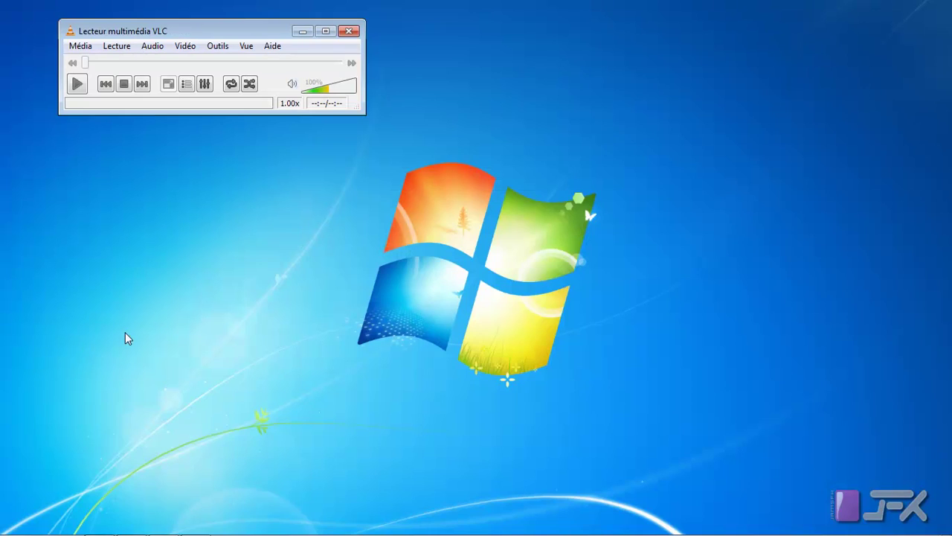
Play part of Storrm Black Intro.mp4 in VLC, pause it on the STORM title, and close the player.
{"action": "left_click", "coordinate": [77, 84]}
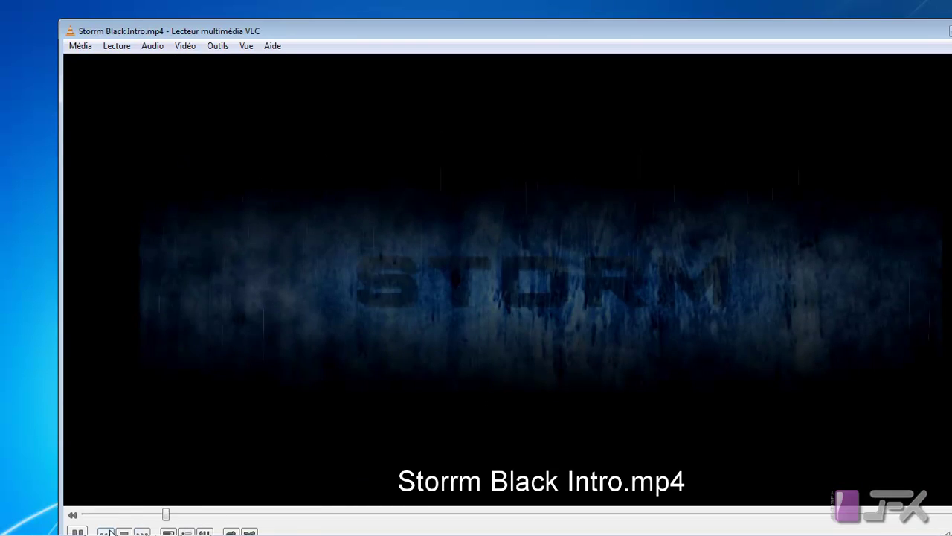
{"action": "key", "text": "space"}
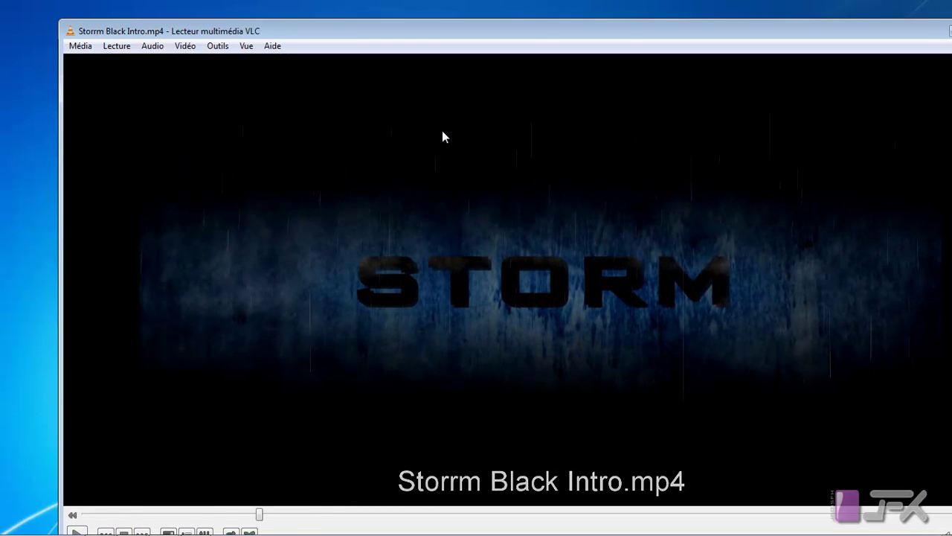
{"action": "left_click_drag", "start_coordinate": [417, 32], "coordinate": [391, 17]}
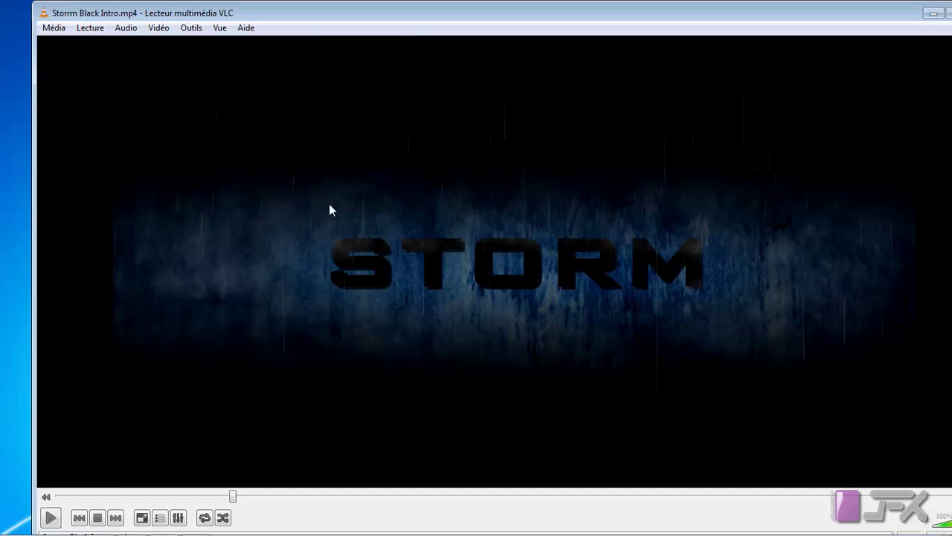
{"action": "scroll", "coordinate": [664, 255], "scroll_direction": "up", "scroll_amount": 1}
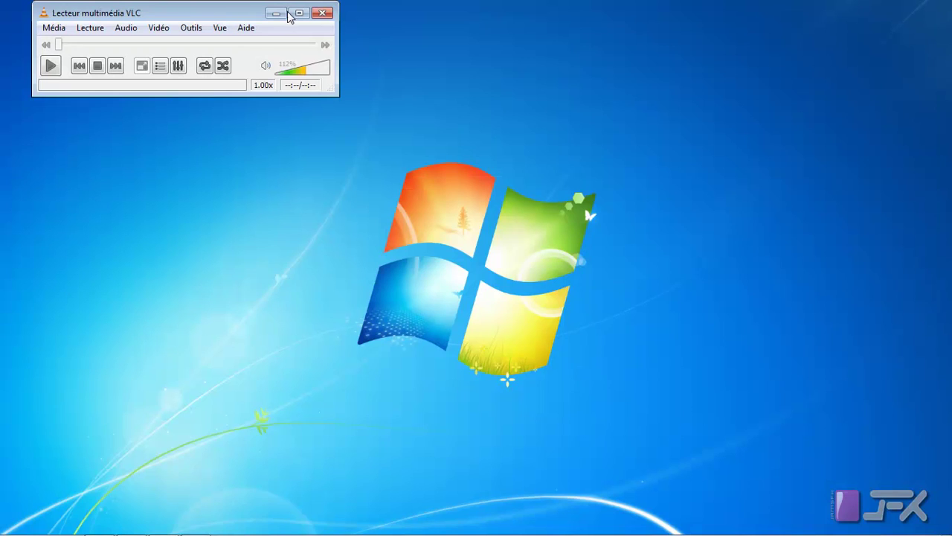
{"action": "left_click", "coordinate": [322, 13]}
Switch to the browser, review Video Copilot's free New York textures and free rain sounds pages, and close it to return to After Effects.
{"action": "left_click", "coordinate": [131, 525]}
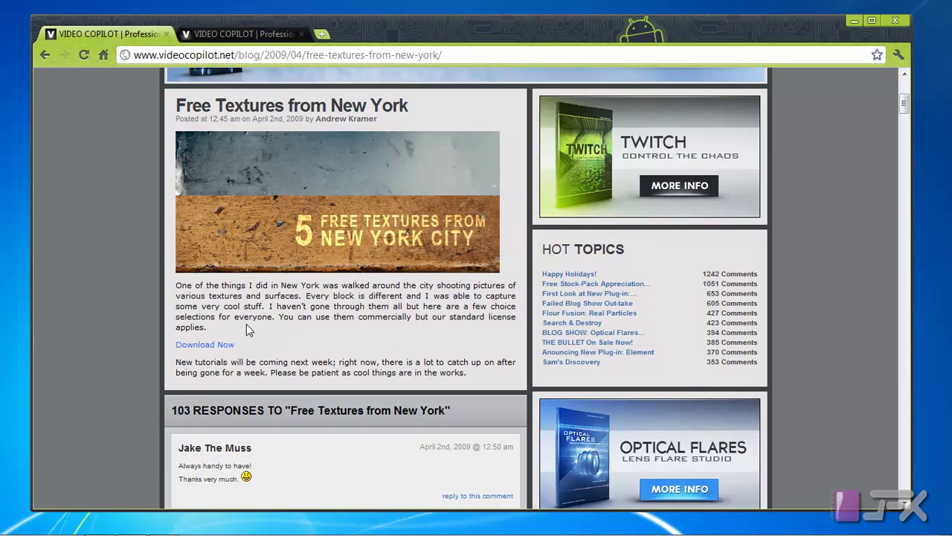
{"action": "scroll", "coordinate": [250, 290], "scroll_direction": "up", "scroll_amount": 5}
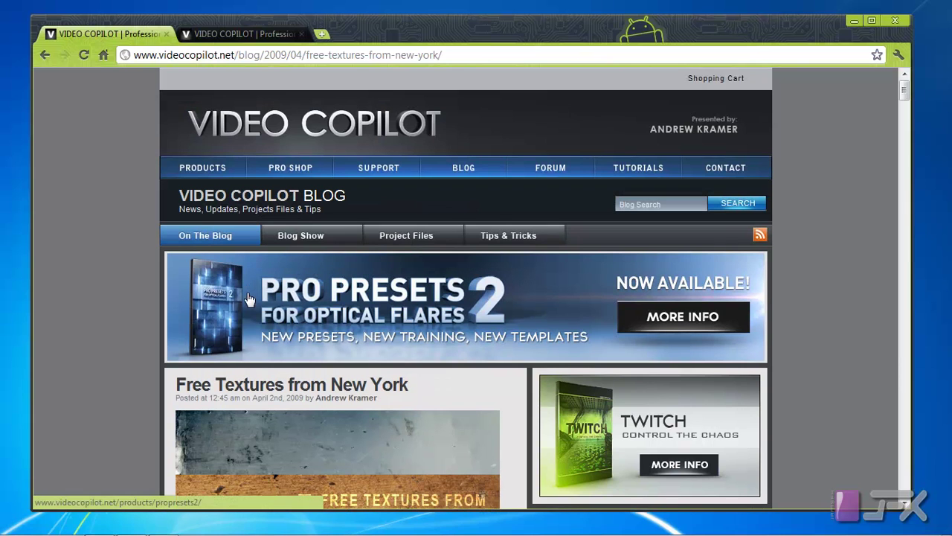
{"action": "left_click", "coordinate": [395, 56]}
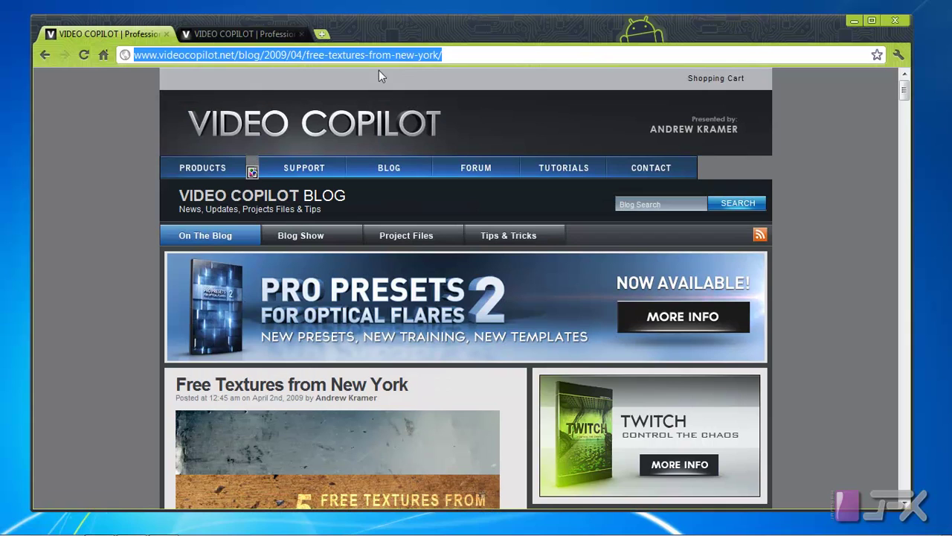
{"action": "scroll", "coordinate": [251, 286], "scroll_direction": "down", "scroll_amount": 3}
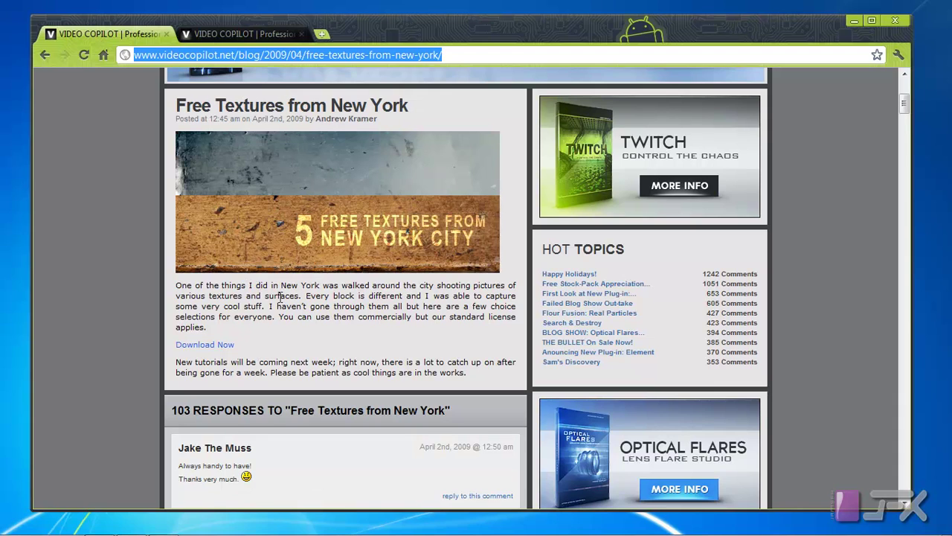
{"action": "left_click", "coordinate": [228, 38]}
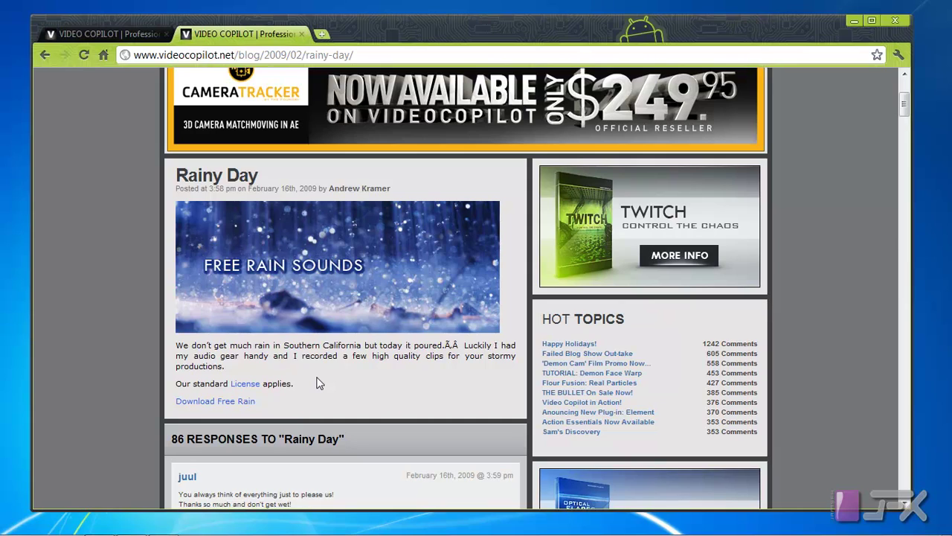
{"action": "left_click", "coordinate": [899, 19]}
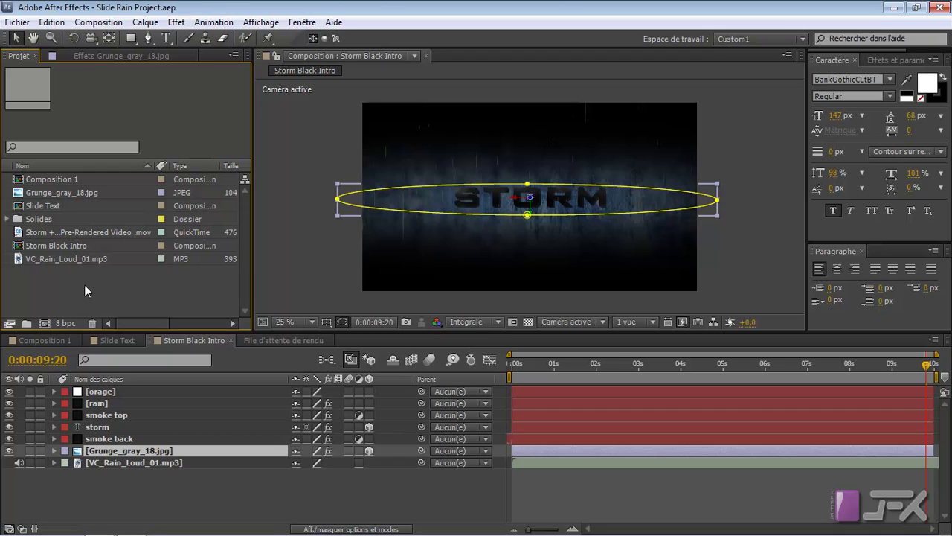
Create a new composition named tuto with the HDV/HDTV 720 25 preset.
{"action": "key", "text": "ctrl+n"}
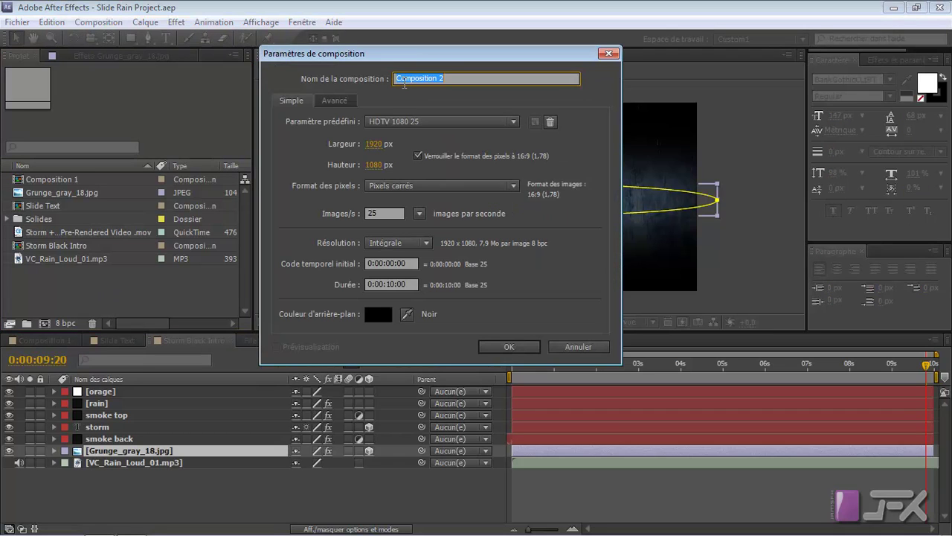
{"action": "left_click", "coordinate": [407, 125]}
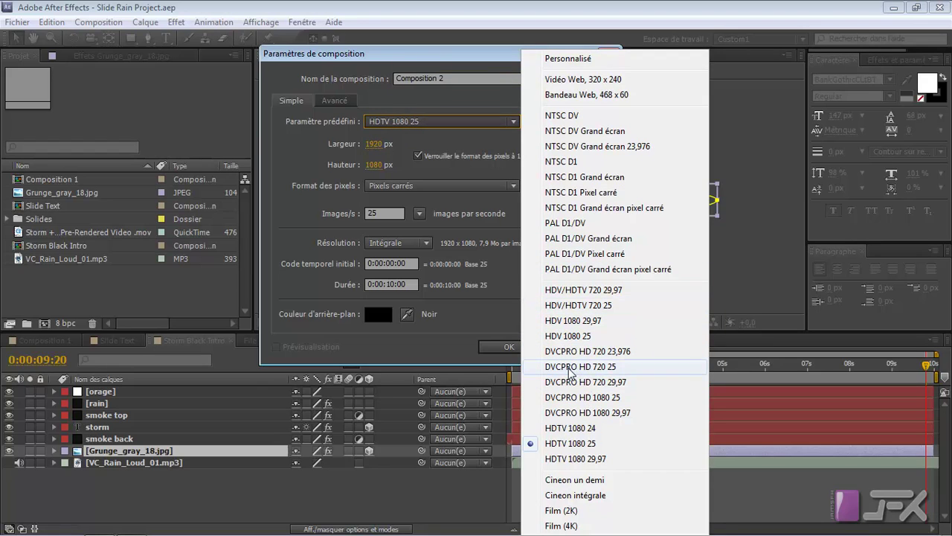
{"action": "left_click", "coordinate": [582, 305]}
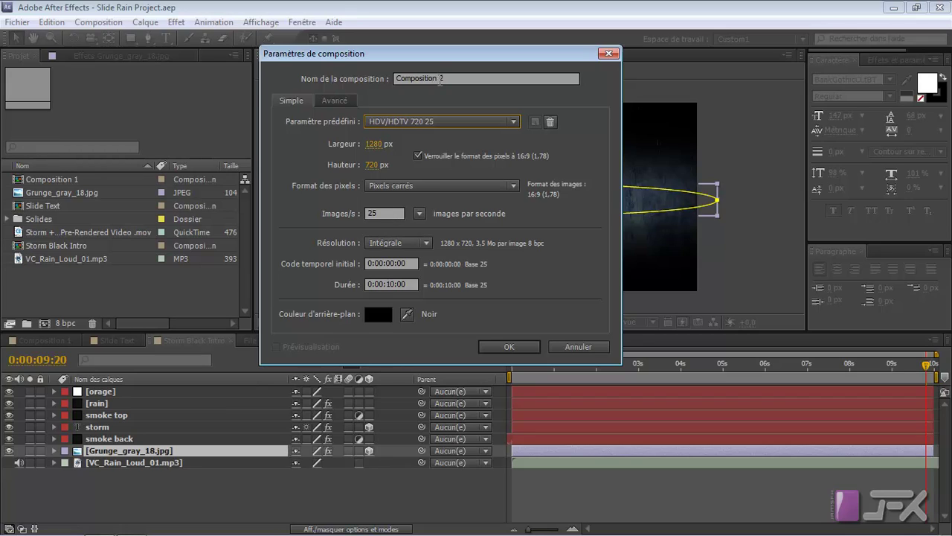
{"action": "left_click_drag", "start_coordinate": [449, 78], "coordinate": [250, 71]}
{"action": "type", "text": "tuo"}
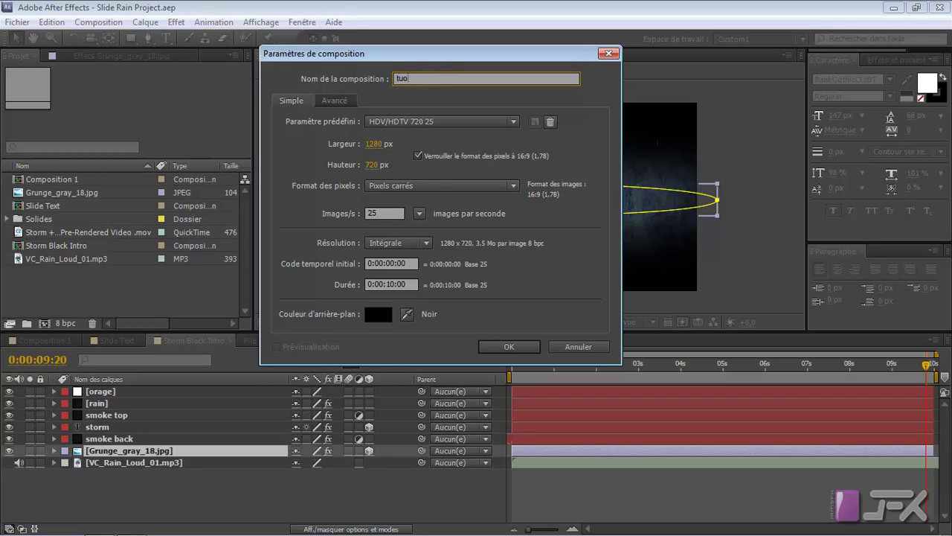
{"action": "type", "text": "o"}
{"action": "left_click", "coordinate": [511, 348]}
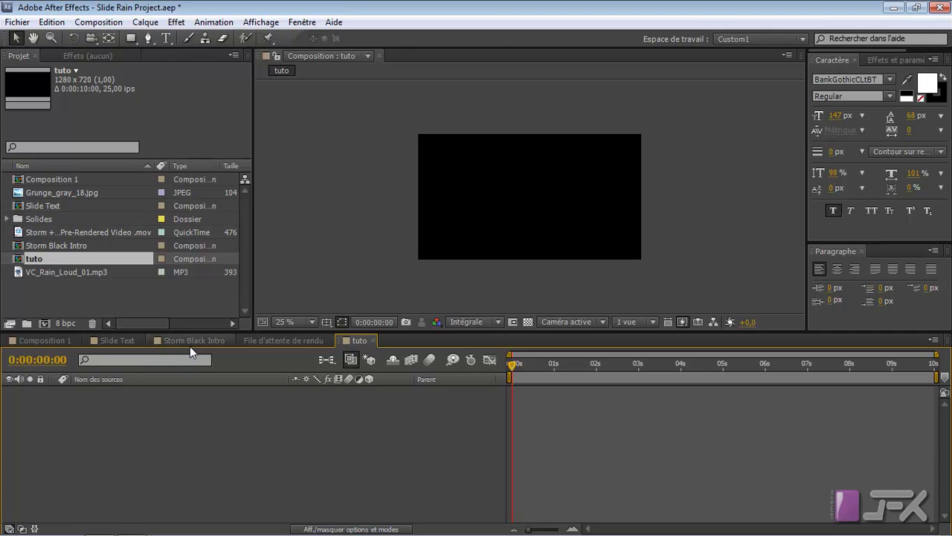
Open the Grunge_gray_18.jpg footage to examine the texture up close, and close its viewer.
{"action": "double_click", "coordinate": [47, 191]}
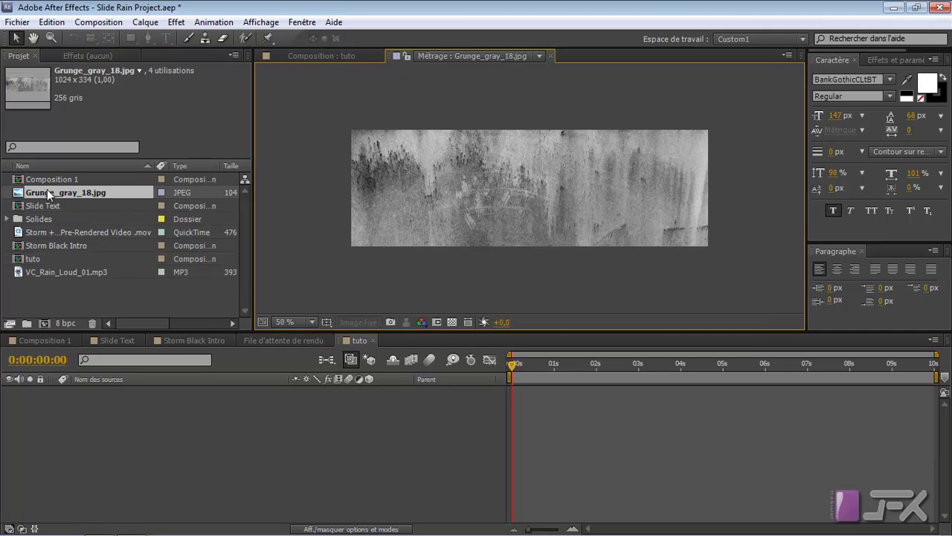
{"action": "scroll", "coordinate": [390, 209], "scroll_direction": "up", "scroll_amount": 2}
{"action": "scroll", "coordinate": [389, 209], "scroll_direction": "down", "scroll_amount": 2}
{"action": "scroll", "coordinate": [407, 207], "scroll_direction": "up", "scroll_amount": 2}
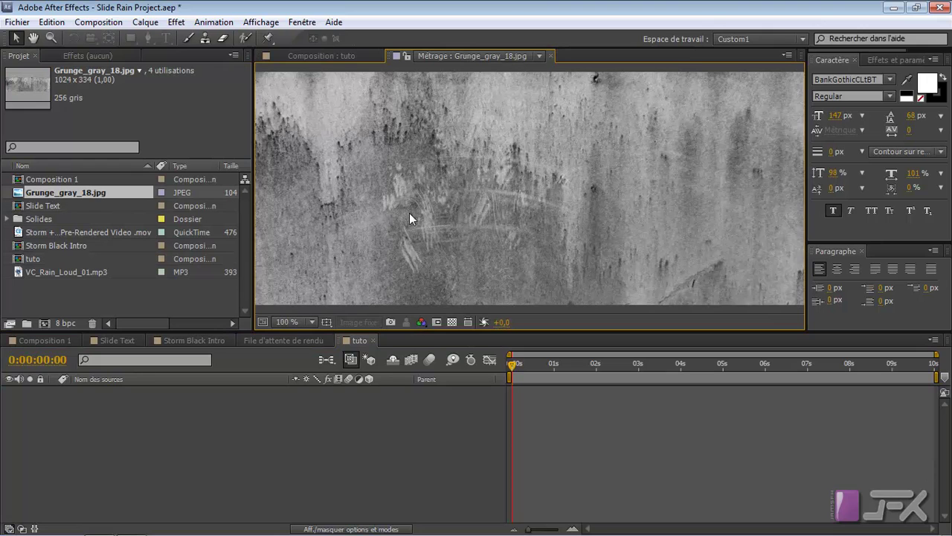
{"action": "scroll", "coordinate": [409, 213], "scroll_direction": "down", "scroll_amount": 2}
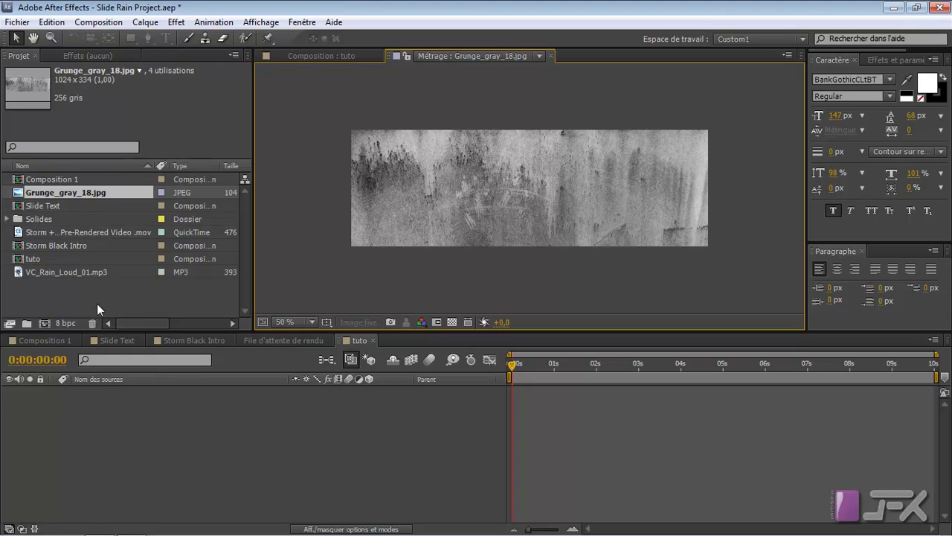
{"action": "left_click", "coordinate": [549, 56]}
Add Grunge_gray_18.jpg to the tuto composition and stretch it vertically and horizontally to slightly overfill the frame.
{"action": "left_click_drag", "start_coordinate": [21, 193], "coordinate": [41, 435]}
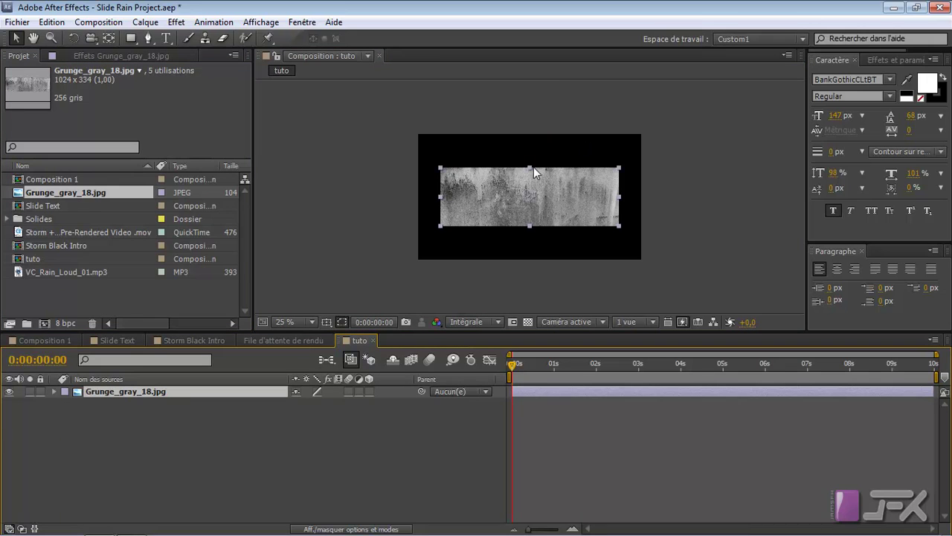
{"action": "left_click_drag", "start_coordinate": [529, 167], "coordinate": [532, 131]}
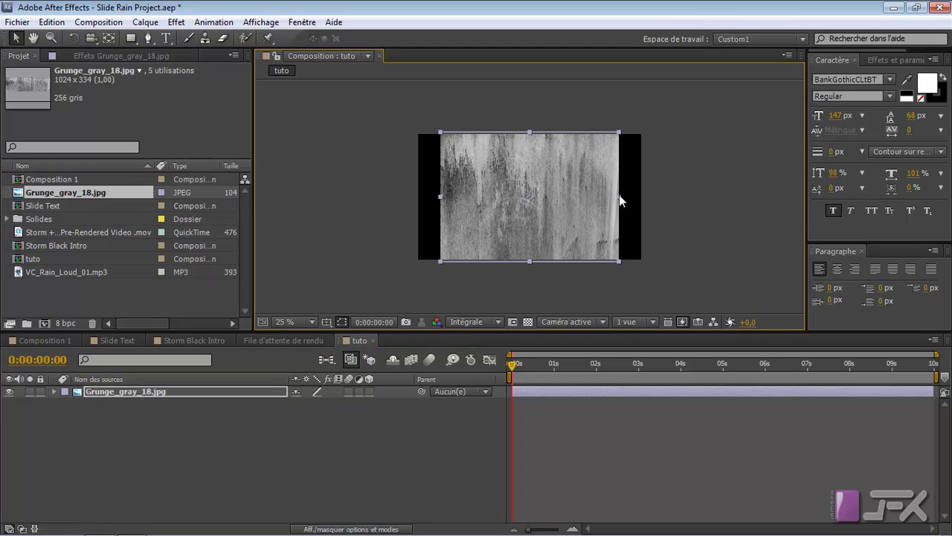
{"action": "left_click_drag", "start_coordinate": [619, 199], "coordinate": [644, 193]}
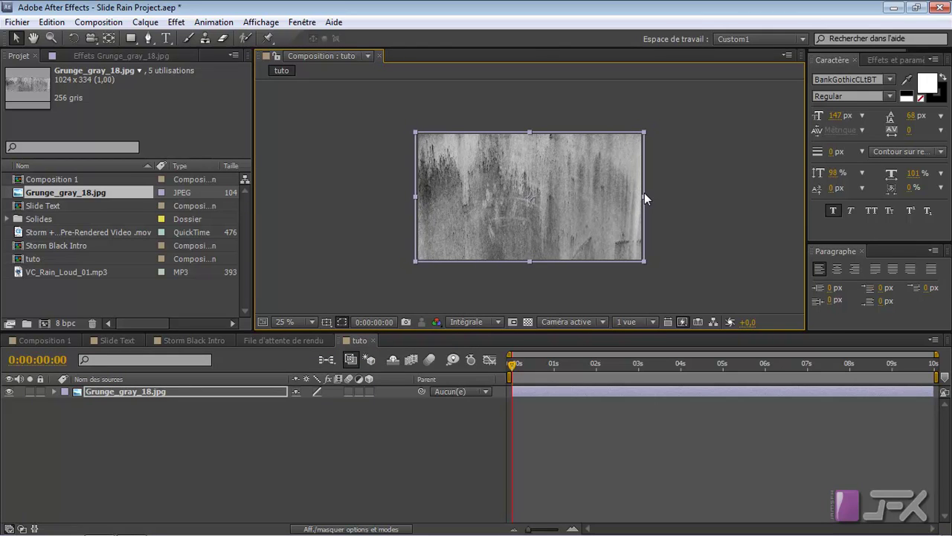
{"action": "key", "text": "period"}
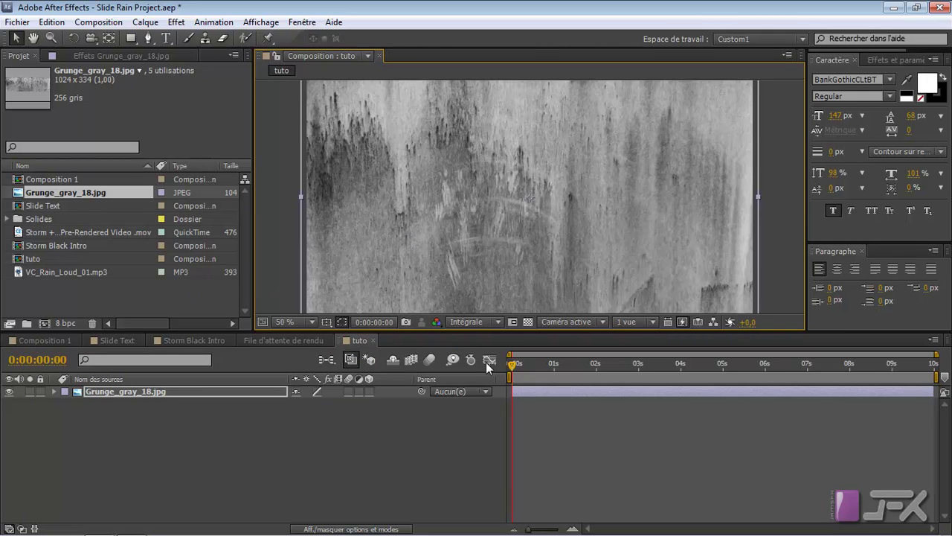
{"action": "key", "text": "comma"}
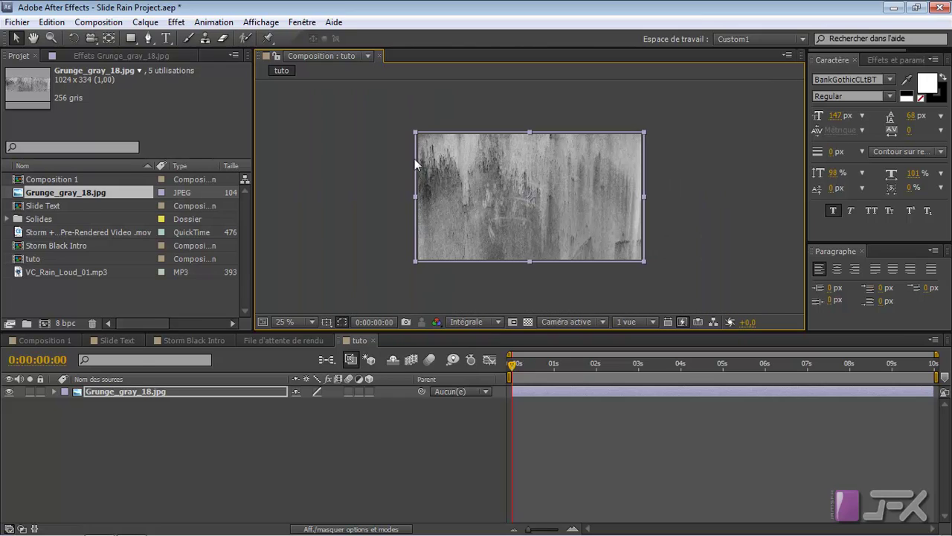
Find the Courbes effect by searching for "cour" and apply it to the Grunge_gray_18.jpg layer.
{"action": "left_click", "coordinate": [145, 392]}
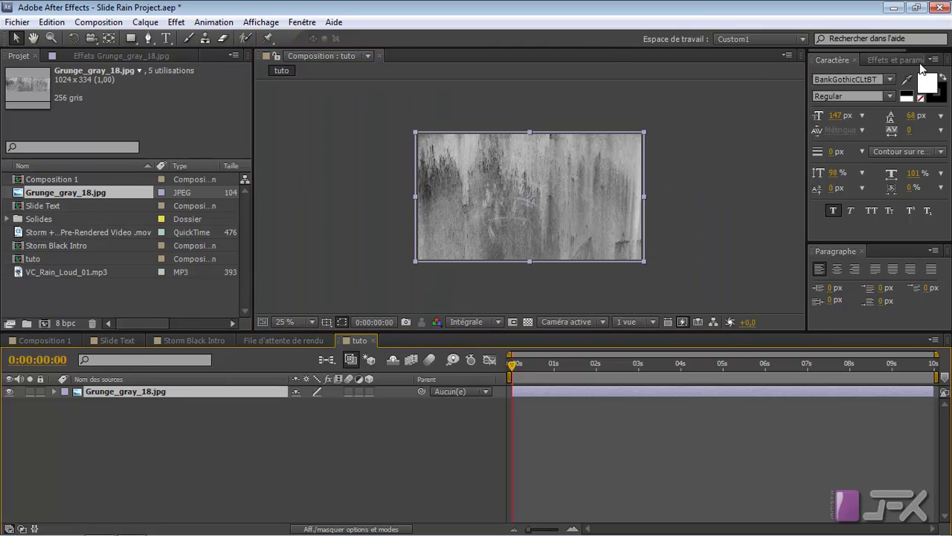
{"action": "left_click", "coordinate": [886, 60]}
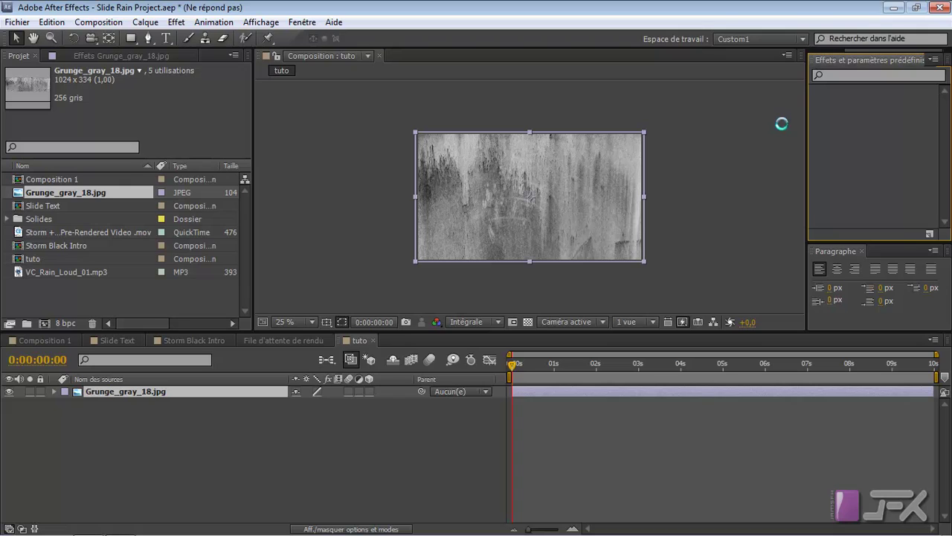
{"action": "left_click", "coordinate": [847, 76]}
{"action": "type", "text": "co"}
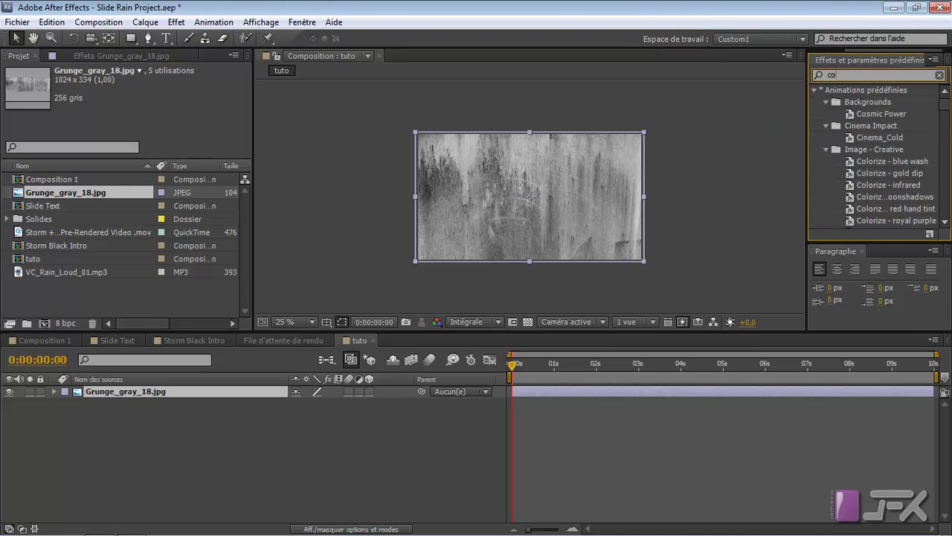
{"action": "type", "text": "ur"}
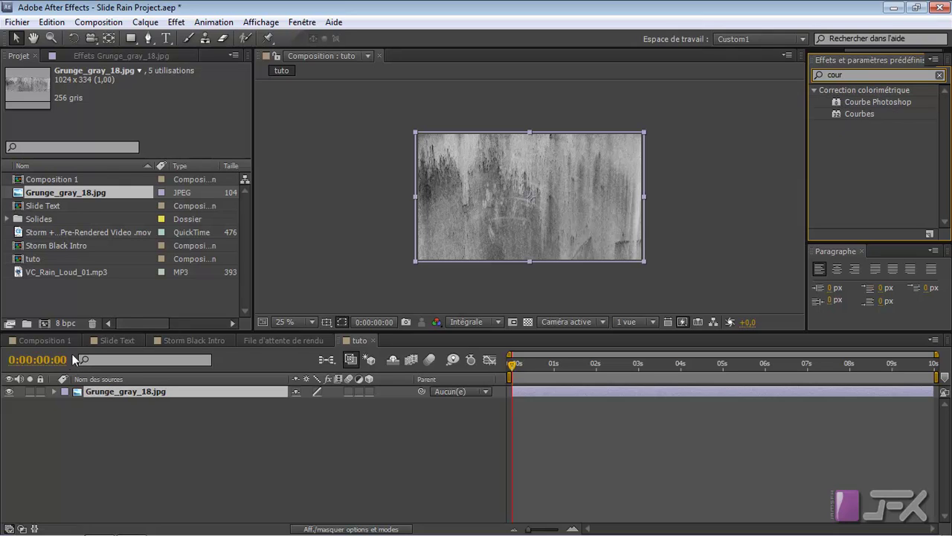
{"action": "left_click", "coordinate": [90, 391]}
{"action": "double_click", "coordinate": [858, 115]}
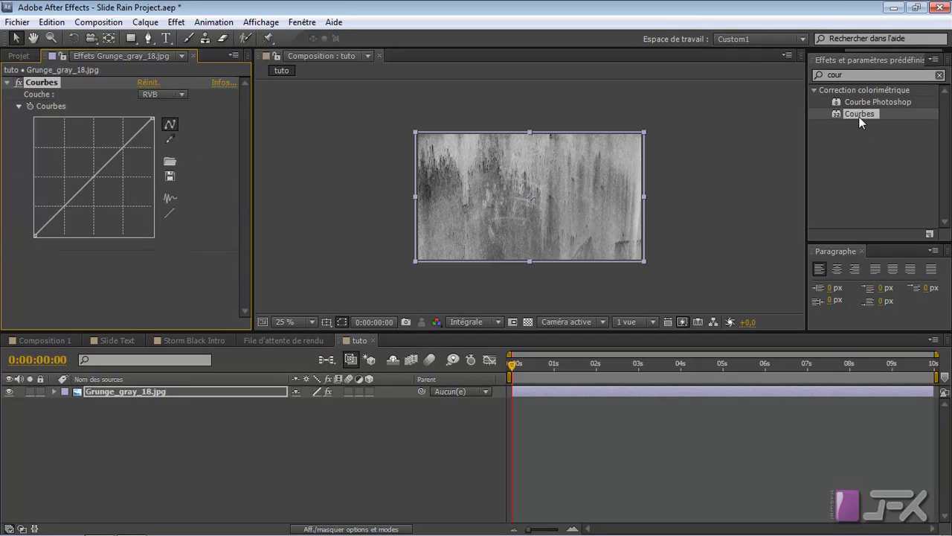
Shape the RVB curve into an S with darker shadows and brighter highlights, resetting the initial trial curve first.
{"action": "left_click_drag", "start_coordinate": [63, 208], "coordinate": [112, 146]}
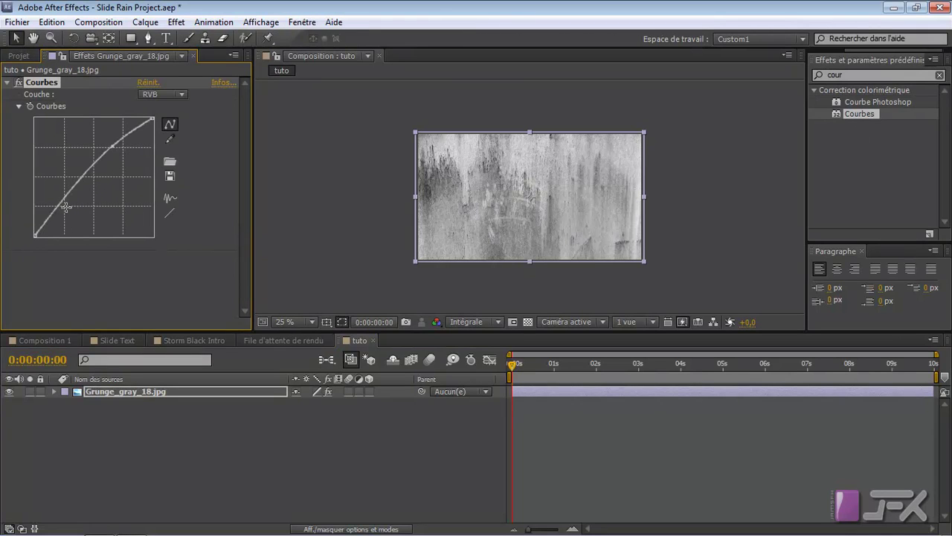
{"action": "left_click", "coordinate": [169, 212]}
{"action": "left_click_drag", "start_coordinate": [78, 191], "coordinate": [68, 216]}
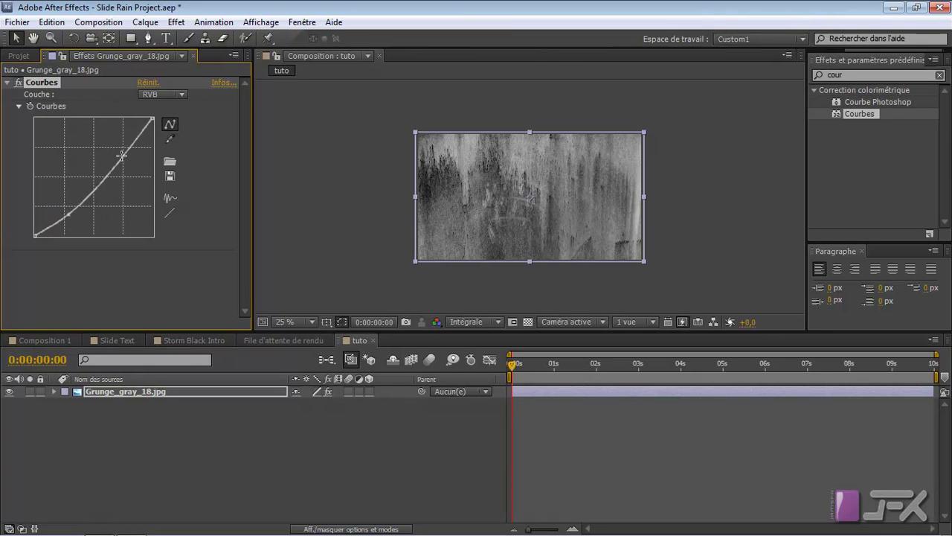
{"action": "left_click_drag", "start_coordinate": [122, 156], "coordinate": [119, 144]}
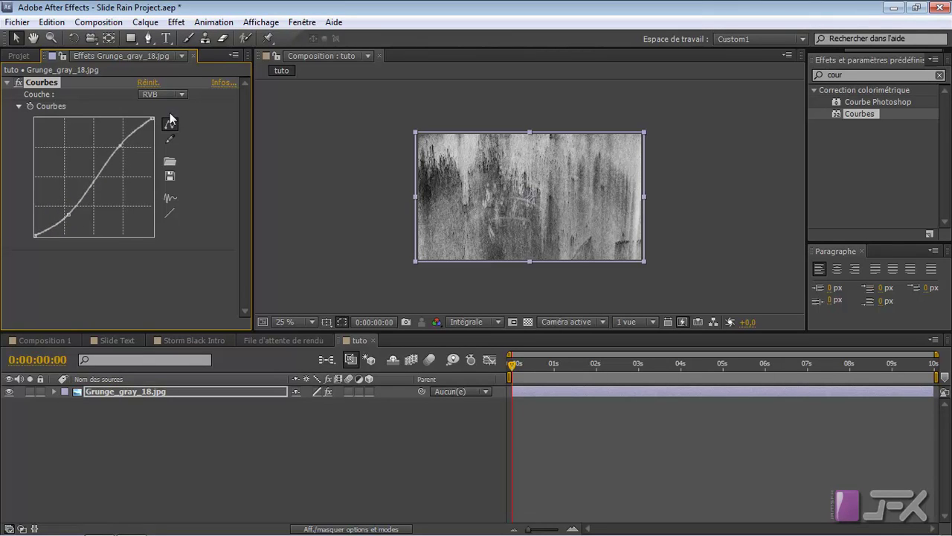
Tint the texture blue by raising the Bleu curve's midpoint and lowering the Rouge curve's midpoint.
{"action": "left_click", "coordinate": [183, 94]}
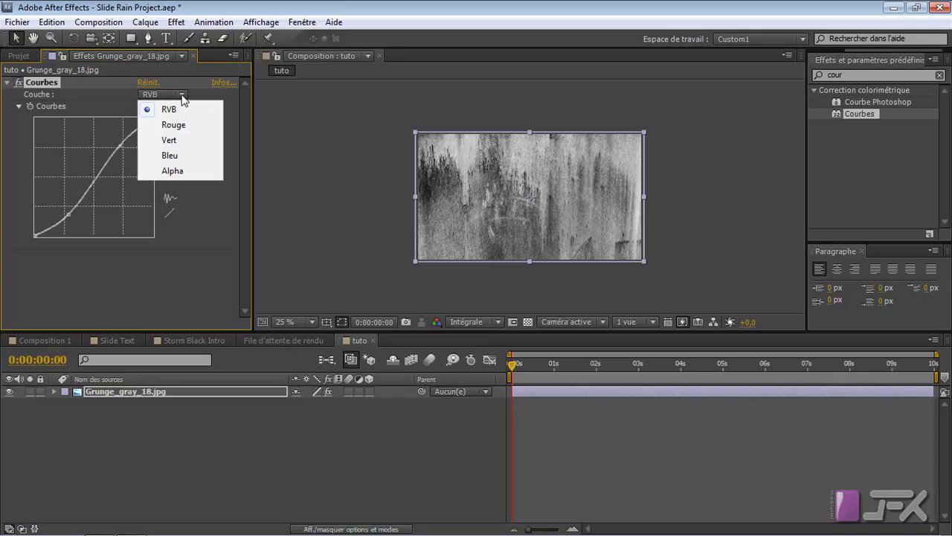
{"action": "left_click", "coordinate": [170, 158]}
{"action": "left_click_drag", "start_coordinate": [96, 177], "coordinate": [87, 171]}
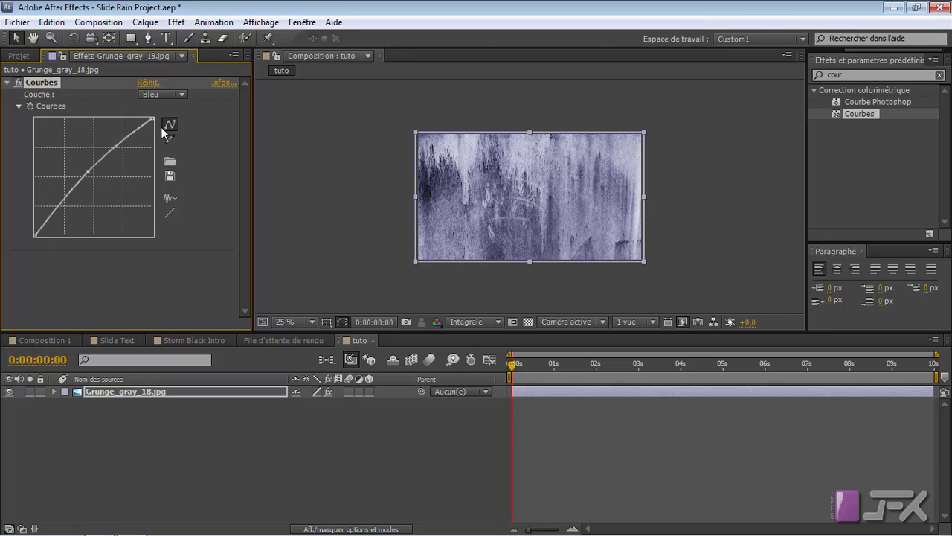
{"action": "left_click", "coordinate": [164, 94]}
{"action": "left_click", "coordinate": [171, 124]}
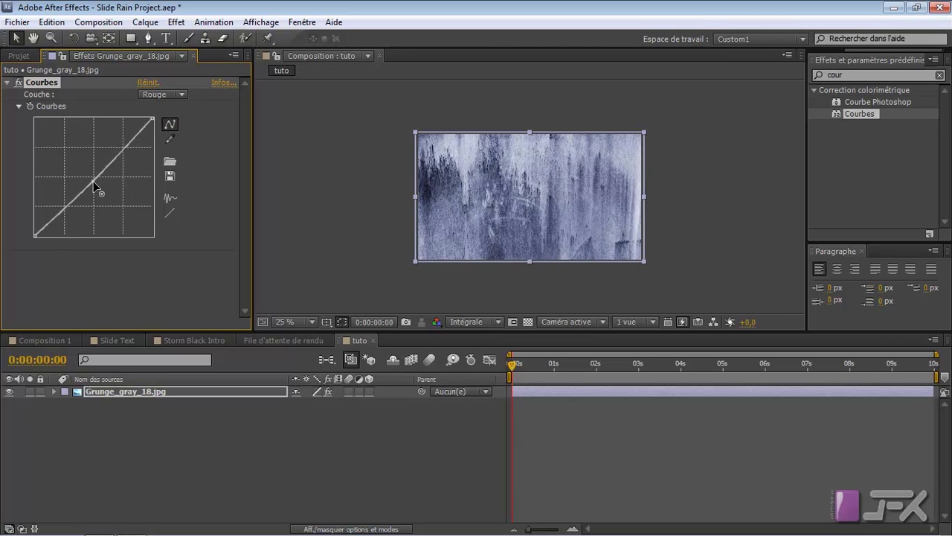
{"action": "mouse_move", "coordinate": [93, 181]}
{"action": "left_mouse_down"}
{"action": "mouse_move", "coordinate": [99, 188]}
{"action": "mouse_move", "coordinate": [99, 176]}
{"action": "left_mouse_up"}
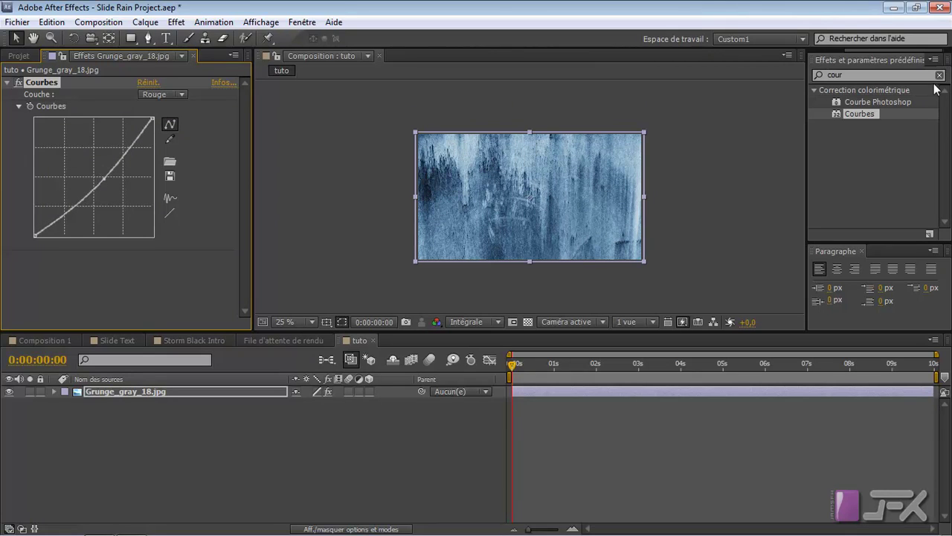
Find the Niveaux effect by searching for "nive" and apply it to the Grunge_gray_18.jpg layer.
{"action": "left_click", "coordinate": [863, 77]}
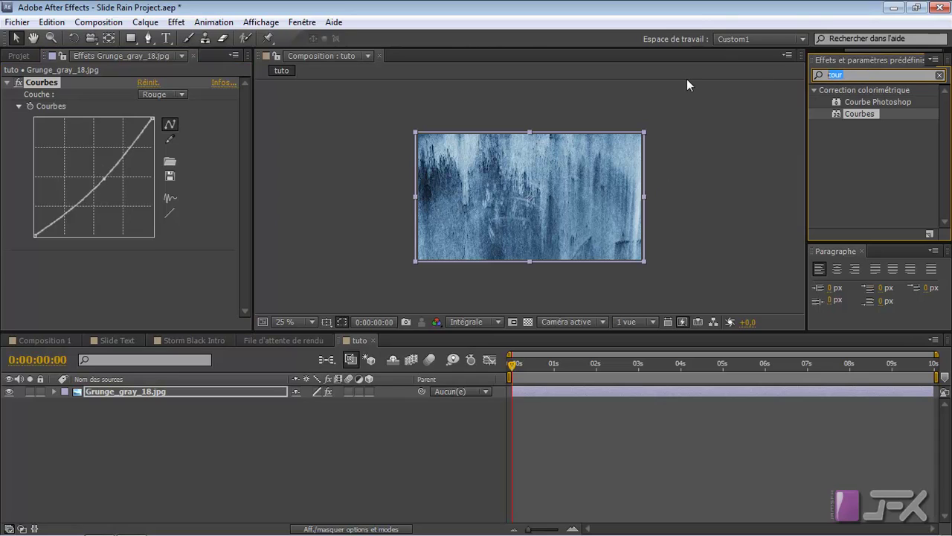
{"action": "type", "text": "nive"}
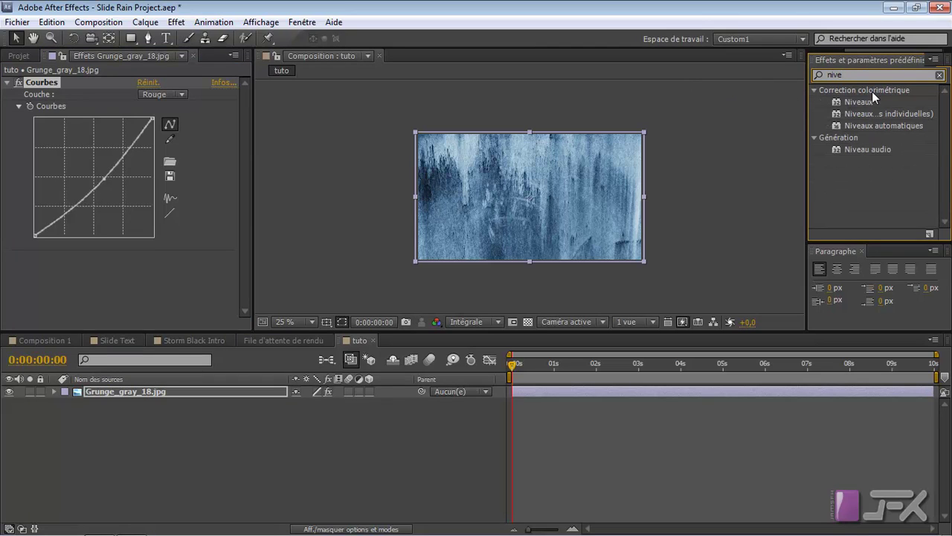
{"action": "double_click", "coordinate": [867, 102]}
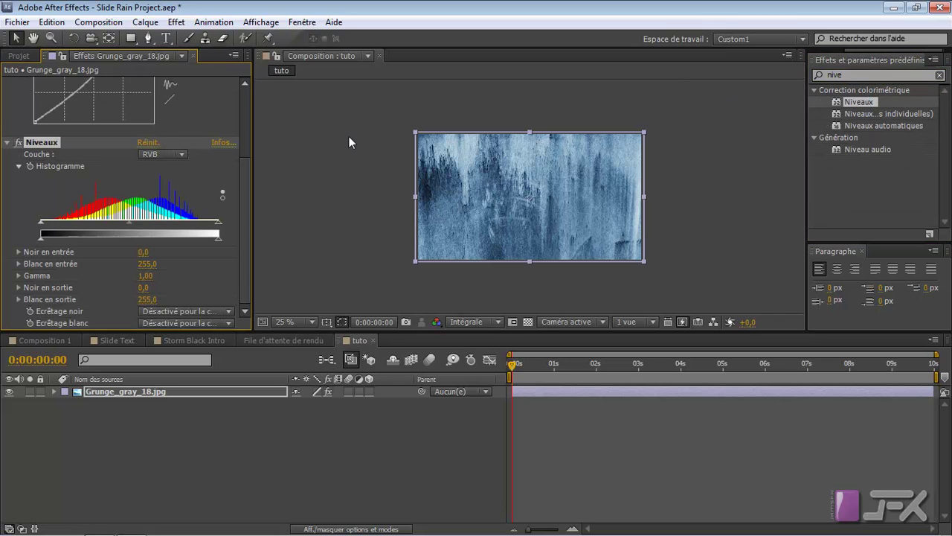
Collapse the settings of both effects and move Niveaux above Courbes in the effect order.
{"action": "left_click_drag", "start_coordinate": [245, 194], "coordinate": [245, 116]}
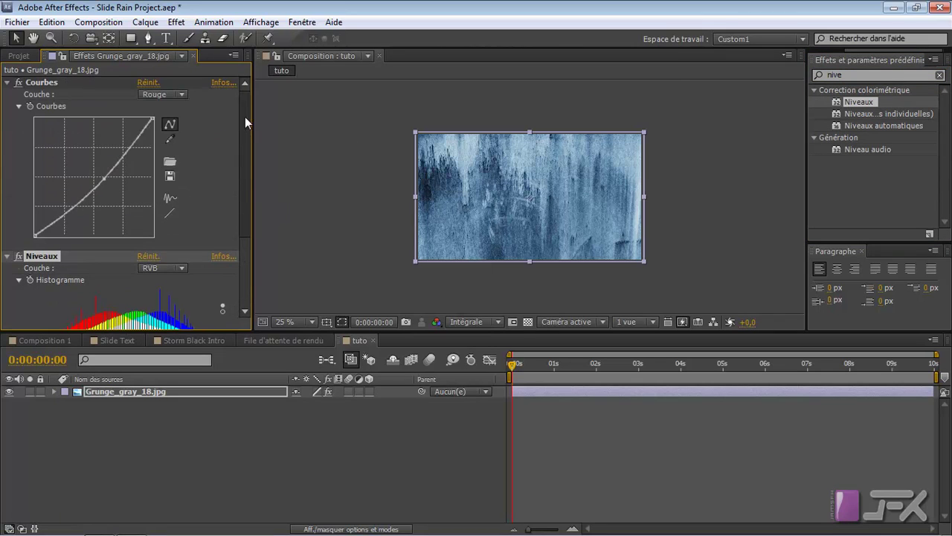
{"action": "left_click", "coordinate": [7, 83]}
{"action": "left_click", "coordinate": [7, 95]}
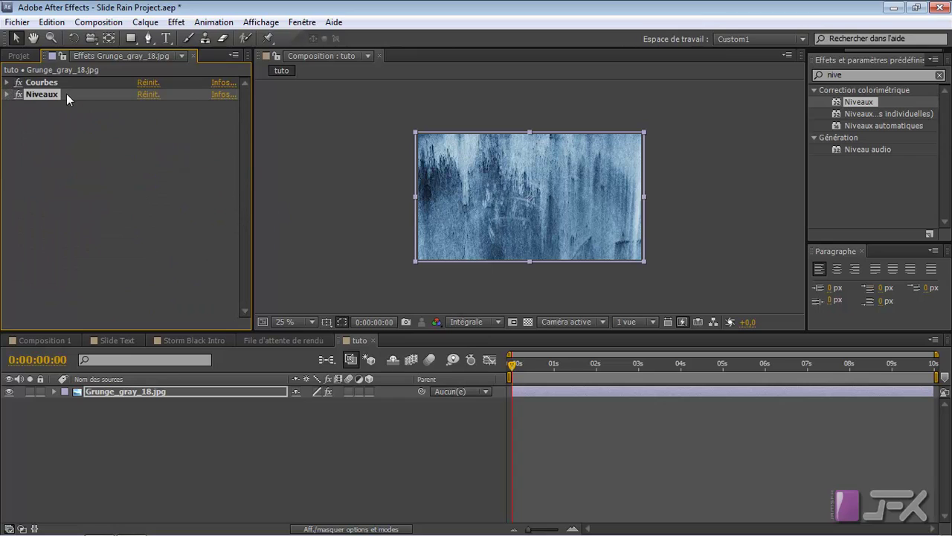
{"action": "left_click_drag", "start_coordinate": [66, 94], "coordinate": [46, 77]}
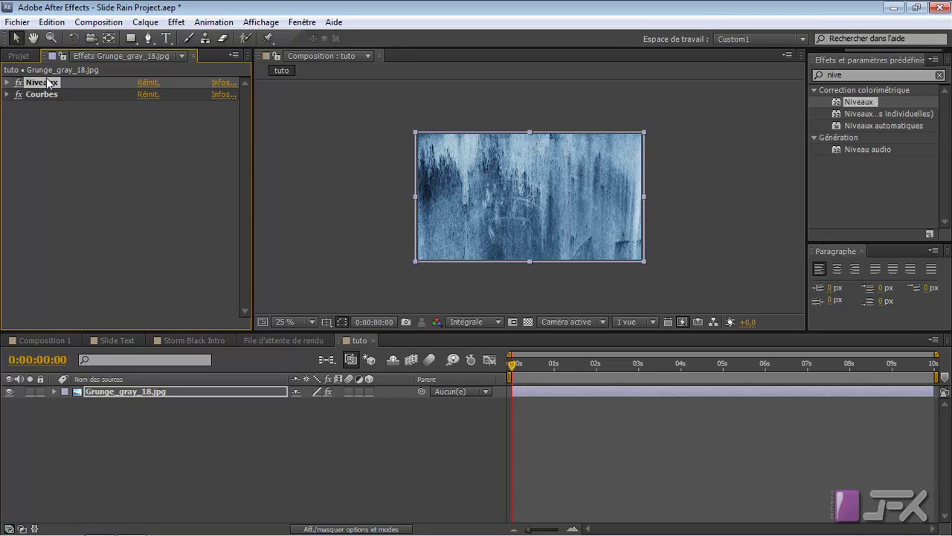
Set the Niveaux effect's Noir en entrée to 5 and Noir en sortie to 10, then collapse its settings.
{"action": "left_click", "coordinate": [8, 82]}
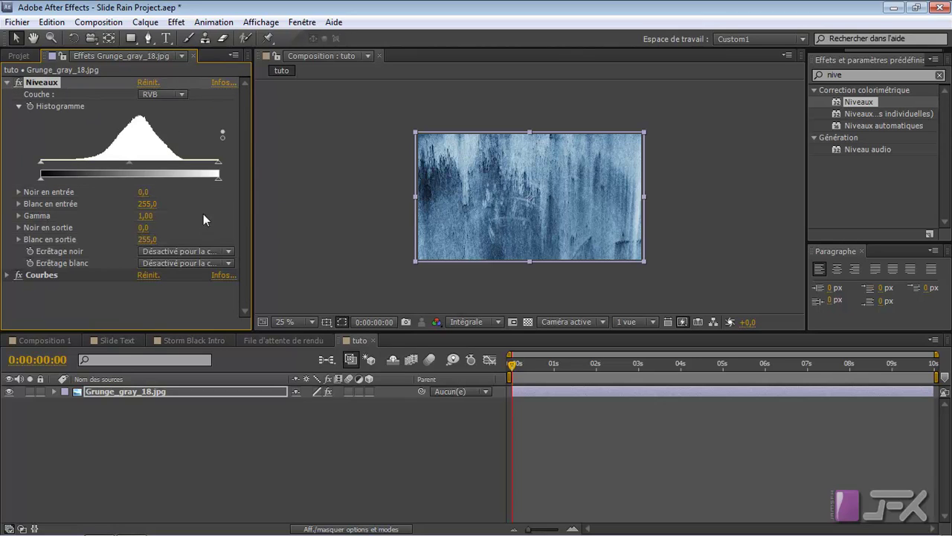
{"action": "mouse_move", "coordinate": [147, 195]}
{"action": "left_mouse_down"}
{"action": "mouse_move", "coordinate": [145, 204]}
{"action": "mouse_move", "coordinate": [144, 192]}
{"action": "left_mouse_up"}
{"action": "left_click", "coordinate": [146, 193]}
{"action": "type", "text": "55"}
{"action": "key", "text": "Return"}
{"action": "left_click", "coordinate": [146, 227]}
{"action": "type", "text": "5"}
{"action": "key", "text": "Return"}
{"action": "left_click", "coordinate": [145, 227]}
{"action": "type", "text": "0"}
{"action": "key", "text": "Return"}
{"action": "left_click_drag", "start_coordinate": [145, 229], "coordinate": [148, 229]}
{"action": "left_click", "coordinate": [156, 288]}
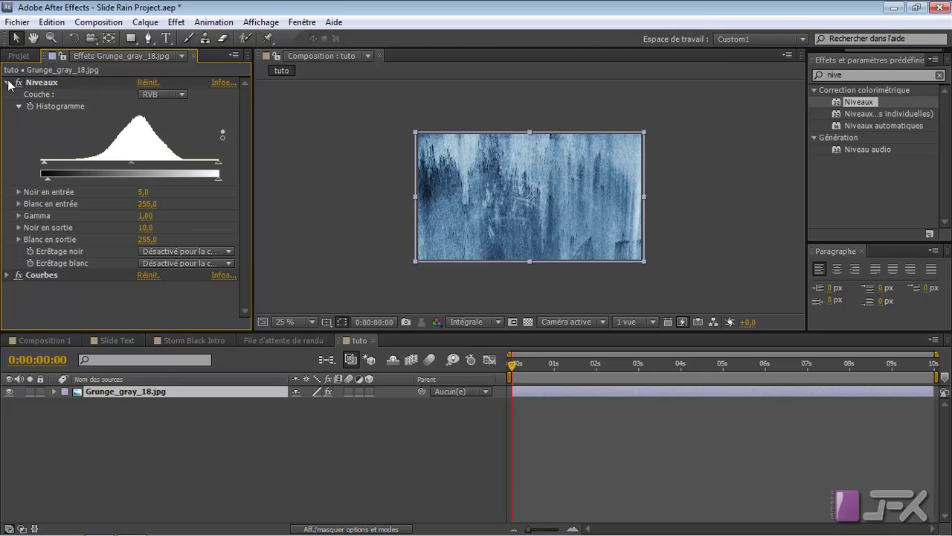
{"action": "left_click", "coordinate": [7, 82]}
{"action": "left_click", "coordinate": [218, 469]}
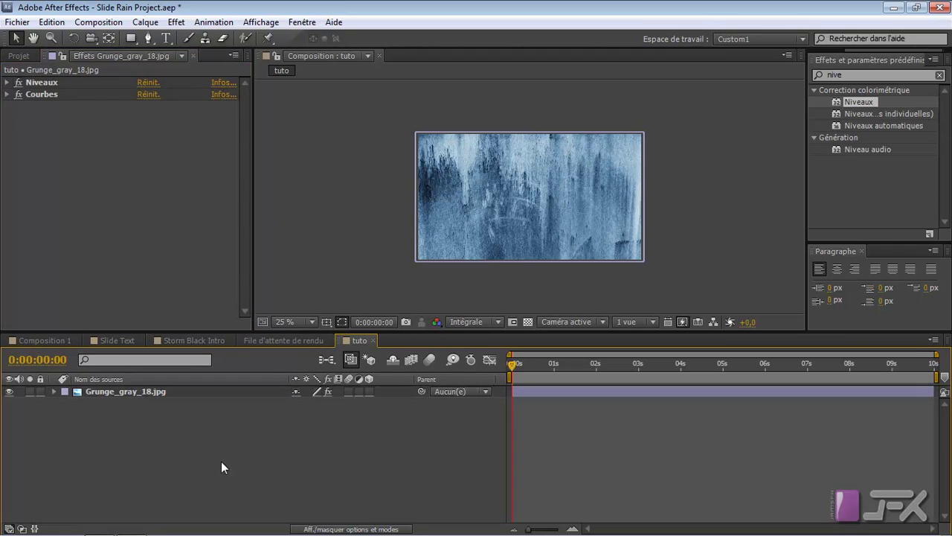
Draw a wide, flat elliptical mask on the Grunge_gray_18.jpg layer across the middle of the frame, extending slightly past both sides.
{"action": "left_click", "coordinate": [135, 394]}
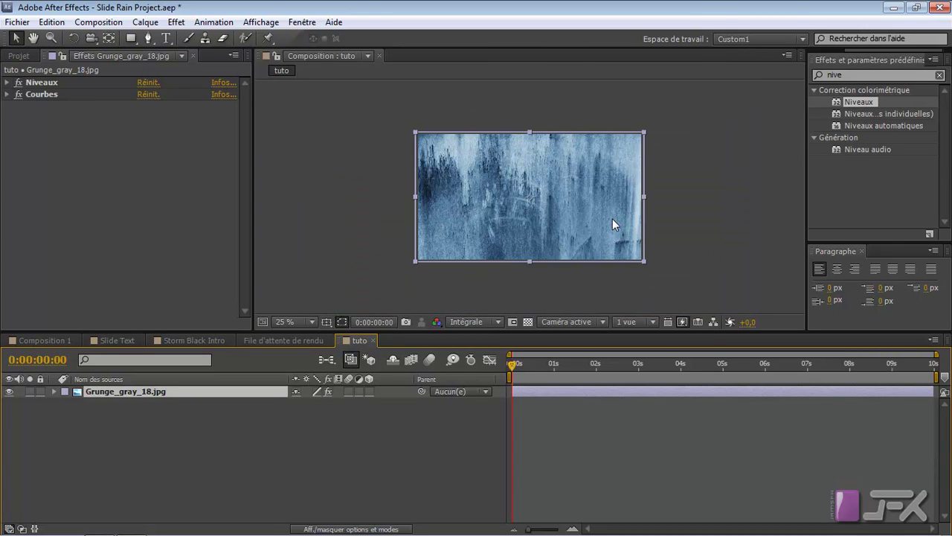
{"action": "left_click", "coordinate": [133, 40]}
{"action": "left_click", "coordinate": [137, 45]}
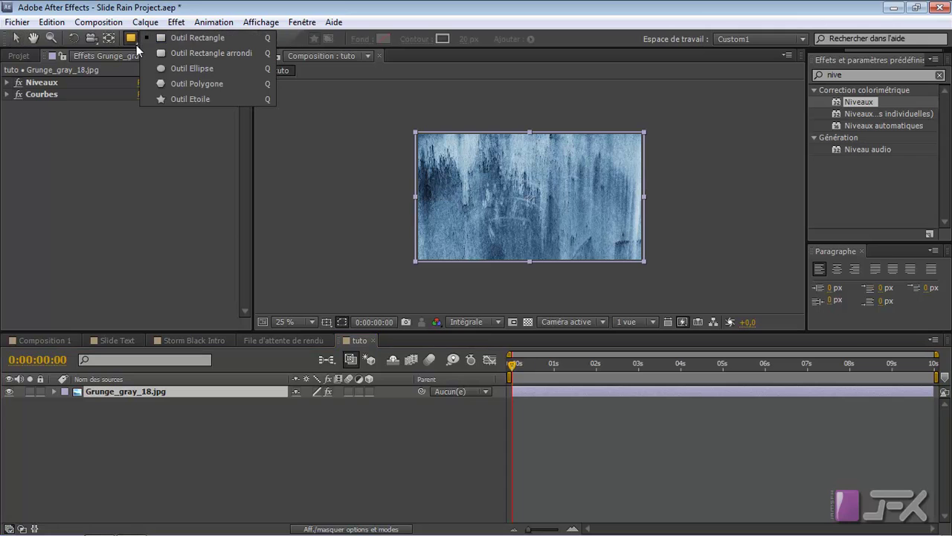
{"action": "left_click", "coordinate": [181, 68]}
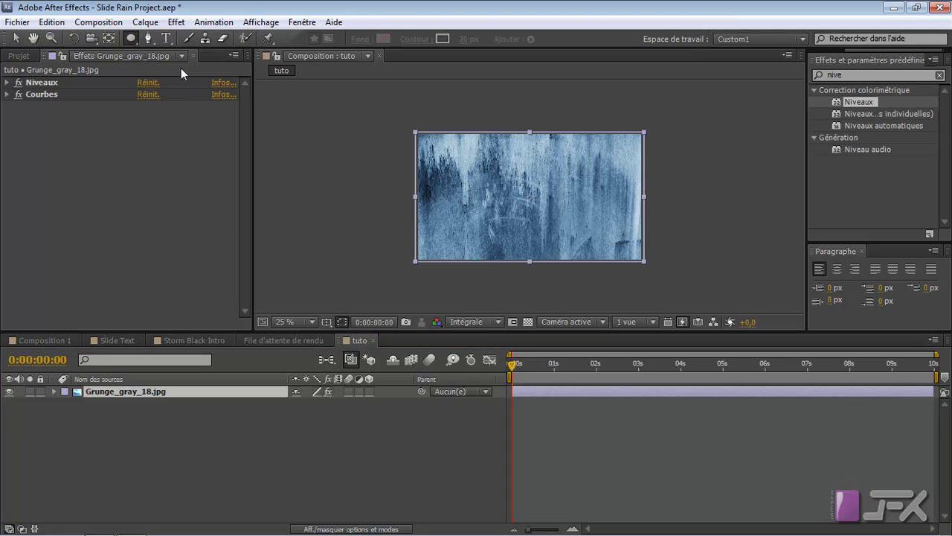
{"action": "key", "text": "period"}
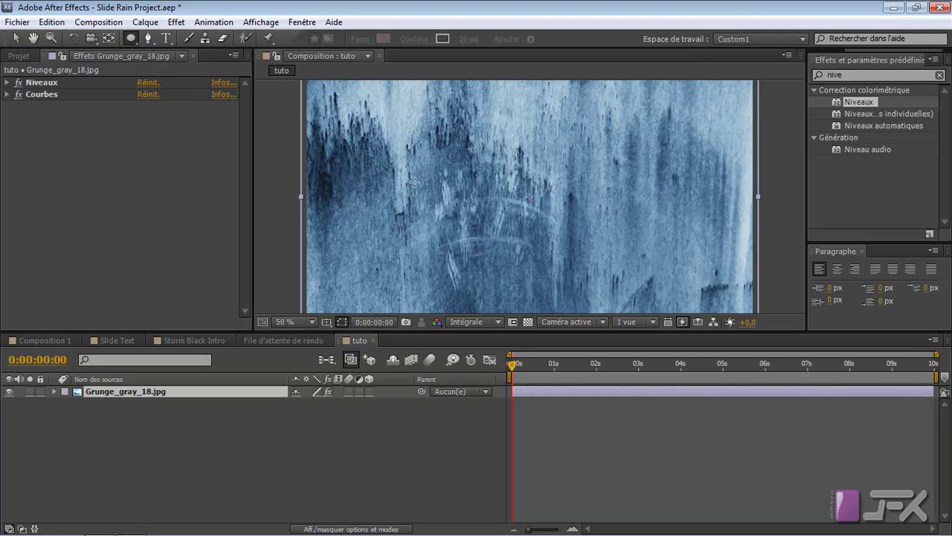
{"action": "left_click_drag", "start_coordinate": [295, 156], "coordinate": [759, 238]}
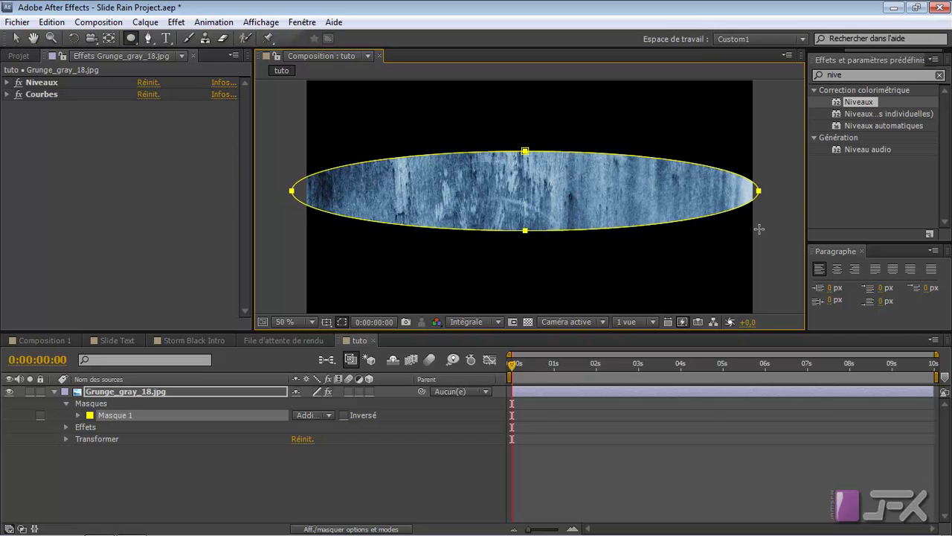
{"action": "key", "text": "comma"}
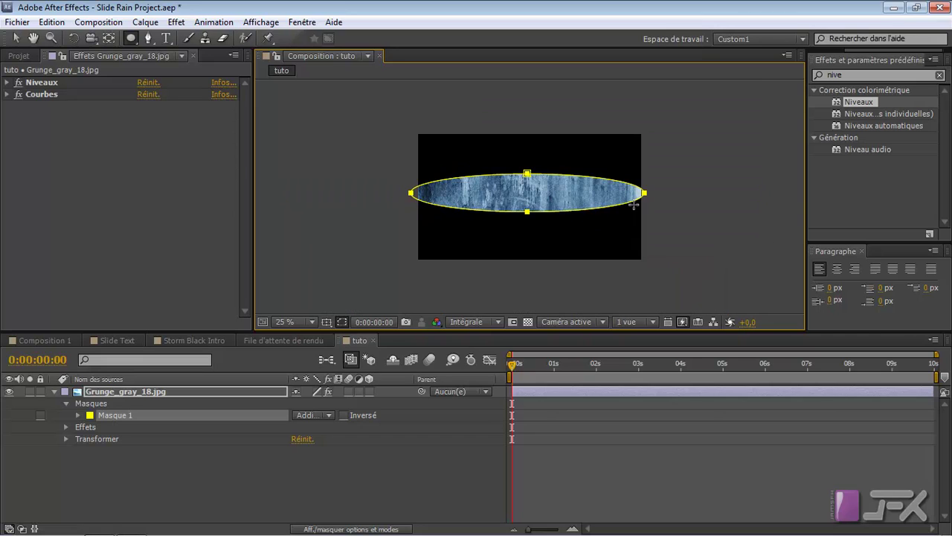
{"action": "scroll", "coordinate": [634, 204], "scroll_direction": "up", "scroll_amount": 1}
{"action": "scroll", "coordinate": [634, 205], "scroll_direction": "down", "scroll_amount": 1}
{"action": "key", "text": "period"}
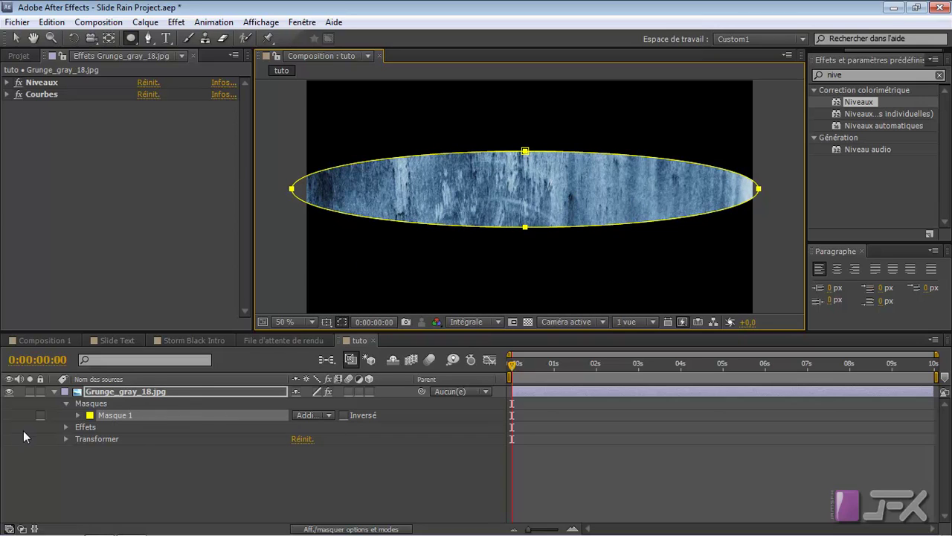
Flatten Masque 1 vertically about its centre with a free transform, keeping its width and undoing the first trial resize.
{"action": "left_click", "coordinate": [16, 40]}
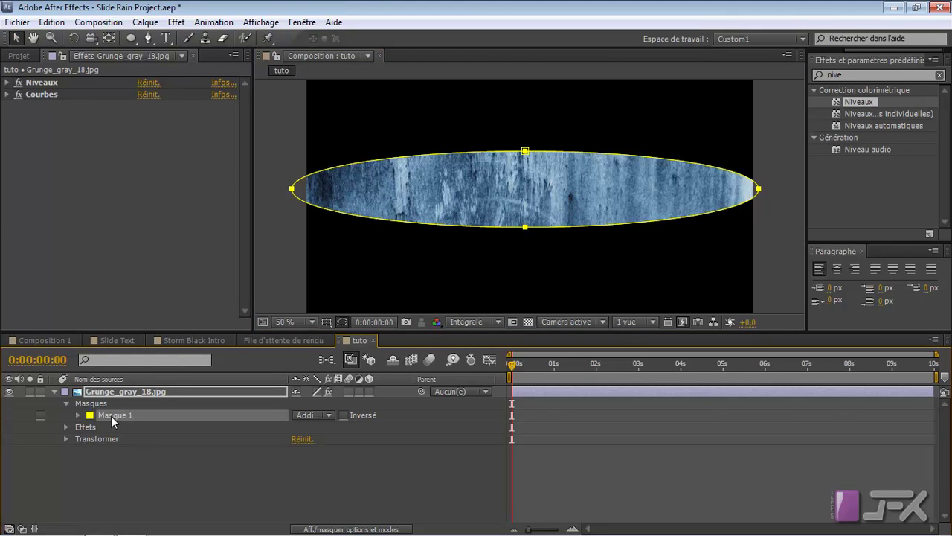
{"action": "key", "text": "ctrl+t"}
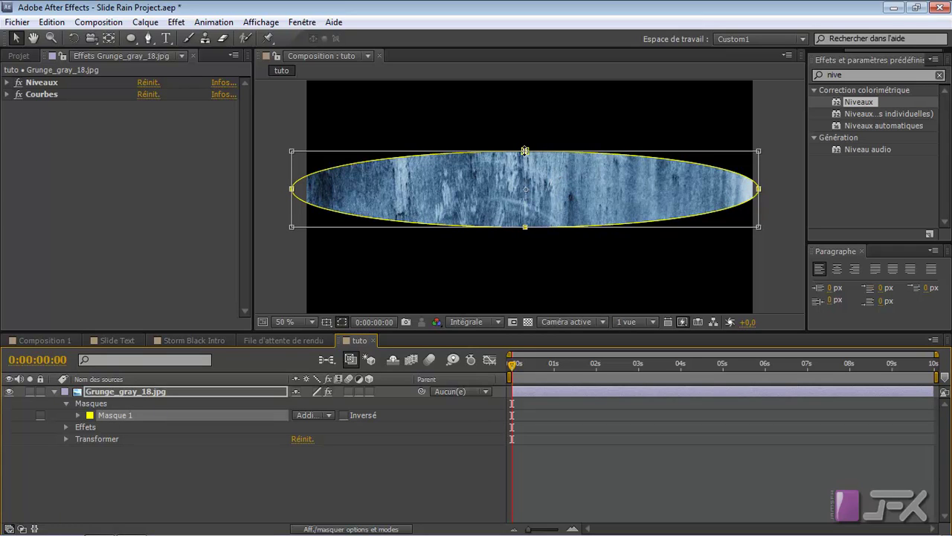
{"action": "left_click_drag", "start_coordinate": [526, 151], "coordinate": [526, 174]}
{"action": "key", "text": "ctrl+z"}
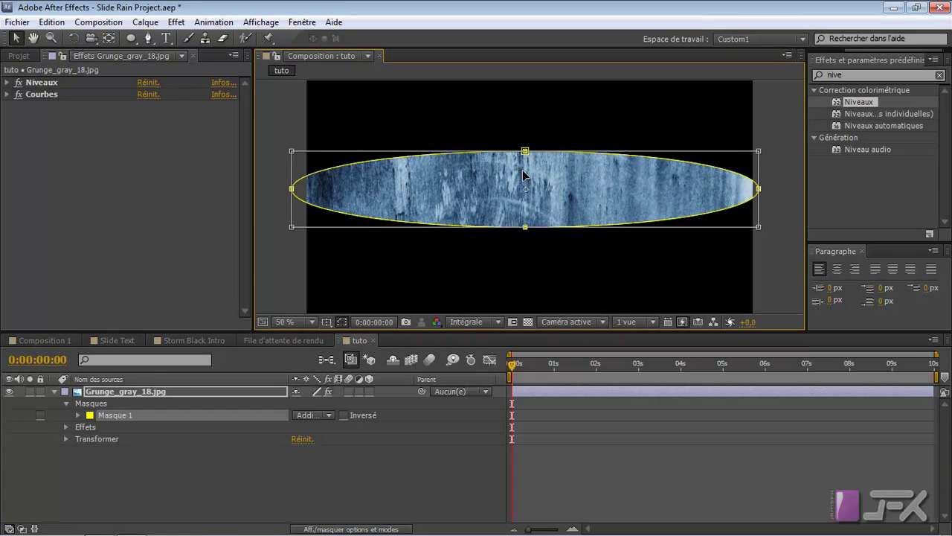
{"action": "left_click_drag", "start_coordinate": [525, 151], "coordinate": [523, 169]}
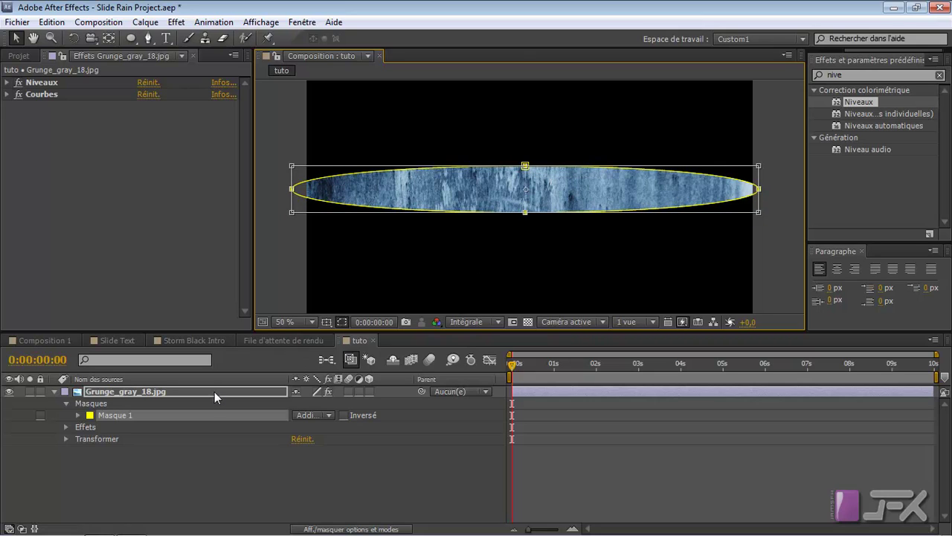
{"action": "left_click", "coordinate": [196, 458]}
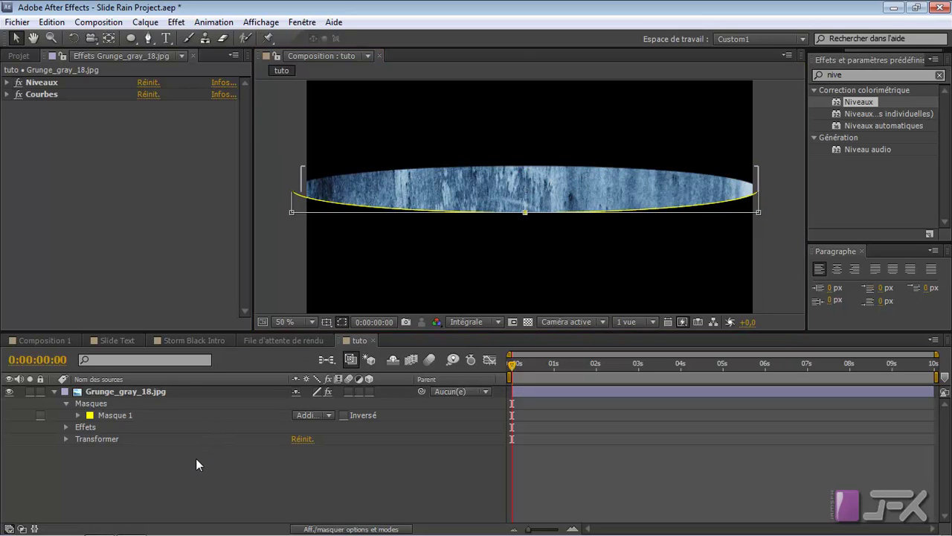
Feather Masque 1 by setting its Contour progressif du masque to 103 pixels in both directions.
{"action": "left_click", "coordinate": [113, 415]}
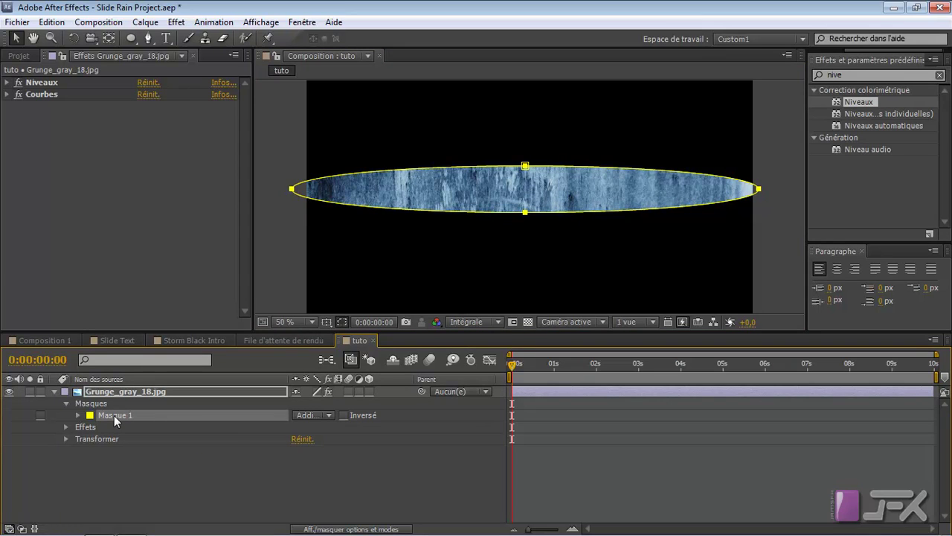
{"action": "key", "text": "f"}
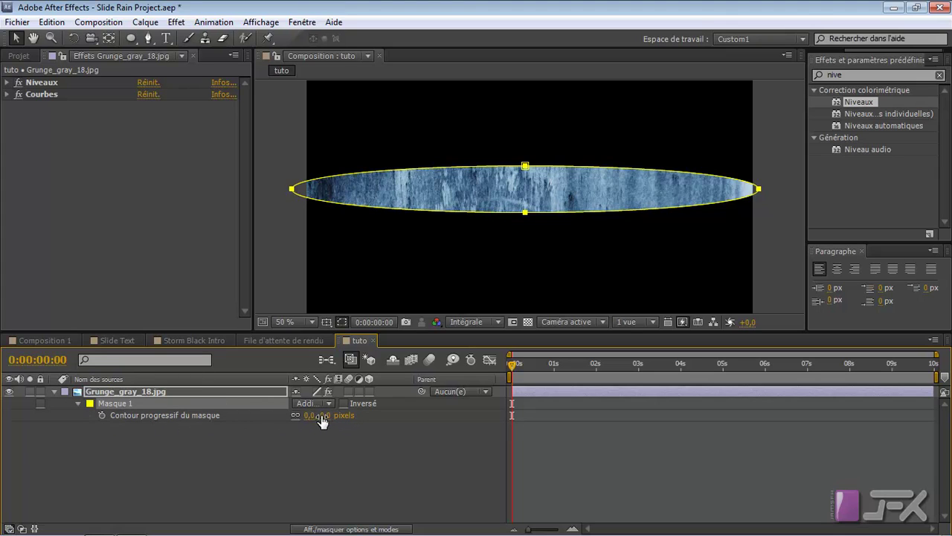
{"action": "left_click_drag", "start_coordinate": [330, 419], "coordinate": [399, 410]}
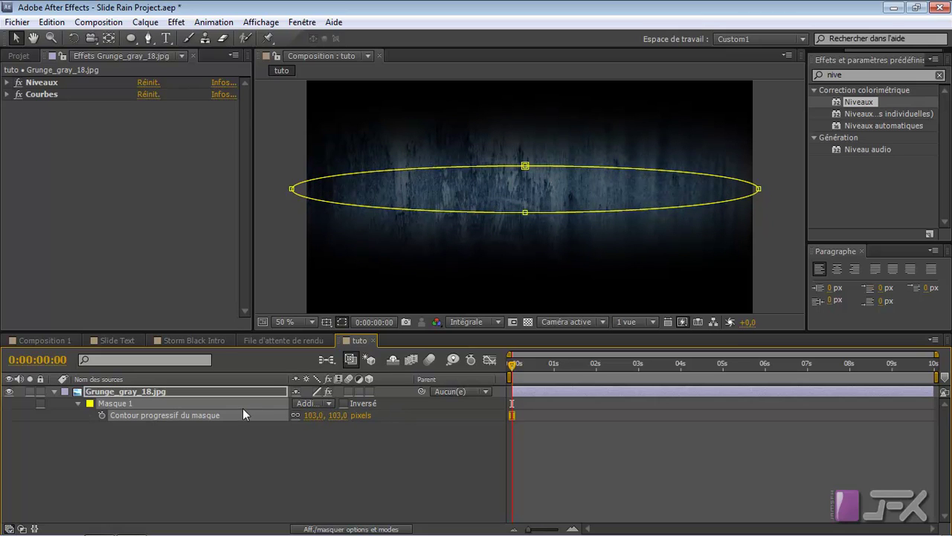
Set Masque 1's expansion to 14 pixels and lower its opacity to darken the texture, then collapse the layer's properties.
{"action": "left_click", "coordinate": [78, 402]}
{"action": "left_click", "coordinate": [79, 402]}
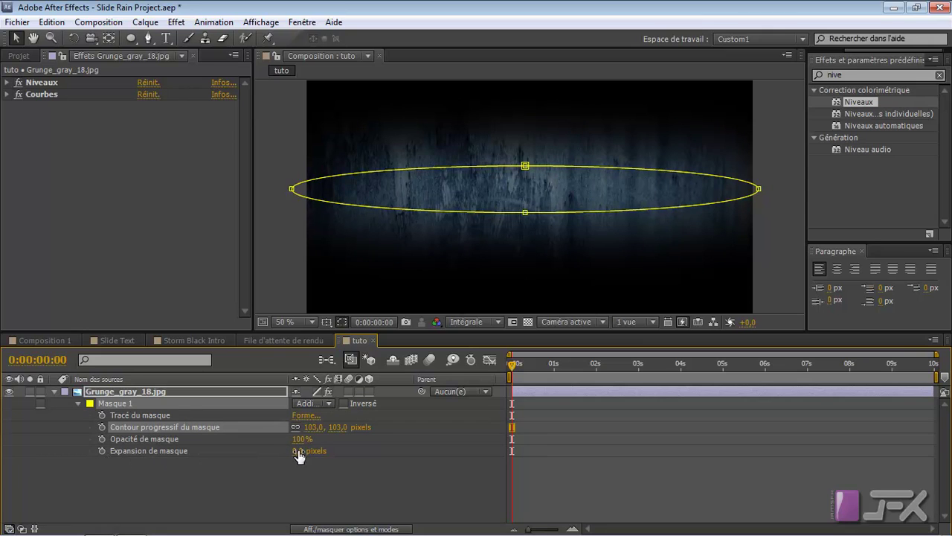
{"action": "mouse_move", "coordinate": [298, 450]}
{"action": "left_mouse_down"}
{"action": "mouse_move", "coordinate": [297, 439]}
{"action": "mouse_move", "coordinate": [280, 438]}
{"action": "mouse_move", "coordinate": [306, 451]}
{"action": "mouse_move", "coordinate": [287, 438]}
{"action": "left_mouse_up"}
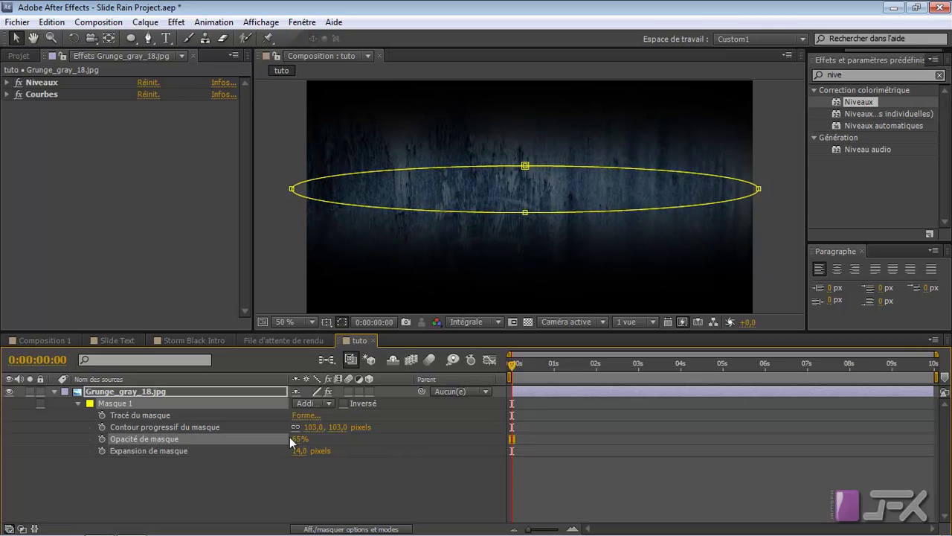
{"action": "key", "text": "comma"}
{"action": "key", "text": "period"}
{"action": "left_click", "coordinate": [55, 391]}
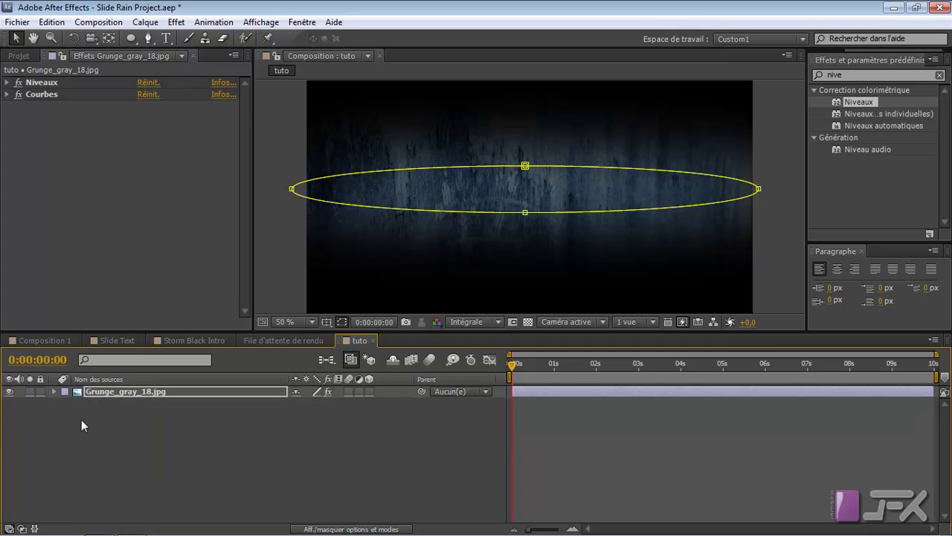
{"action": "left_click", "coordinate": [172, 421]}
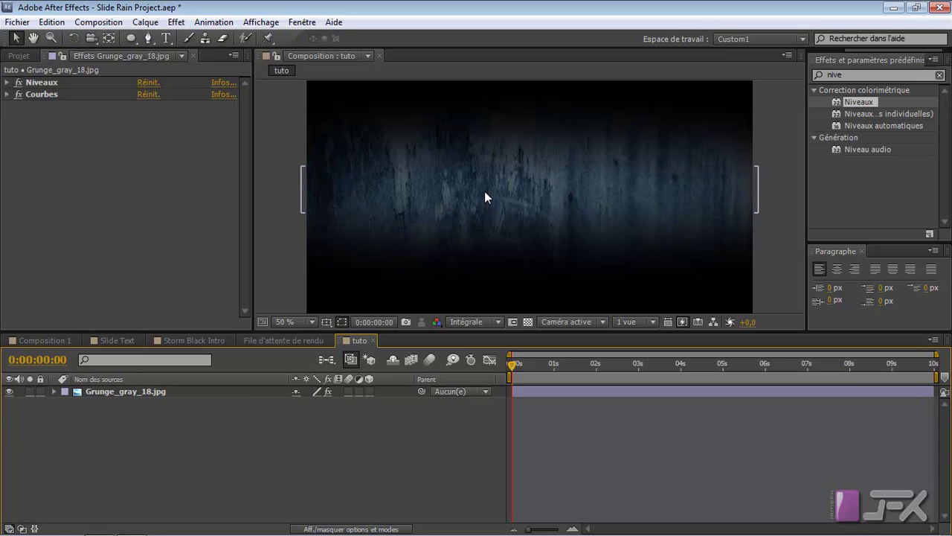
Clear the effect search and create a new text layer above Grunge_gray_18.jpg in the tuto composition.
{"action": "left_click", "coordinate": [939, 76]}
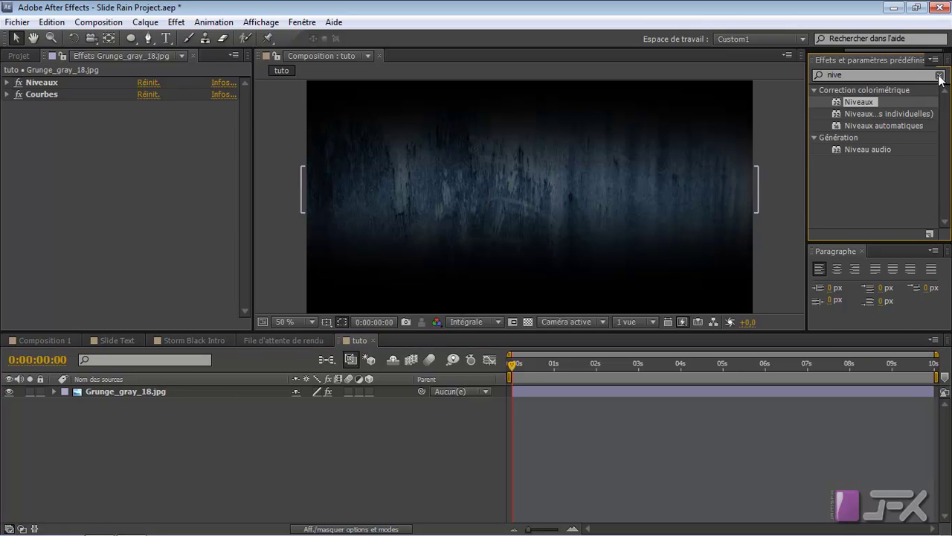
{"action": "left_click", "coordinate": [362, 465]}
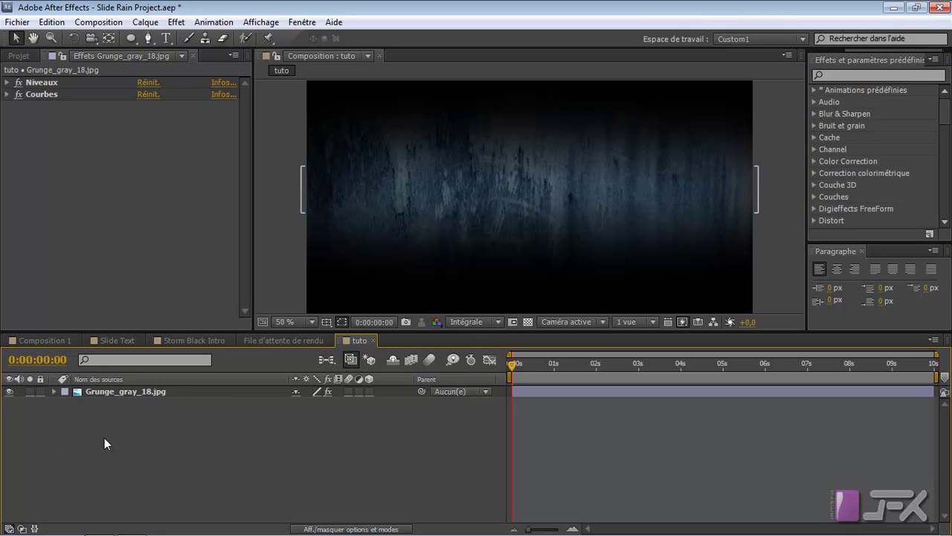
{"action": "right_click", "coordinate": [149, 437]}
{"action": "mouse_move", "coordinate": [260, 304]}
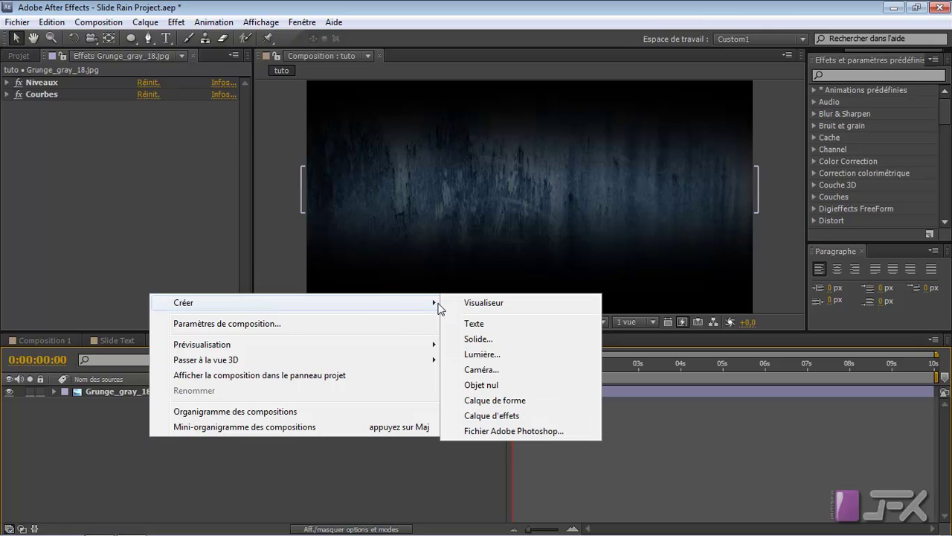
{"action": "left_click", "coordinate": [96, 474]}
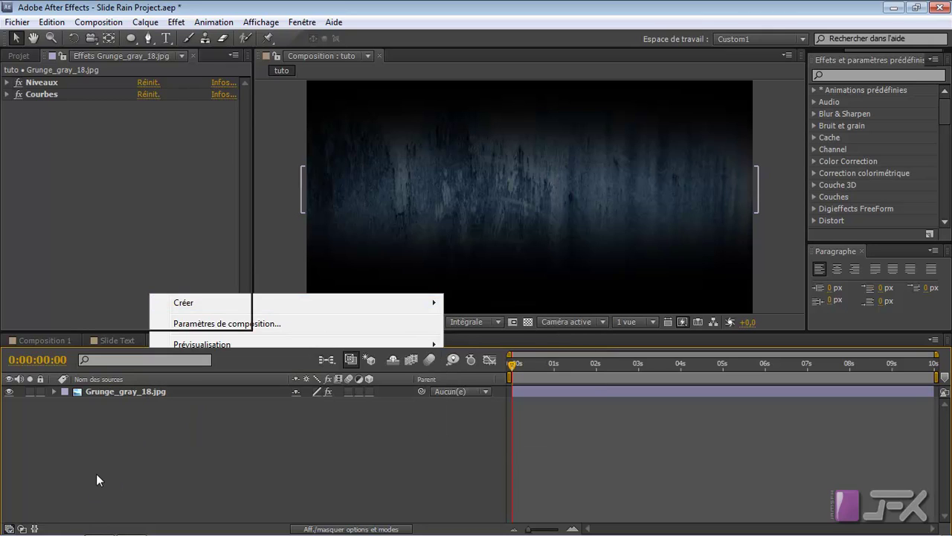
{"action": "right_click", "coordinate": [229, 478]}
{"action": "mouse_move", "coordinate": [313, 345]}
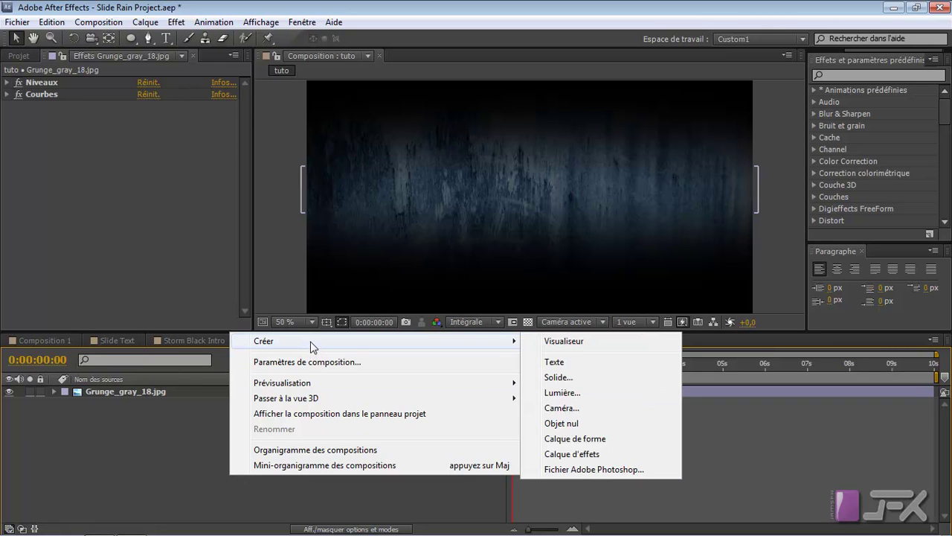
{"action": "left_click", "coordinate": [555, 362]}
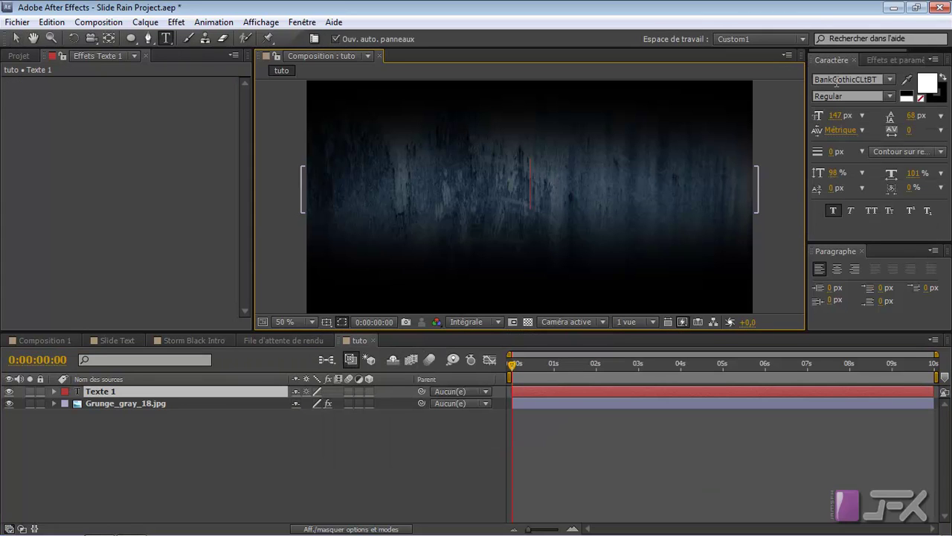
Set the text fill colour to near-black and enter JFX in the new text layer.
{"action": "left_click", "coordinate": [927, 83]}
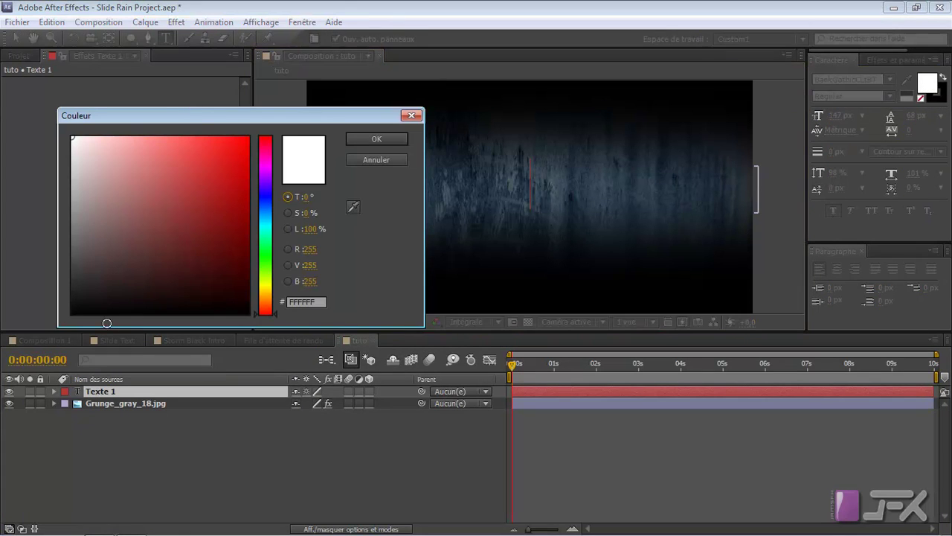
{"action": "left_click_drag", "start_coordinate": [71, 302], "coordinate": [71, 314]}
{"action": "left_click", "coordinate": [391, 141]}
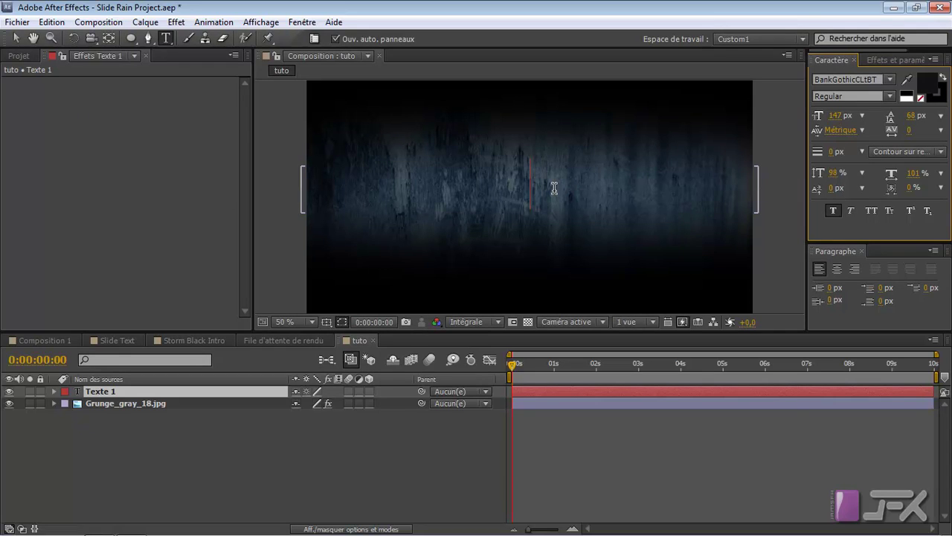
{"action": "type", "text": "JFX"}
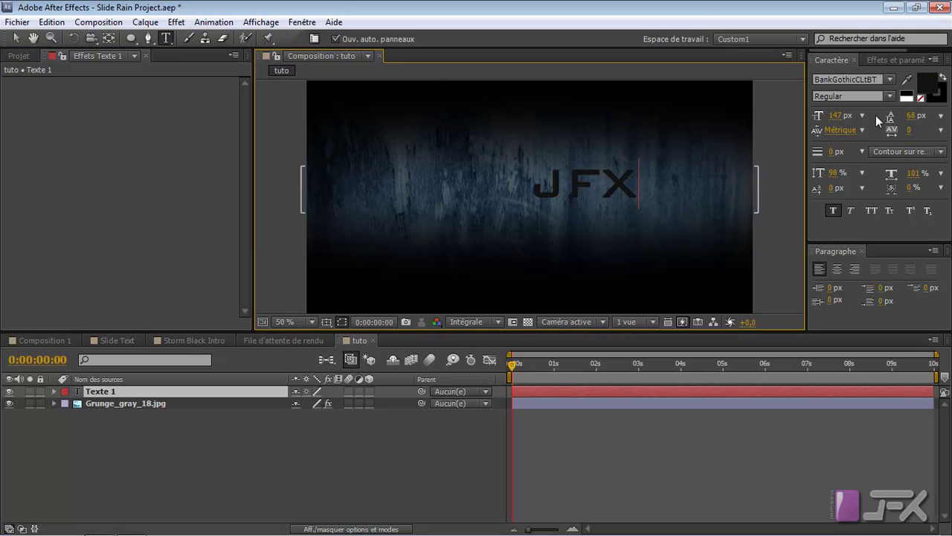
Set the title text layer's font to Transformers and replace its text with BlackStorm.
{"action": "left_click", "coordinate": [130, 402]}
{"action": "left_click", "coordinate": [129, 393]}
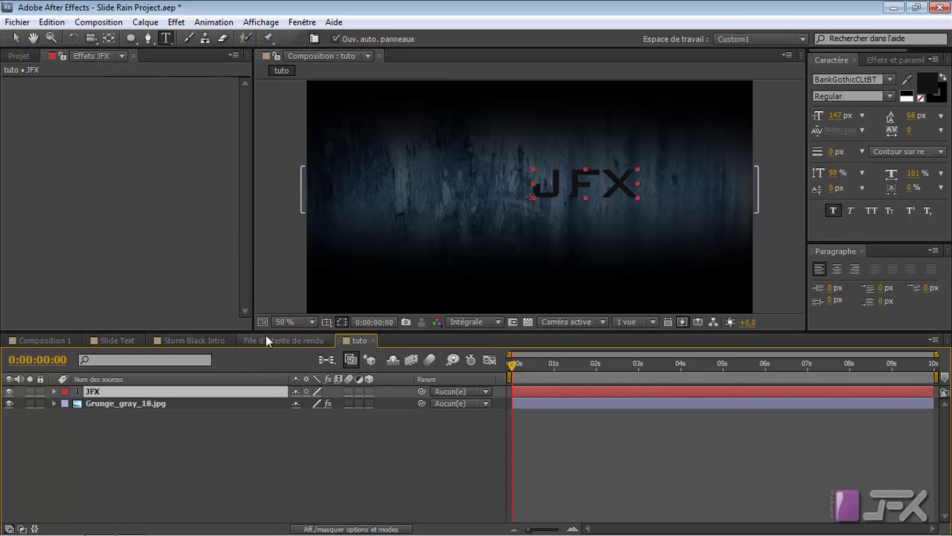
{"action": "left_click", "coordinate": [881, 80]}
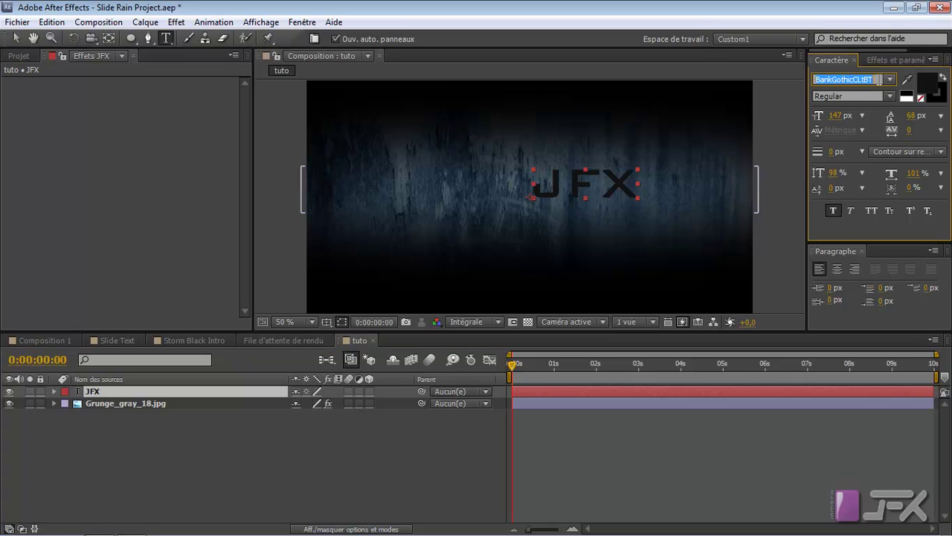
{"action": "type", "text": "Transformers"}
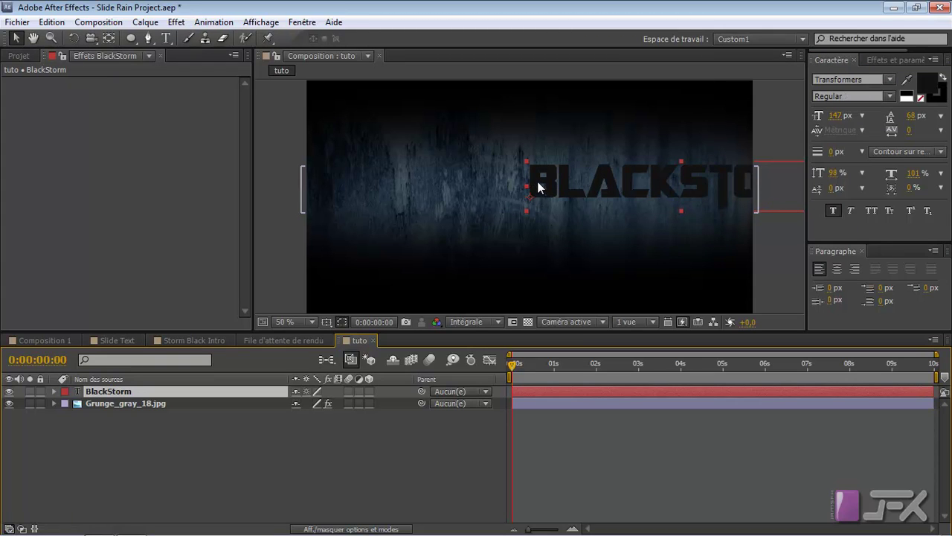
{"action": "left_click", "coordinate": [537, 186]}
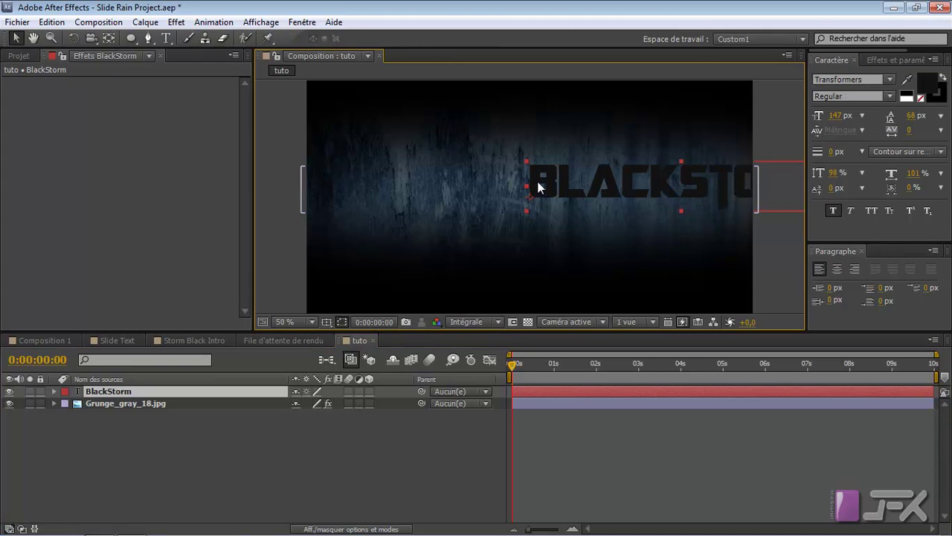
Display the title/action-safe guides and move the BlackStorm text to the centre of the composition.
{"action": "left_click", "coordinate": [327, 321]}
{"action": "left_click", "coordinate": [347, 395]}
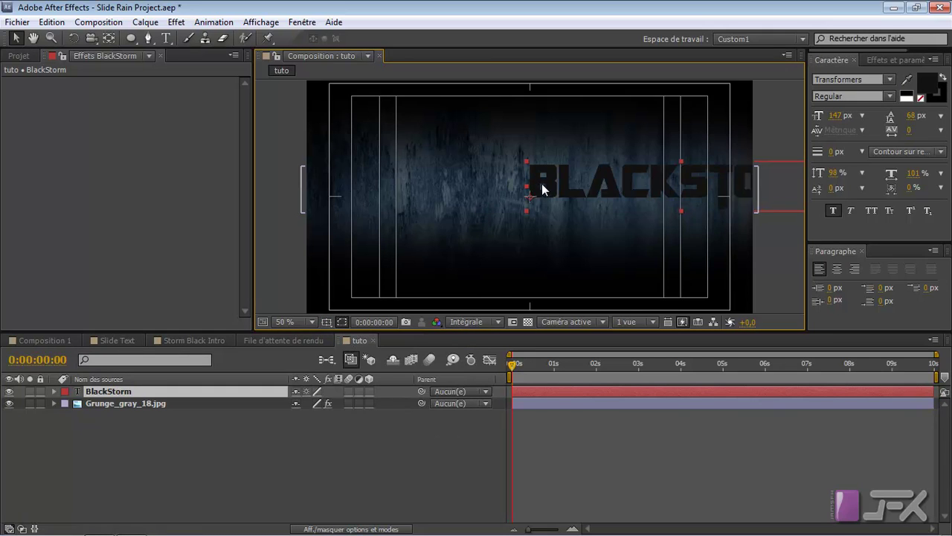
{"action": "left_click_drag", "start_coordinate": [543, 187], "coordinate": [385, 198]}
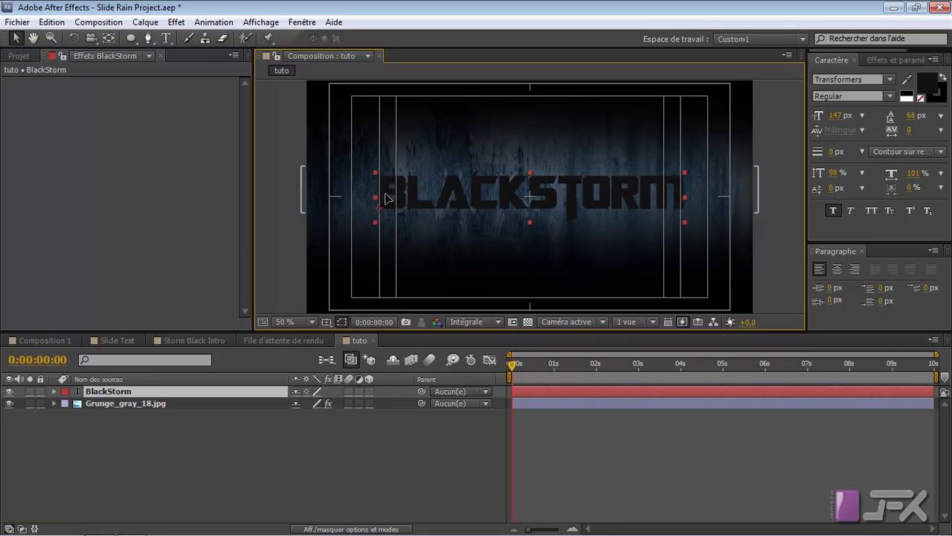
{"action": "key", "text": "Return"}
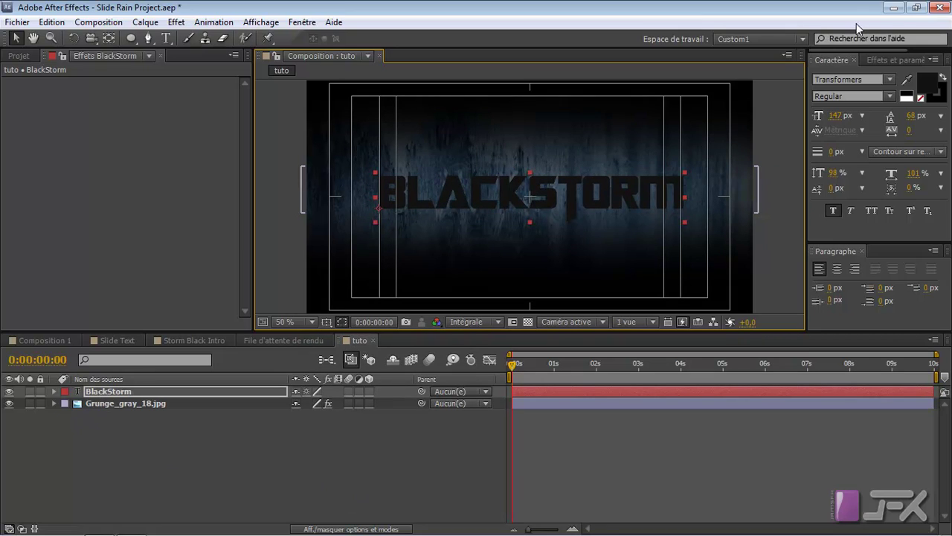
Search the effects for "cour" and apply the Courbes effect to the BlackStorm layer.
{"action": "left_click", "coordinate": [878, 61]}
{"action": "left_click", "coordinate": [865, 76]}
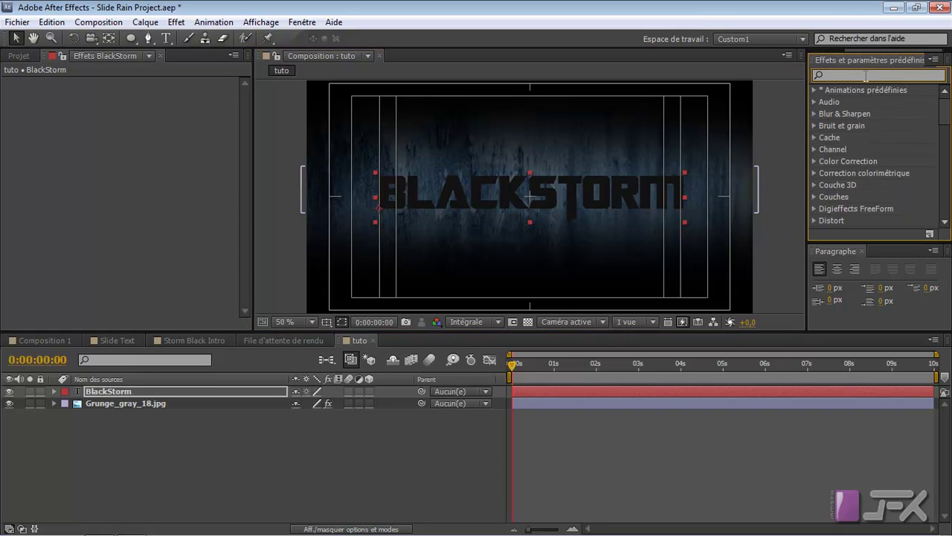
{"action": "type", "text": "cour"}
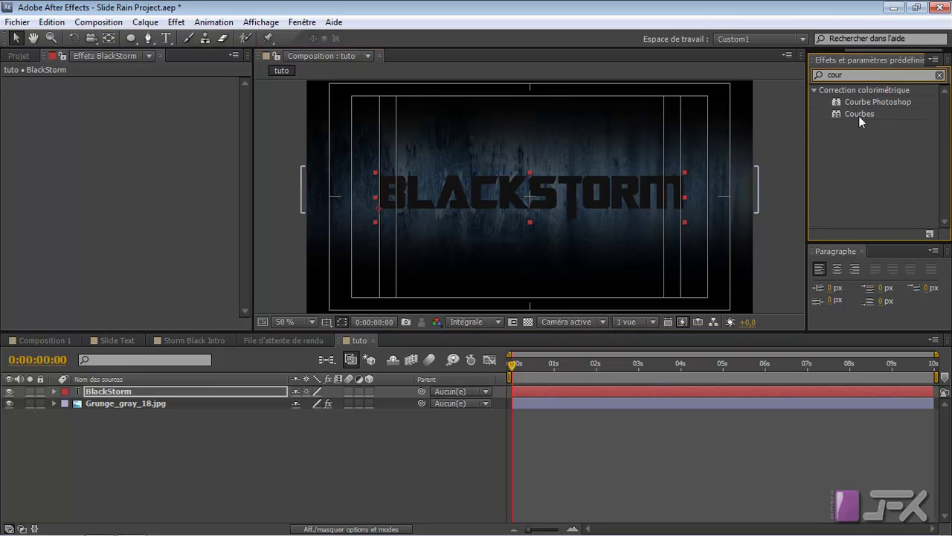
{"action": "double_click", "coordinate": [859, 113]}
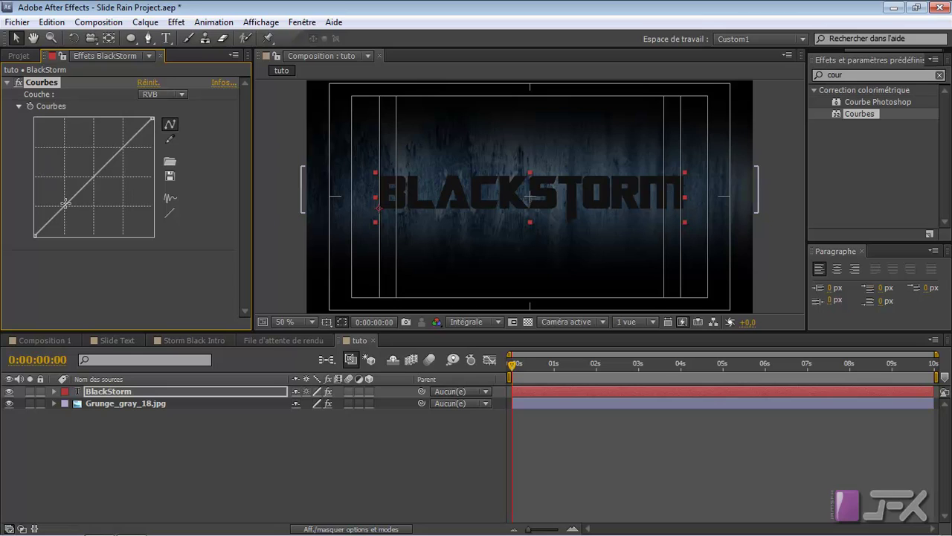
Shape the BlackStorm layer's RVB curve into a slight S, slightly lowering the shadows, then collapse the Courbes effect.
{"action": "left_click_drag", "start_coordinate": [65, 202], "coordinate": [70, 215]}
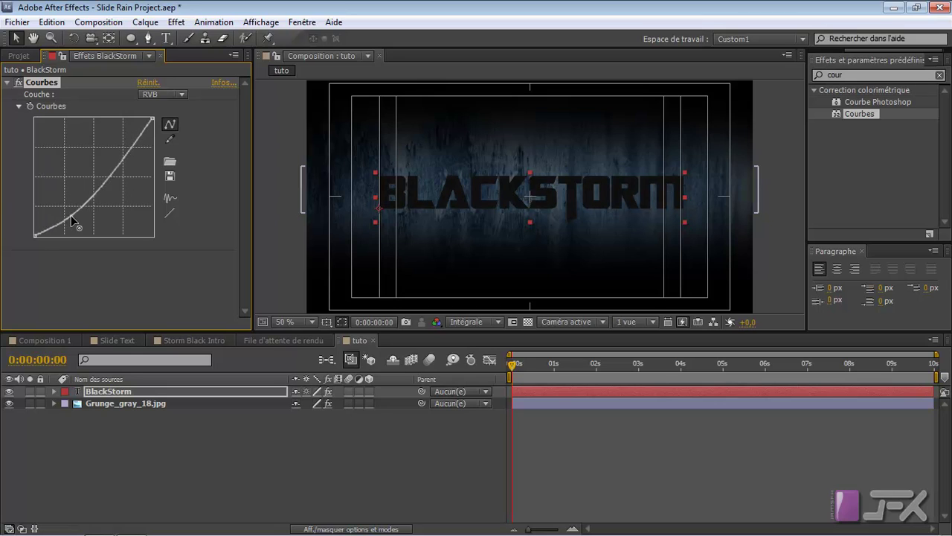
{"action": "left_click", "coordinate": [123, 148]}
{"action": "left_click_drag", "start_coordinate": [123, 149], "coordinate": [120, 148]}
{"action": "scroll", "coordinate": [499, 205], "scroll_direction": "up", "scroll_amount": 1}
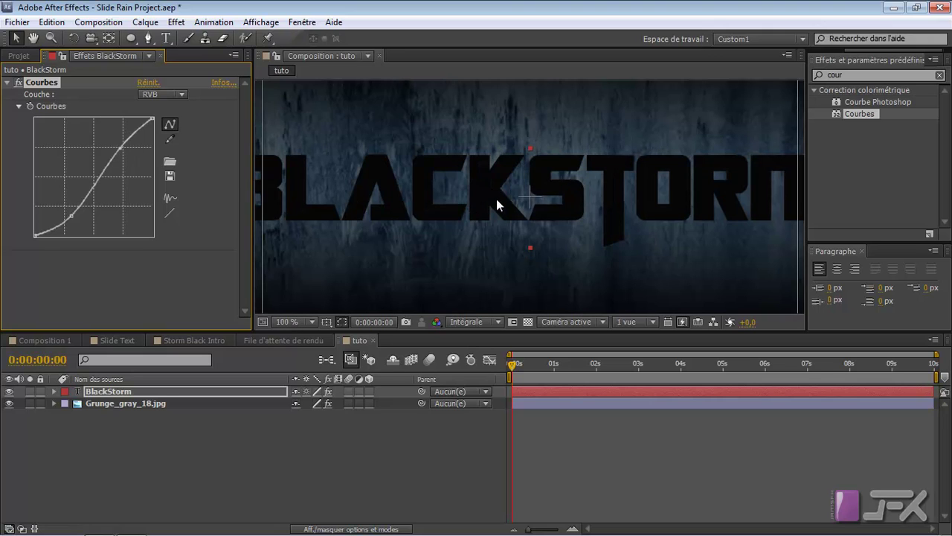
{"action": "scroll", "coordinate": [497, 204], "scroll_direction": "down", "scroll_amount": 1}
{"action": "scroll", "coordinate": [497, 203], "scroll_direction": "up", "scroll_amount": 1}
{"action": "scroll", "coordinate": [497, 201], "scroll_direction": "down", "scroll_amount": 1}
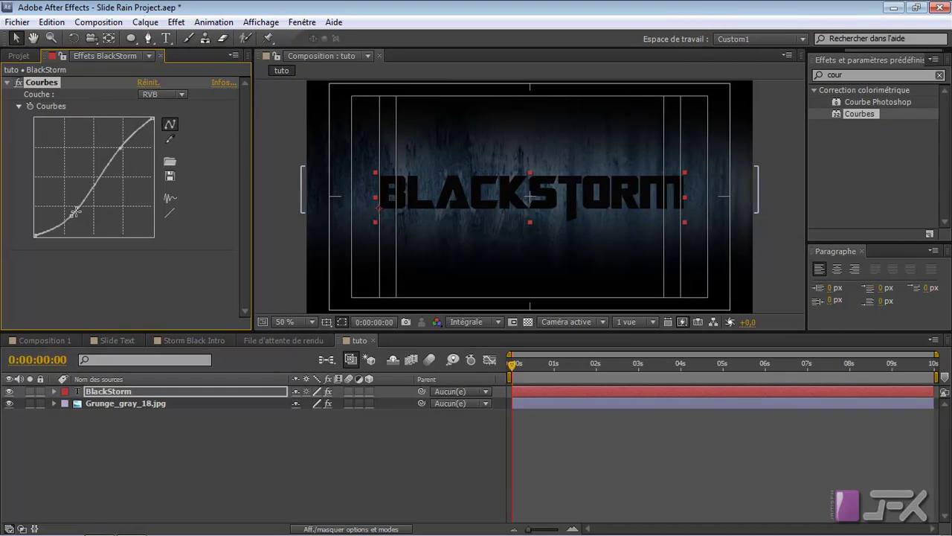
{"action": "left_click_drag", "start_coordinate": [70, 215], "coordinate": [62, 210]}
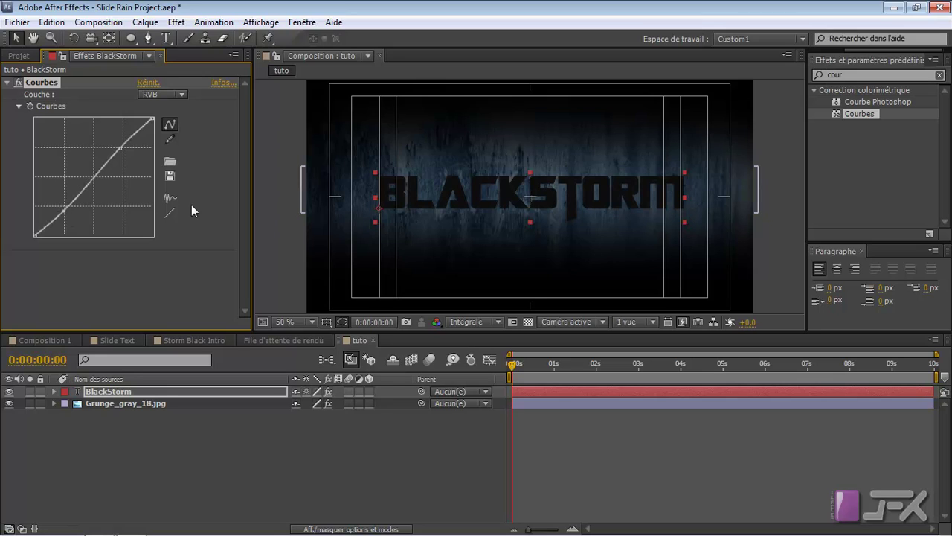
{"action": "left_click", "coordinate": [8, 83]}
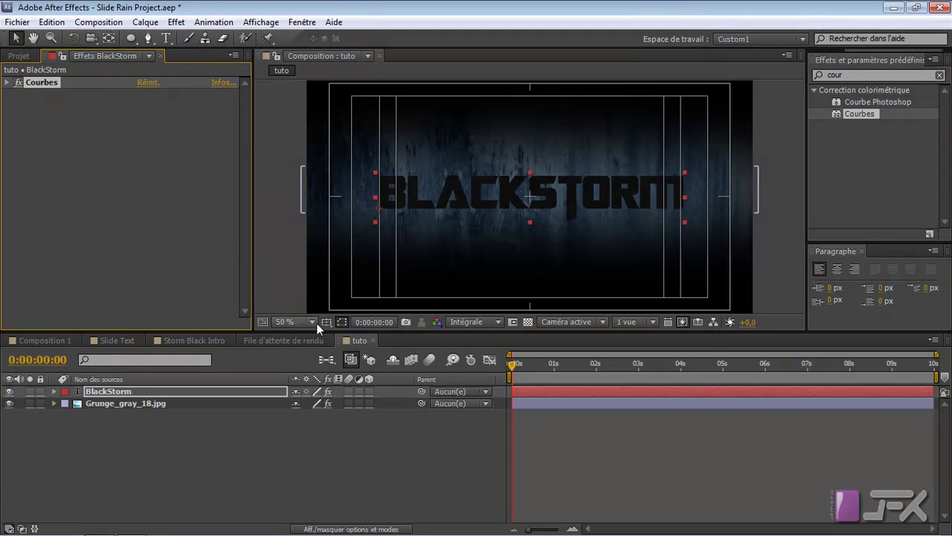
Hide the title/action-safe guides and deselect the BlackStorm layer.
{"action": "left_click", "coordinate": [327, 323]}
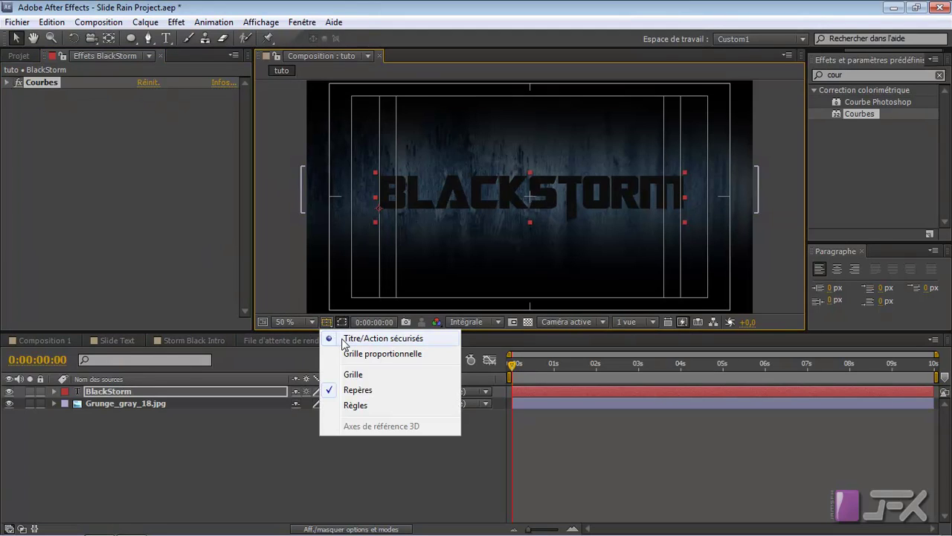
{"action": "left_click", "coordinate": [341, 335]}
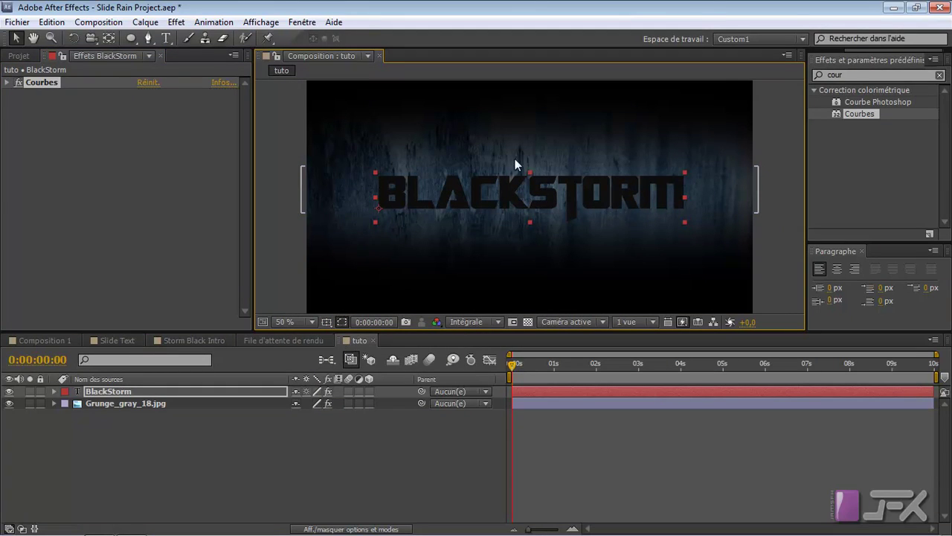
{"action": "left_click", "coordinate": [554, 447]}
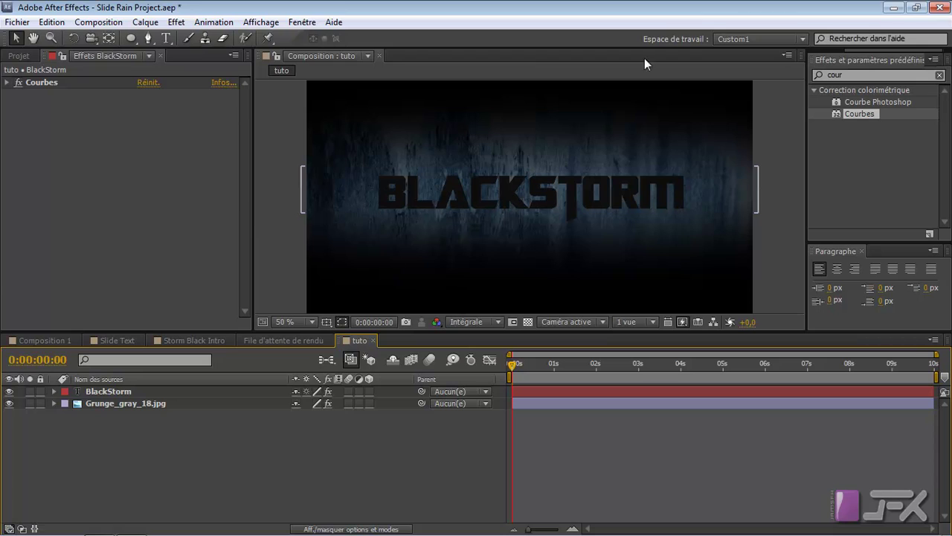
Enlarge the Grunge_gray_18.jpg layer to a scale of 150,0, 231,8 % so it extends beyond both sides of the frame.
{"action": "left_click", "coordinate": [122, 404]}
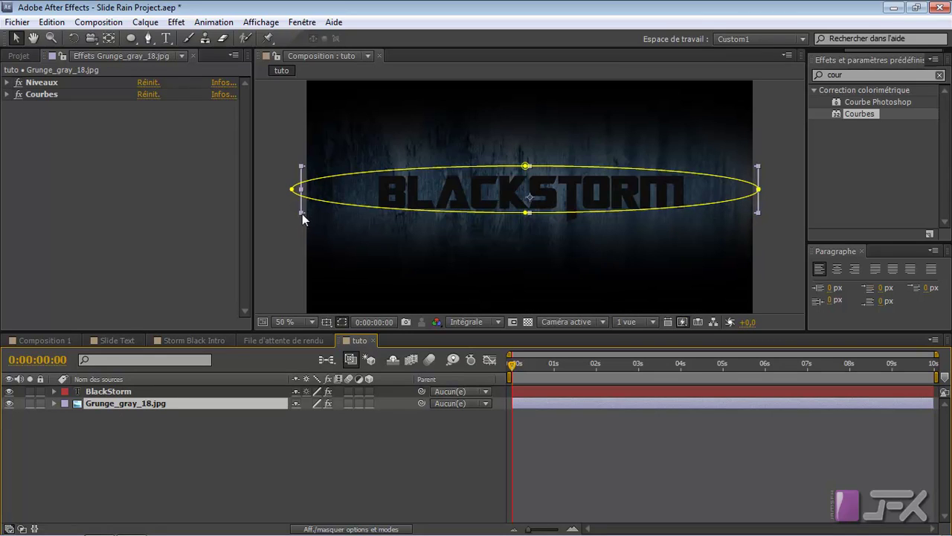
{"action": "key", "text": "s"}
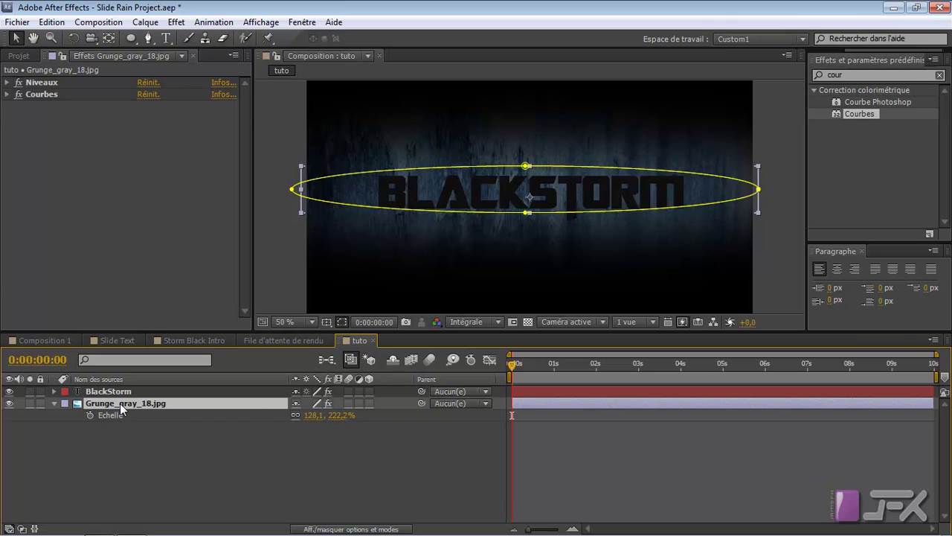
{"action": "left_click", "coordinate": [299, 213]}
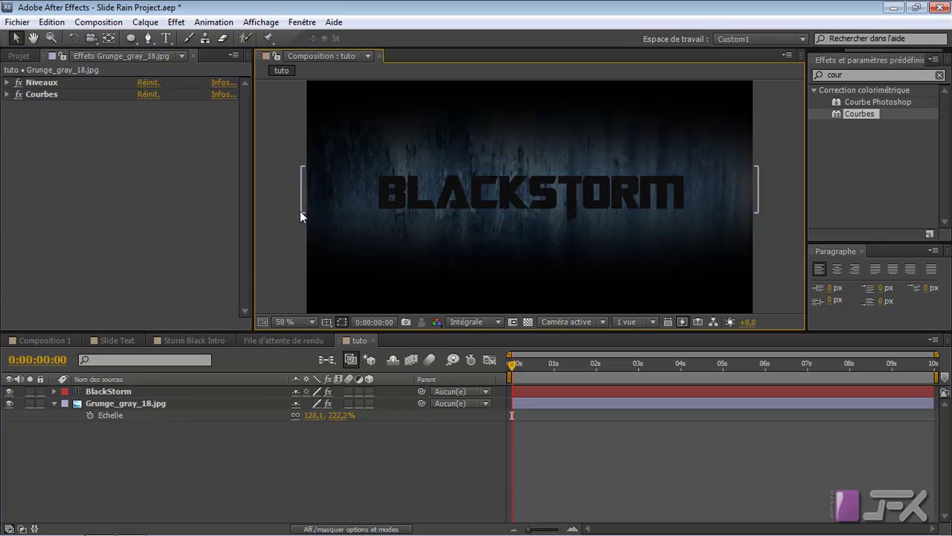
{"action": "left_click", "coordinate": [302, 211]}
{"action": "left_click_drag", "start_coordinate": [302, 213], "coordinate": [262, 213]}
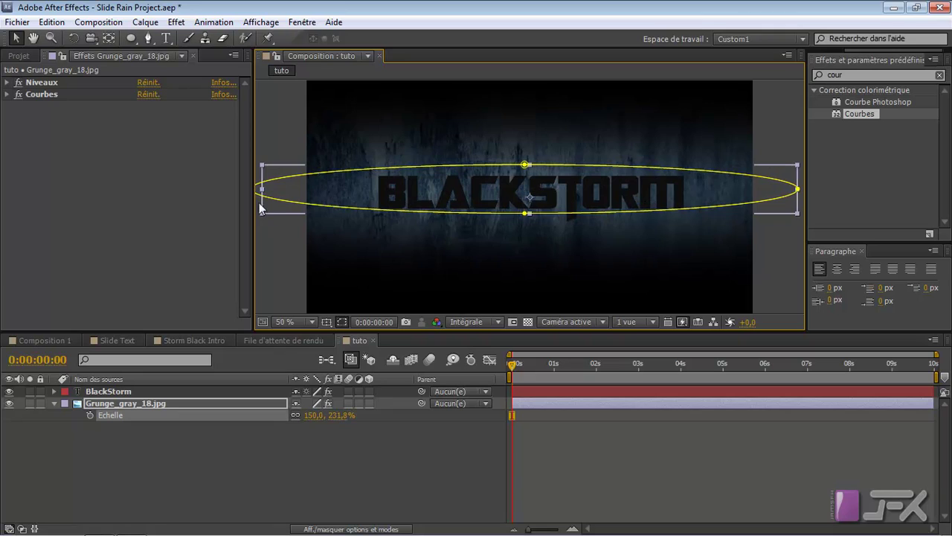
Reveal Position on both the BlackStorm and Grunge_gray_18.jpg layers and set starting Position keyframes at 0:00:00:00.
{"action": "left_click", "coordinate": [221, 391]}
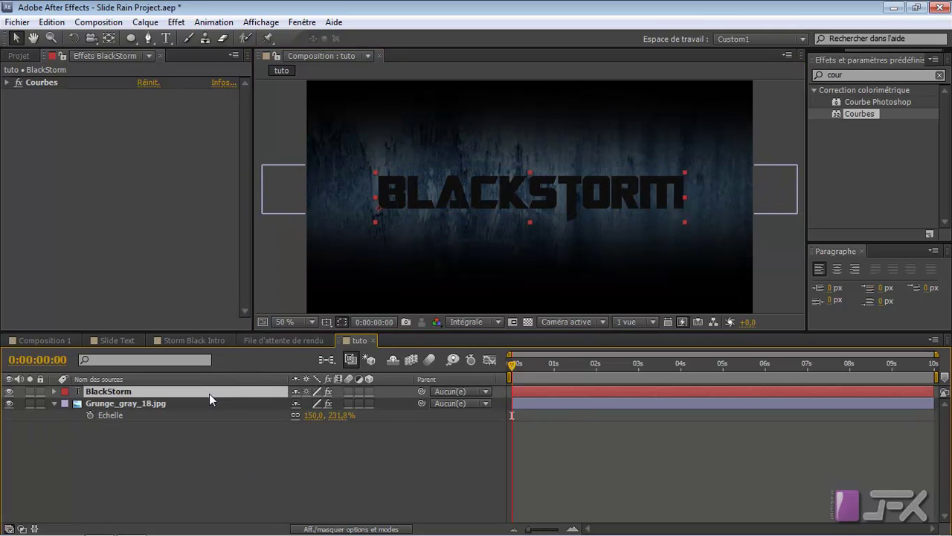
{"action": "left_click", "coordinate": [135, 402], "text": "shift"}
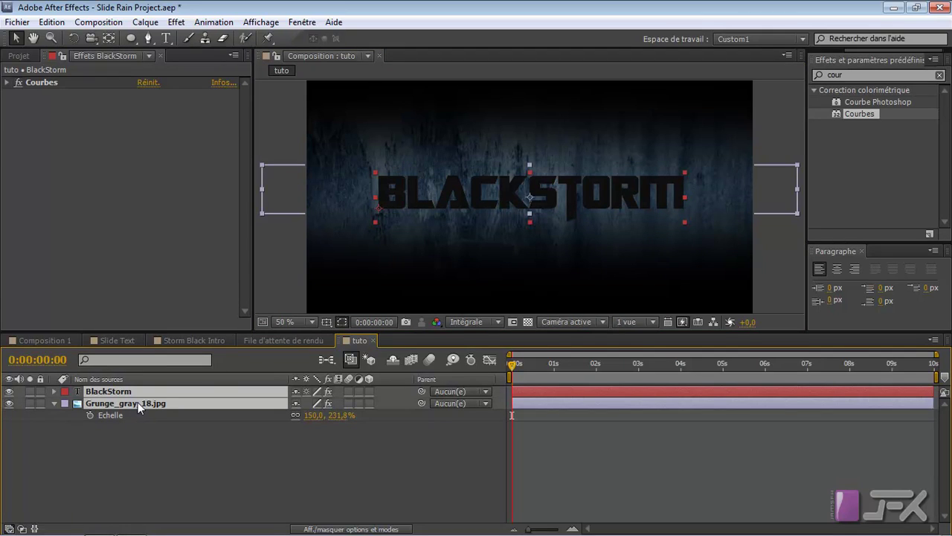
{"action": "key", "text": "p"}
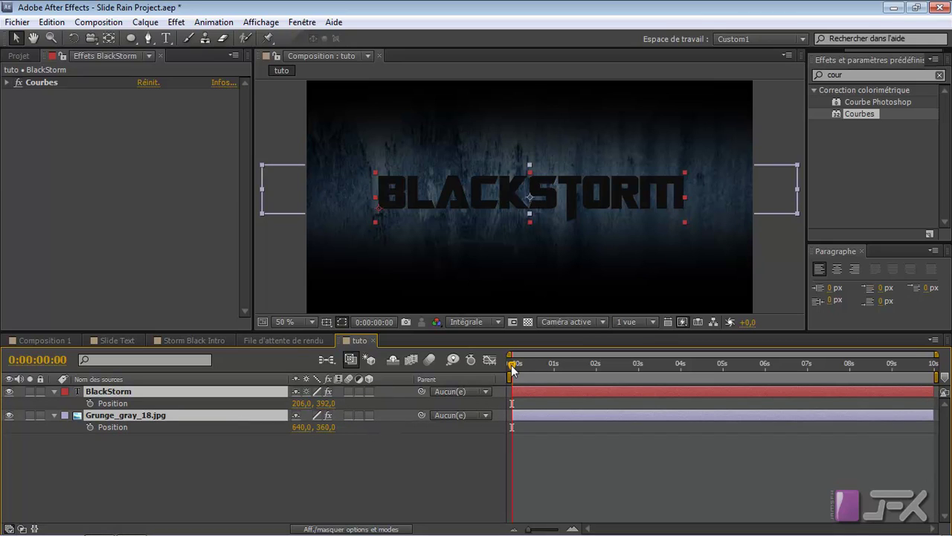
{"action": "left_click_drag", "start_coordinate": [518, 364], "coordinate": [941, 374]}
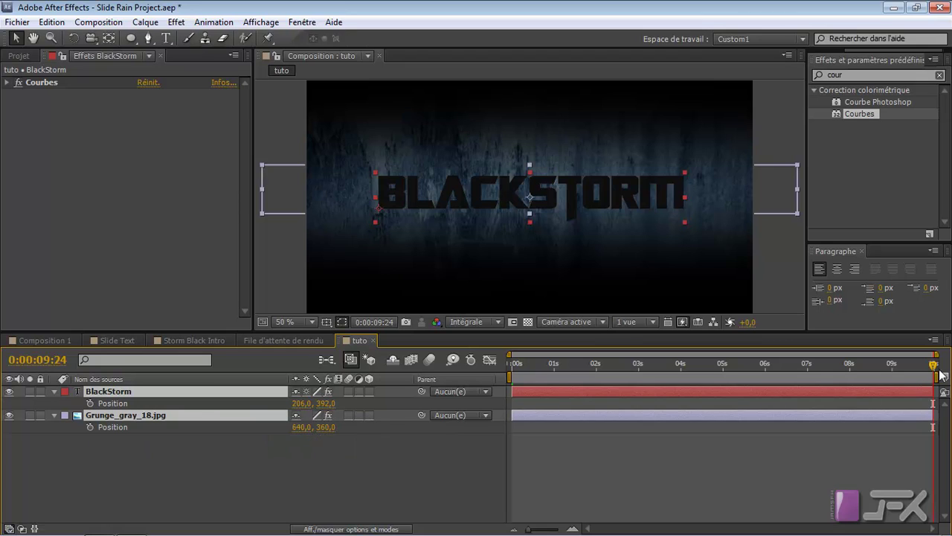
{"action": "left_click_drag", "start_coordinate": [935, 365], "coordinate": [448, 372]}
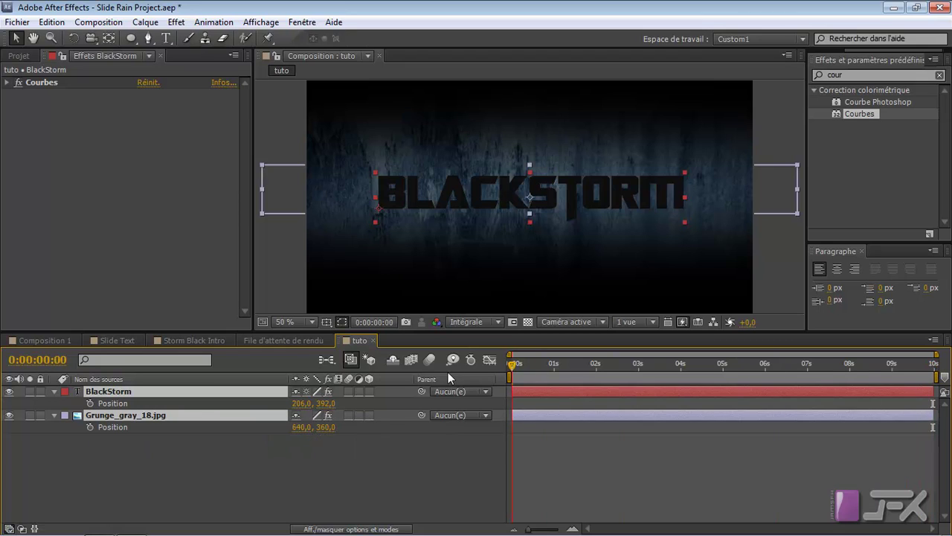
{"action": "left_click", "coordinate": [90, 402]}
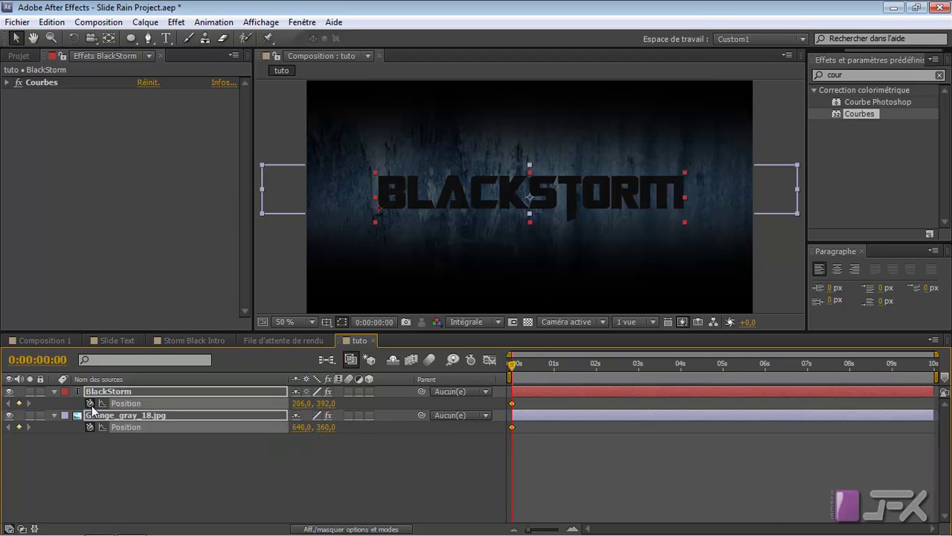
At 0:00:09:24, undo a trial horizontal shift, make both layers 3D and set their Position Z to 188 as end keyframes.
{"action": "left_click", "coordinate": [521, 366]}
{"action": "left_click_drag", "start_coordinate": [521, 366], "coordinate": [934, 366]}
{"action": "left_click_drag", "start_coordinate": [298, 408], "coordinate": [294, 408]}
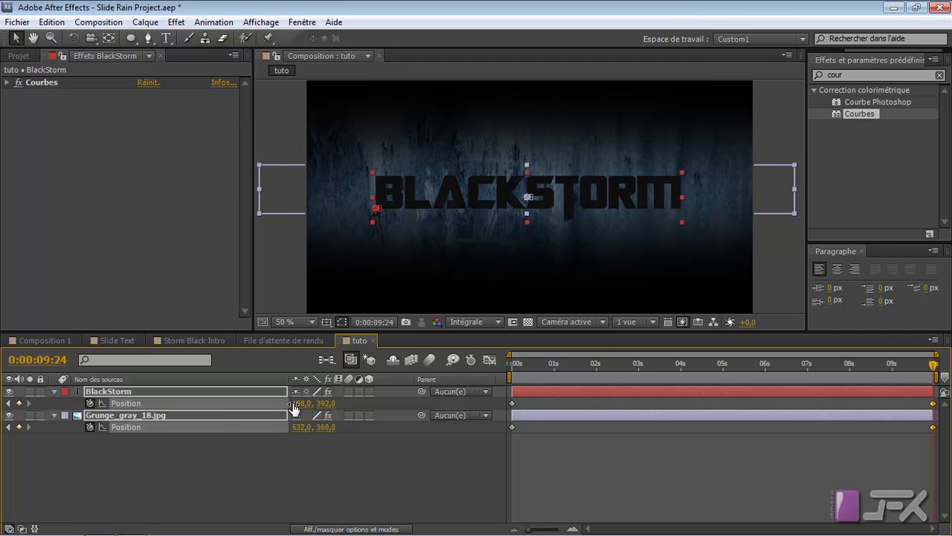
{"action": "key", "text": "ctrl+z"}
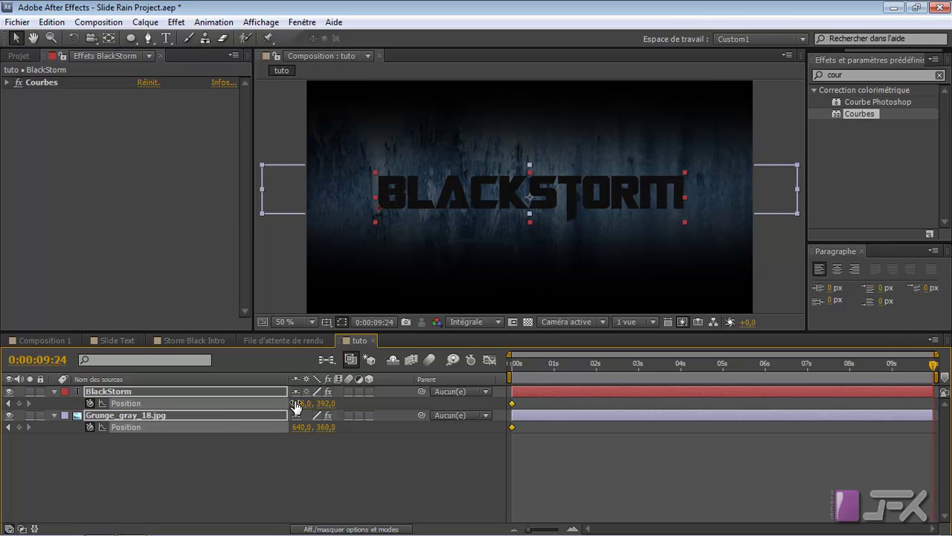
{"action": "left_click", "coordinate": [368, 392]}
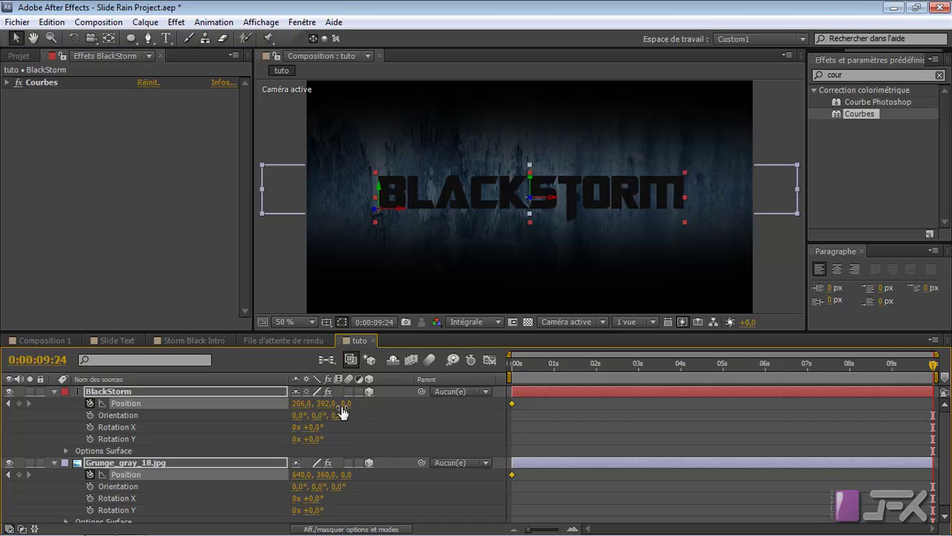
{"action": "left_click_drag", "start_coordinate": [345, 403], "coordinate": [466, 395]}
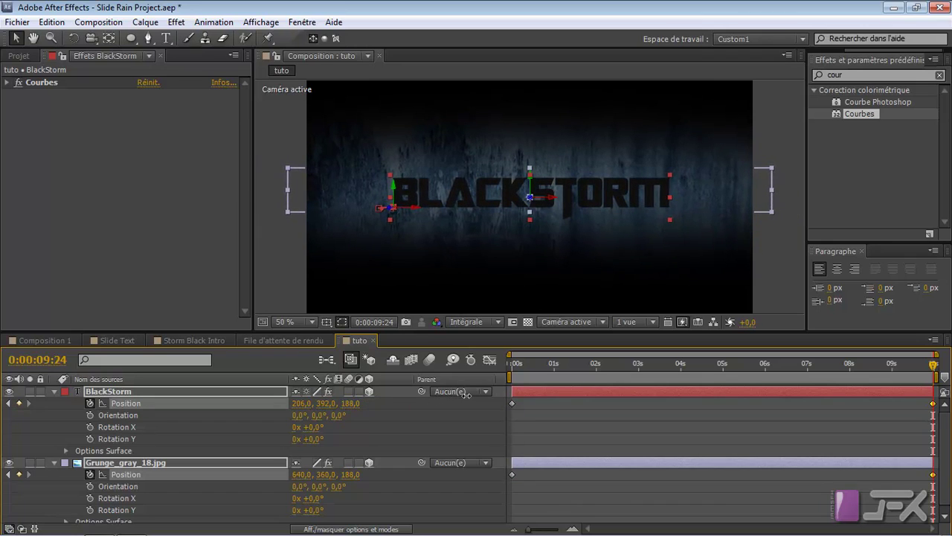
Preview the depth animation along the timeline, collapse the properties of the BlackStorm and Grunge_gray_18.jpg layers and deselect them.
{"action": "left_click_drag", "start_coordinate": [552, 371], "coordinate": [794, 364]}
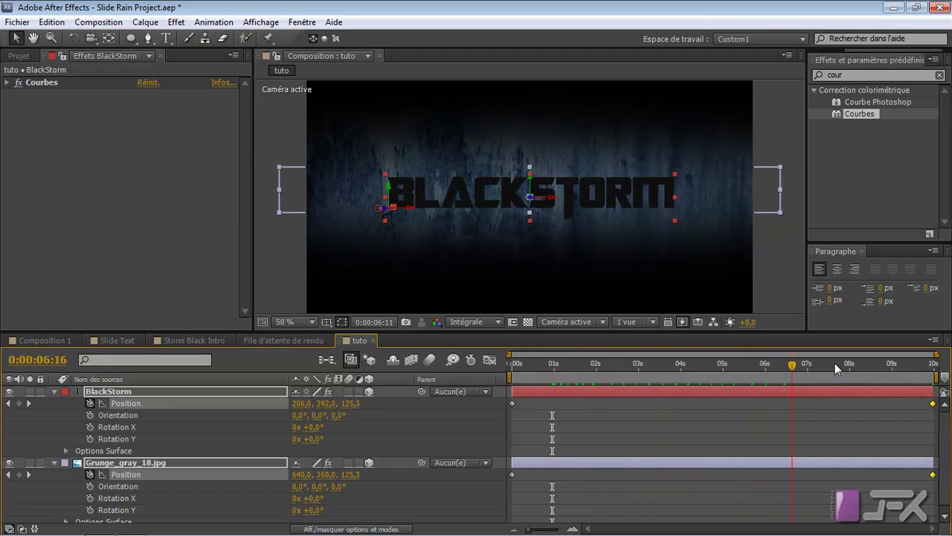
{"action": "left_click_drag", "start_coordinate": [704, 364], "coordinate": [516, 364]}
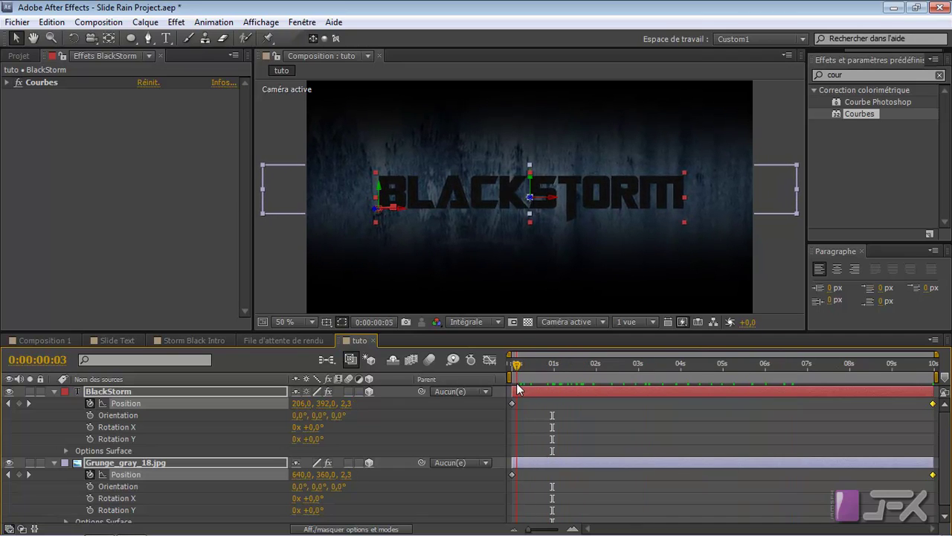
{"action": "left_click", "coordinate": [53, 391]}
{"action": "left_click", "coordinate": [54, 403]}
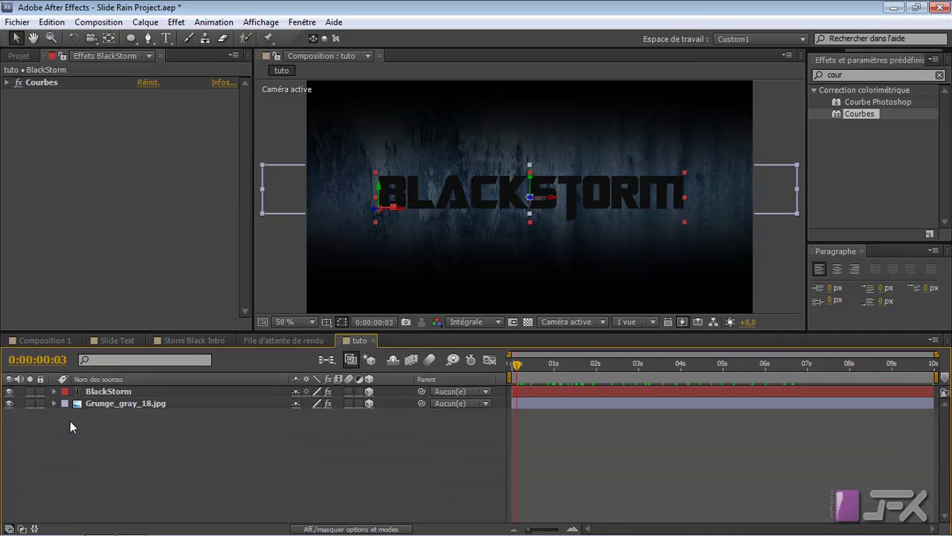
{"action": "left_click", "coordinate": [71, 419]}
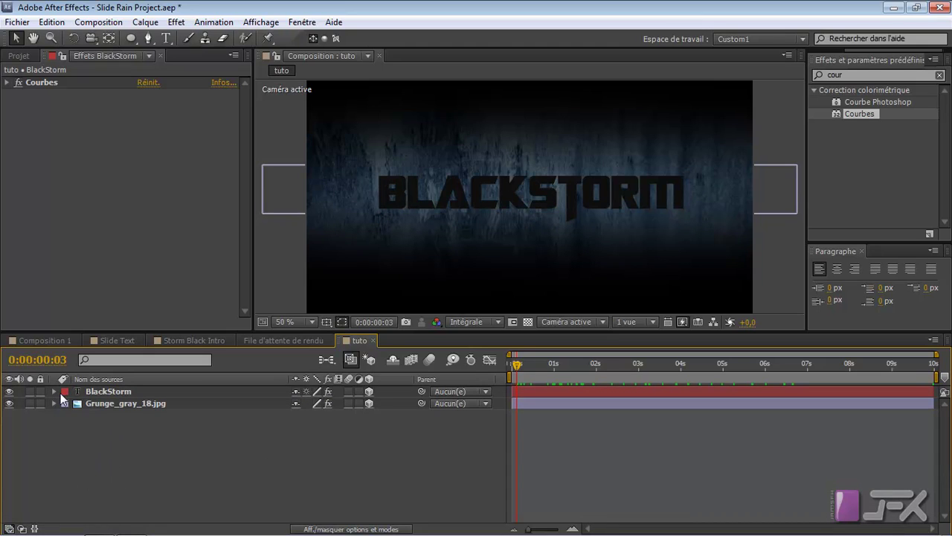
Examine the effects on the rain and smoke top layers of the Storm Black Intro composition, and return to the tuto composition.
{"action": "left_click", "coordinate": [192, 340]}
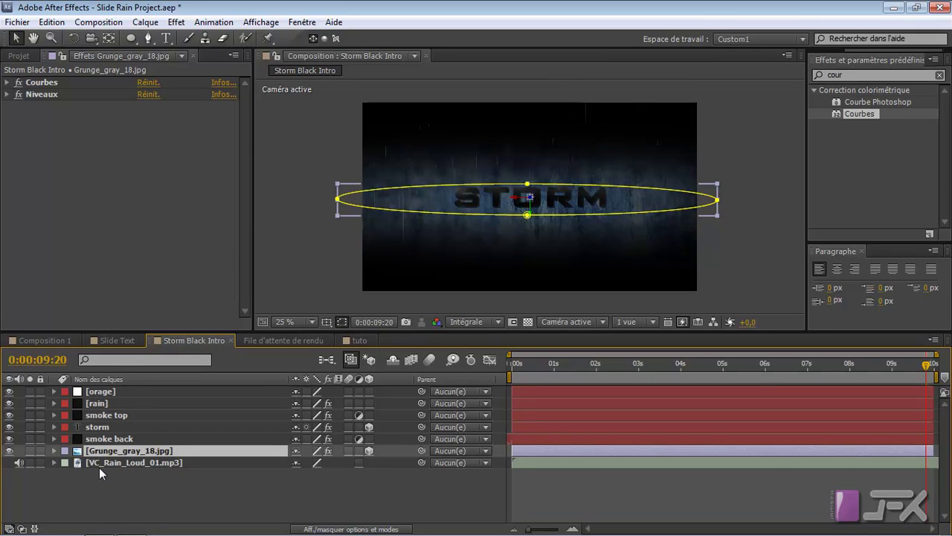
{"action": "left_click", "coordinate": [101, 403]}
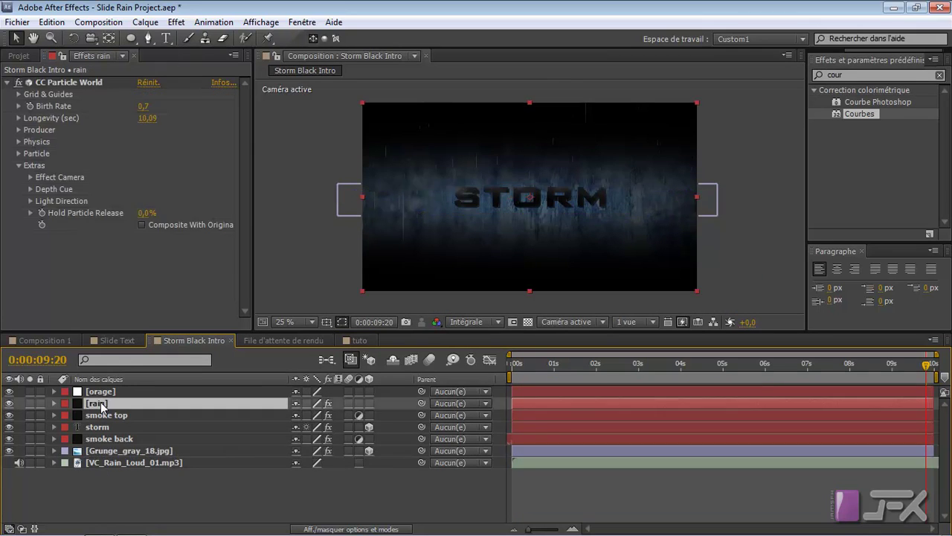
{"action": "left_click", "coordinate": [103, 416]}
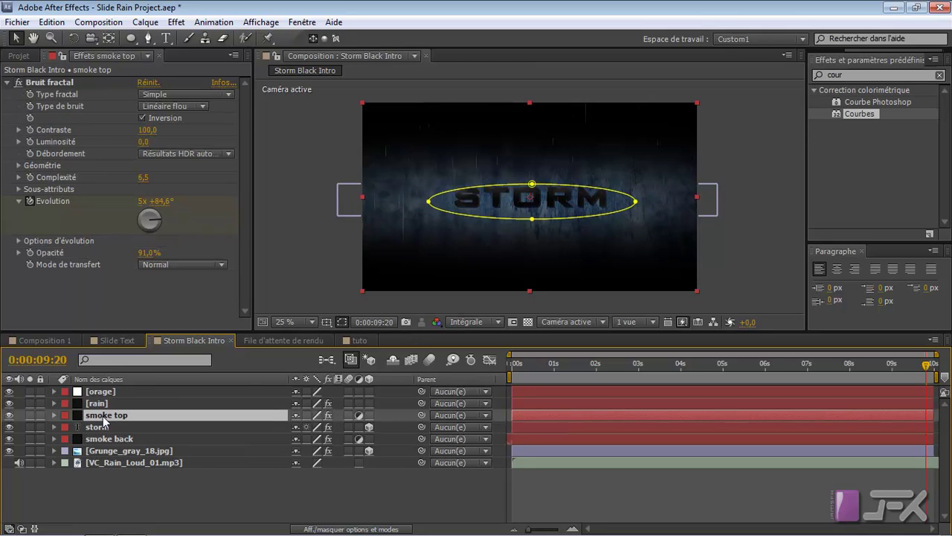
{"action": "left_click", "coordinate": [355, 341]}
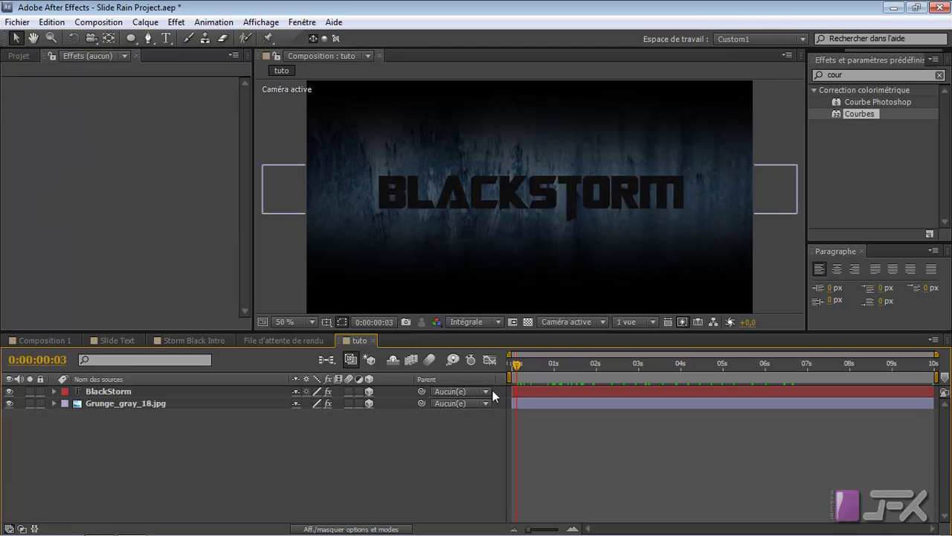
{"action": "left_click_drag", "start_coordinate": [520, 365], "coordinate": [577, 365]}
At 0:00:00:00, create a composition-sized solid named "rain particule" in near-black 010101.
{"action": "key", "text": "Home"}
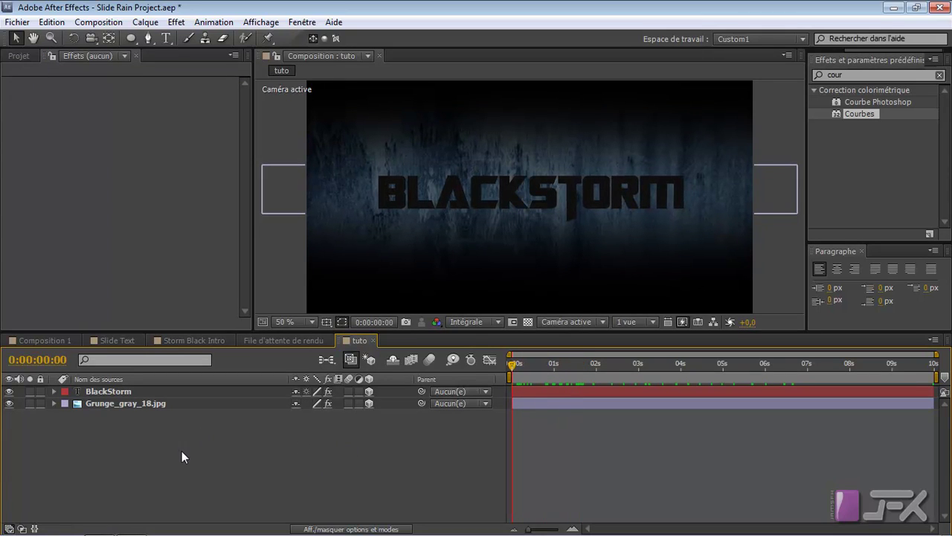
{"action": "right_click", "coordinate": [182, 451]}
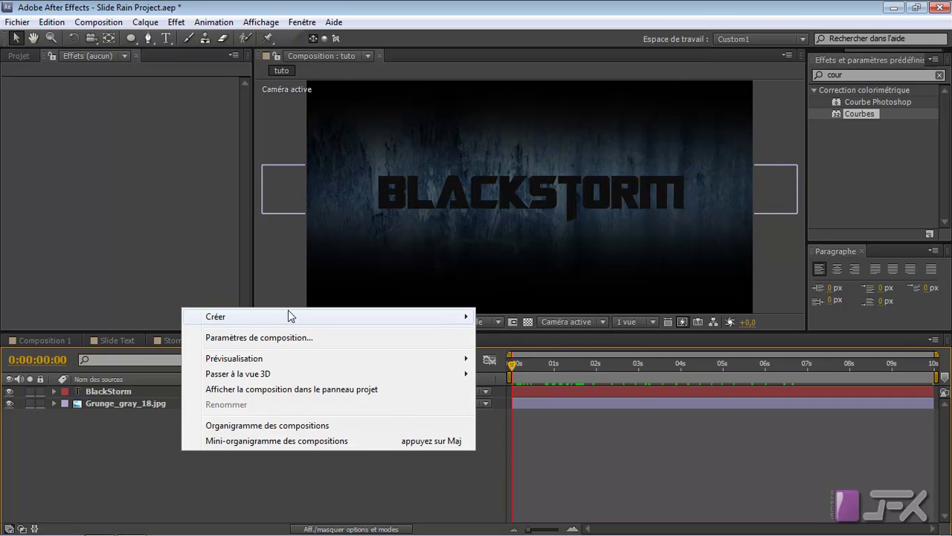
{"action": "mouse_move", "coordinate": [287, 317]}
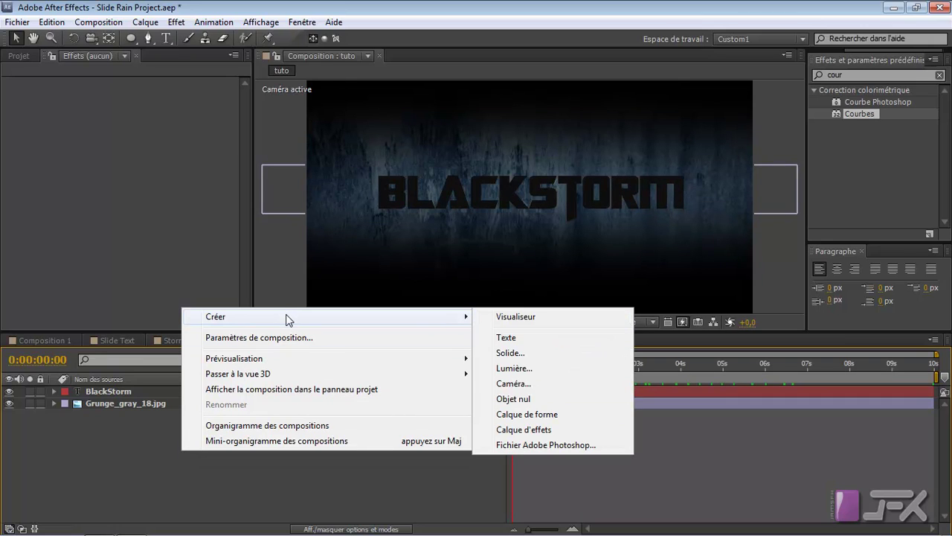
{"action": "left_click", "coordinate": [510, 352]}
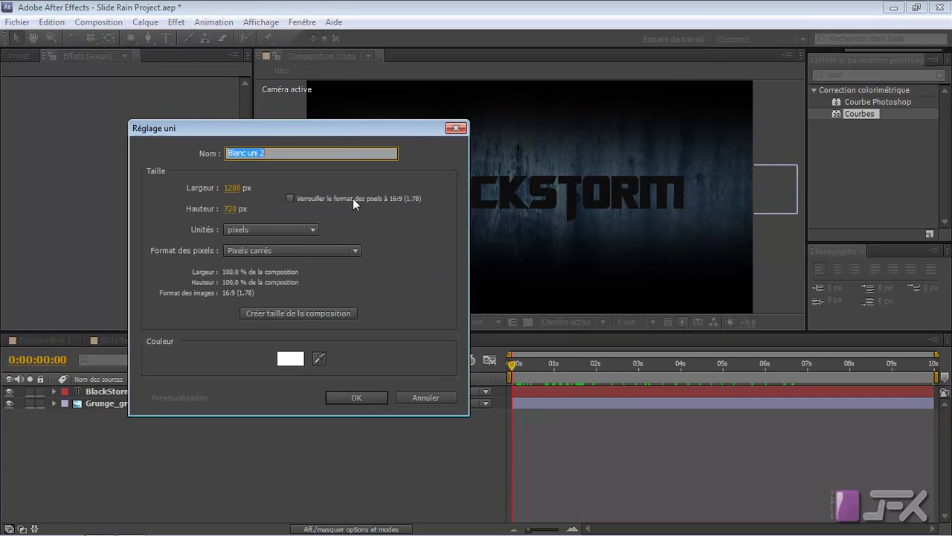
{"action": "type", "text": "rain particule"}
{"action": "left_click", "coordinate": [295, 362]}
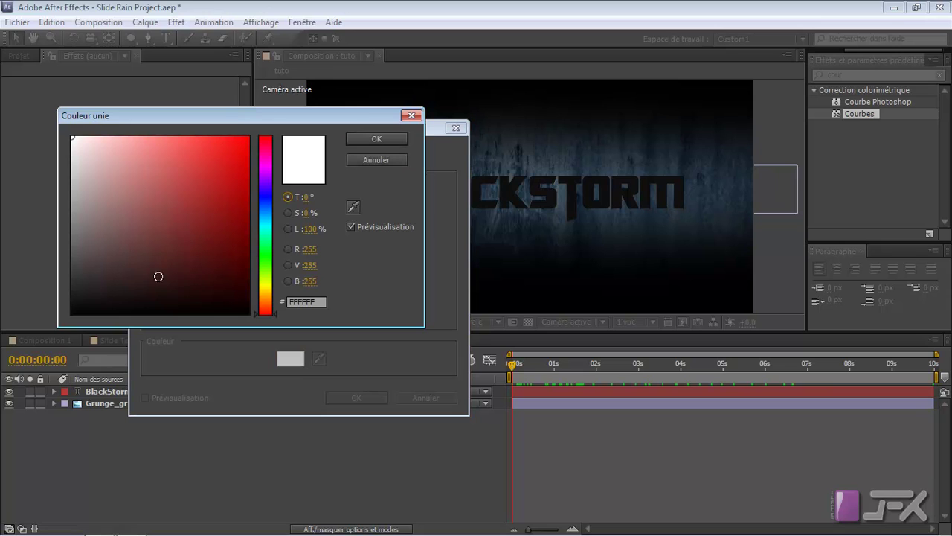
{"action": "left_click", "coordinate": [47, 292]}
{"action": "left_click", "coordinate": [74, 314]}
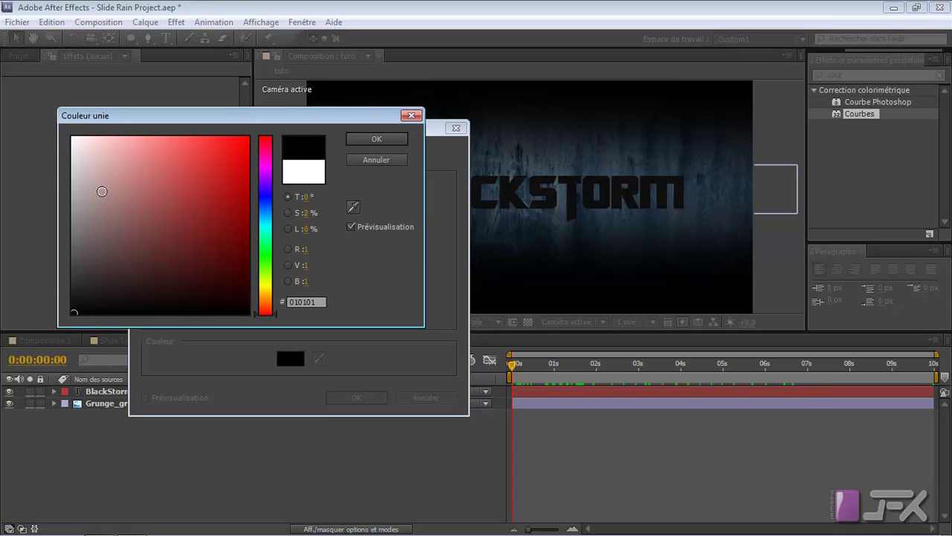
{"action": "key", "text": "Return"}
{"action": "left_click", "coordinate": [305, 314]}
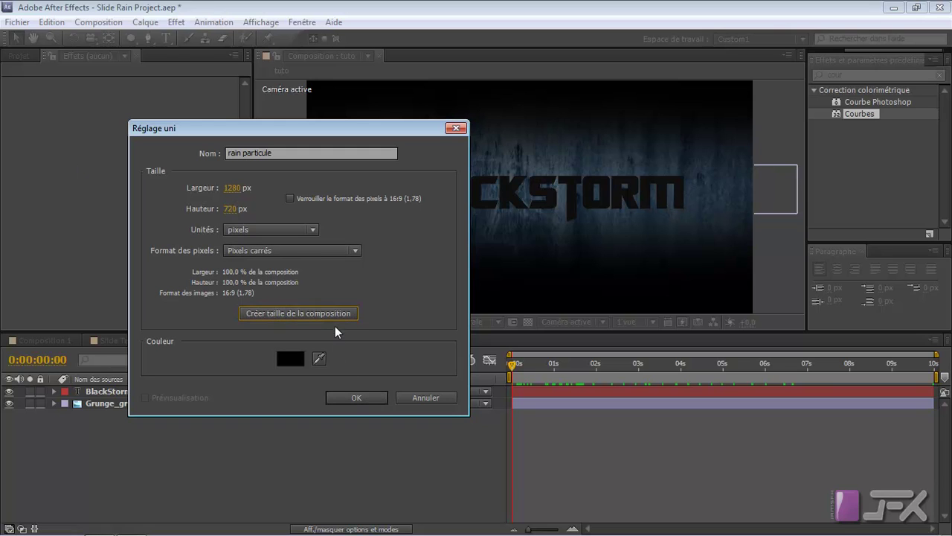
{"action": "left_click", "coordinate": [358, 399]}
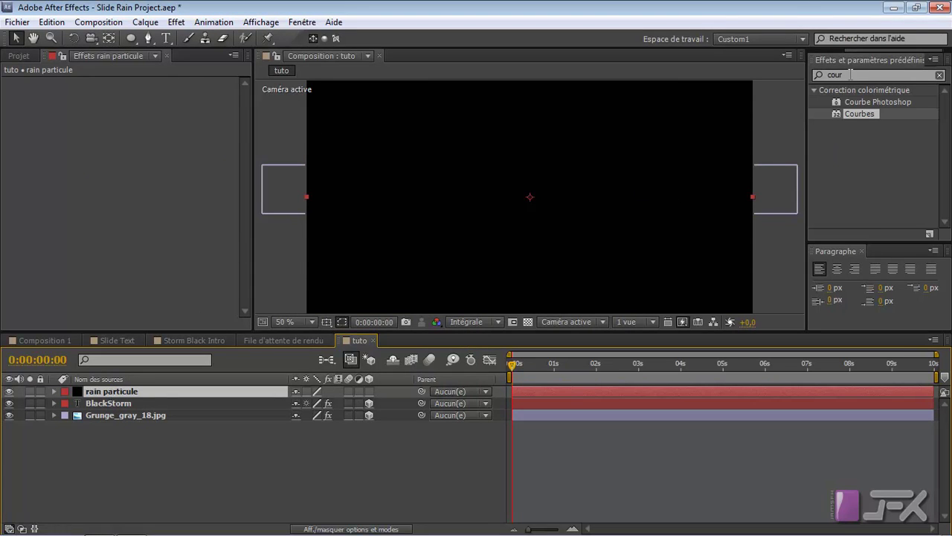
Search the effects for "cc parti" and apply CC Particle World to the rain particule layer.
{"action": "left_click_drag", "start_coordinate": [848, 76], "coordinate": [820, 82]}
{"action": "type", "text": "cc"}
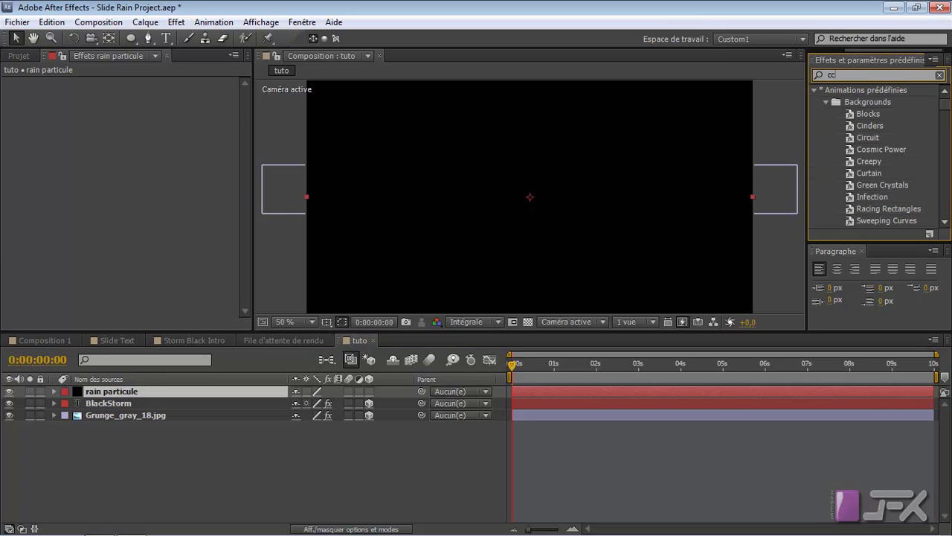
{"action": "type", "text": " parti"}
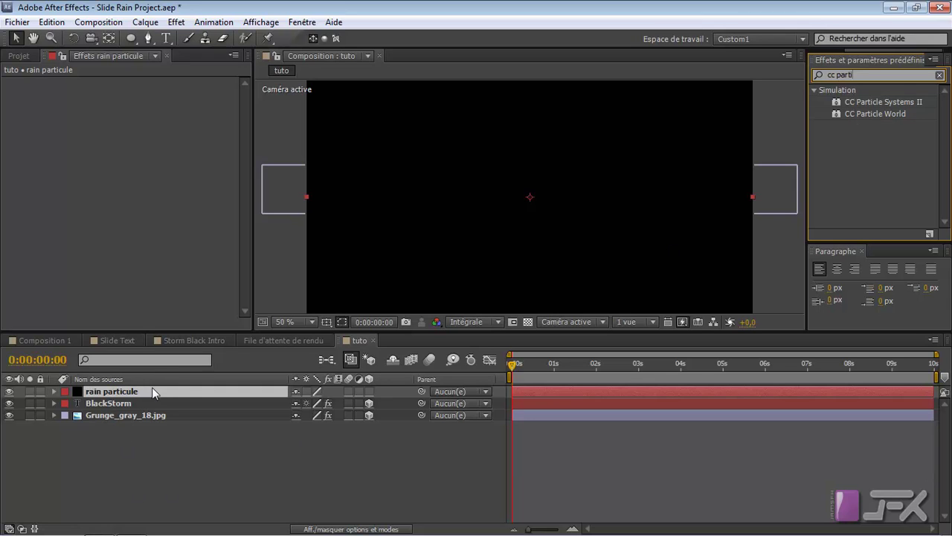
{"action": "left_click_drag", "start_coordinate": [873, 113], "coordinate": [166, 390]}
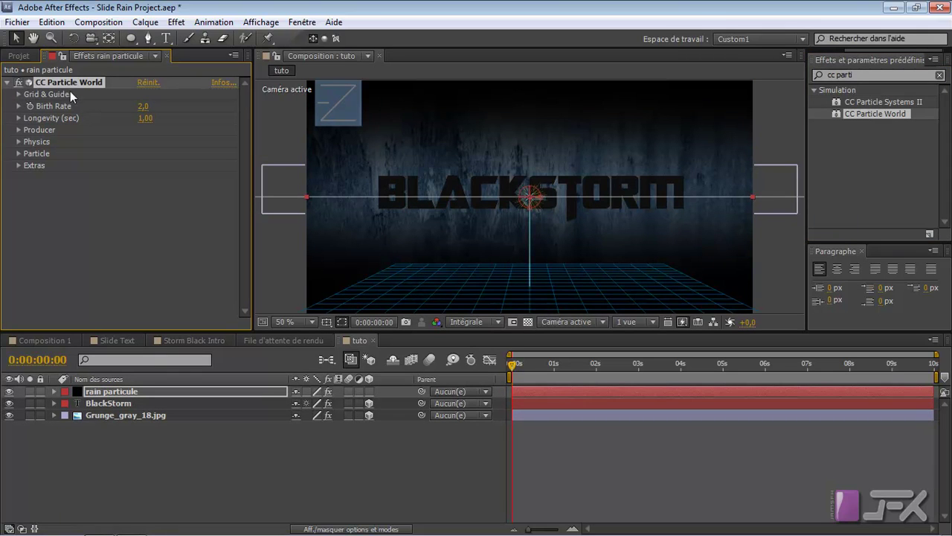
Turn off the Position, Radius, Motion Path, Grid, Horizon and Axis Box guides of CC Particle World.
{"action": "left_click", "coordinate": [18, 94]}
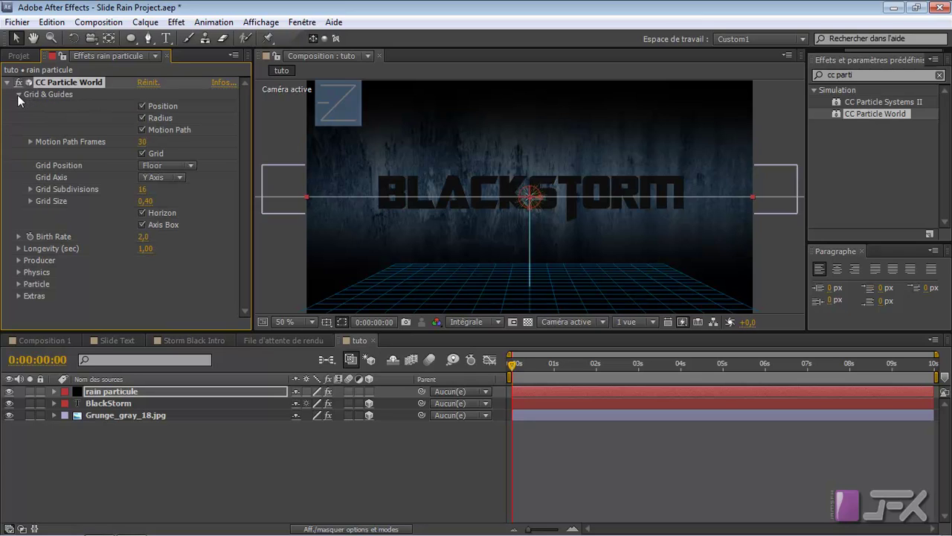
{"action": "left_click", "coordinate": [142, 106]}
{"action": "left_click", "coordinate": [143, 118]}
{"action": "left_click", "coordinate": [142, 131]}
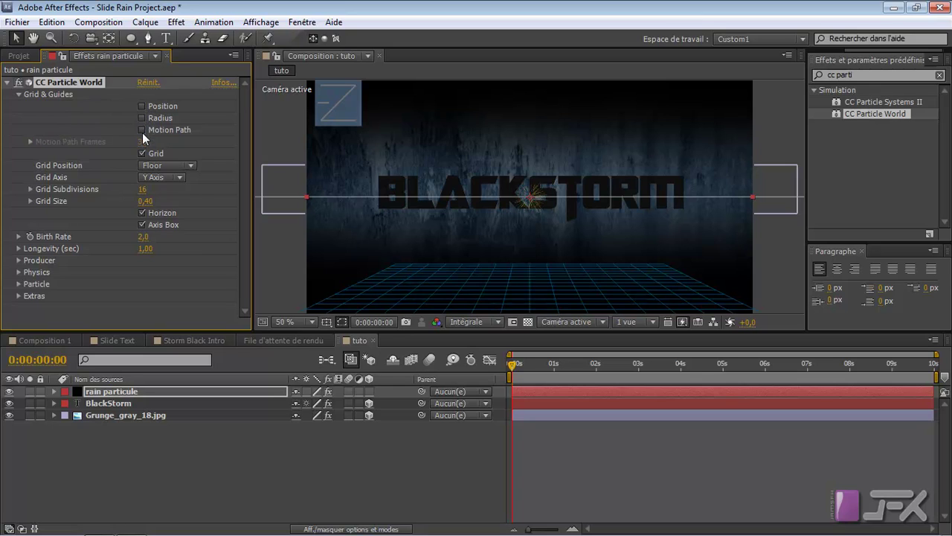
{"action": "left_click", "coordinate": [141, 152]}
{"action": "left_click", "coordinate": [142, 213]}
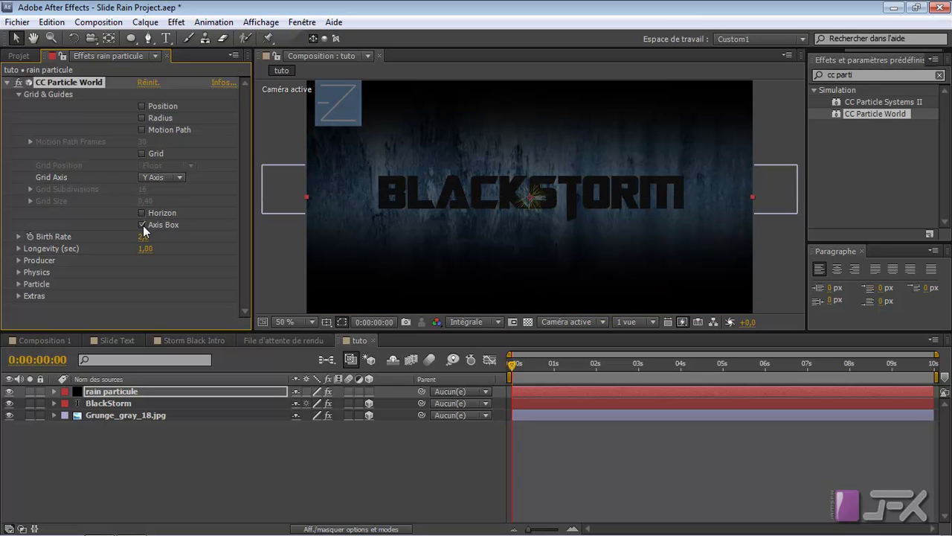
{"action": "left_click", "coordinate": [143, 224]}
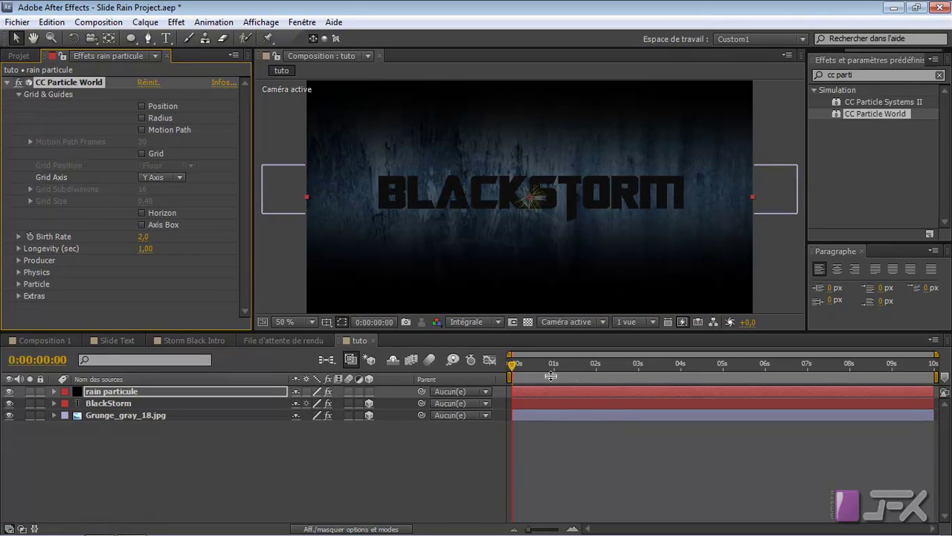
At 0:00:03:02, set the CC Particle World Birth Rate to 0,5 and Longevity to 8 seconds.
{"action": "left_click_drag", "start_coordinate": [533, 369], "coordinate": [642, 371]}
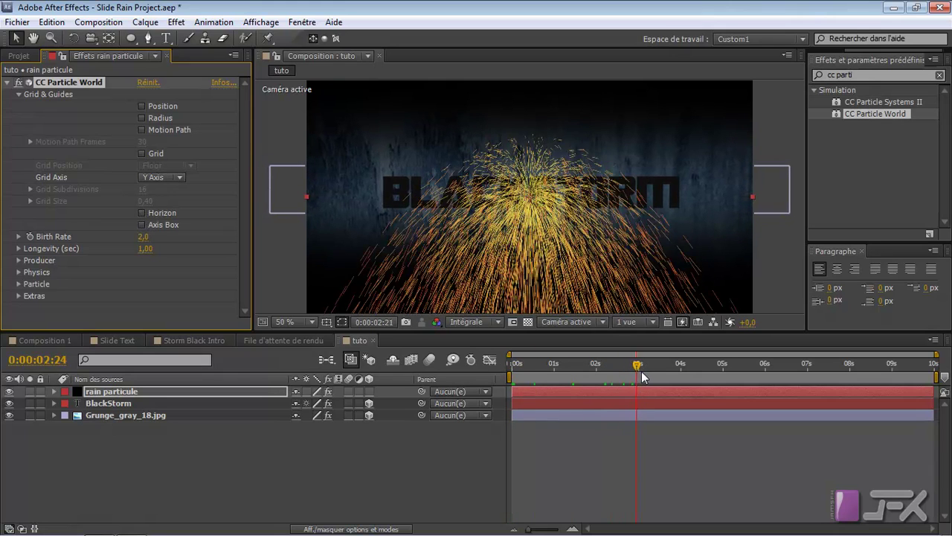
{"action": "left_click", "coordinate": [19, 94]}
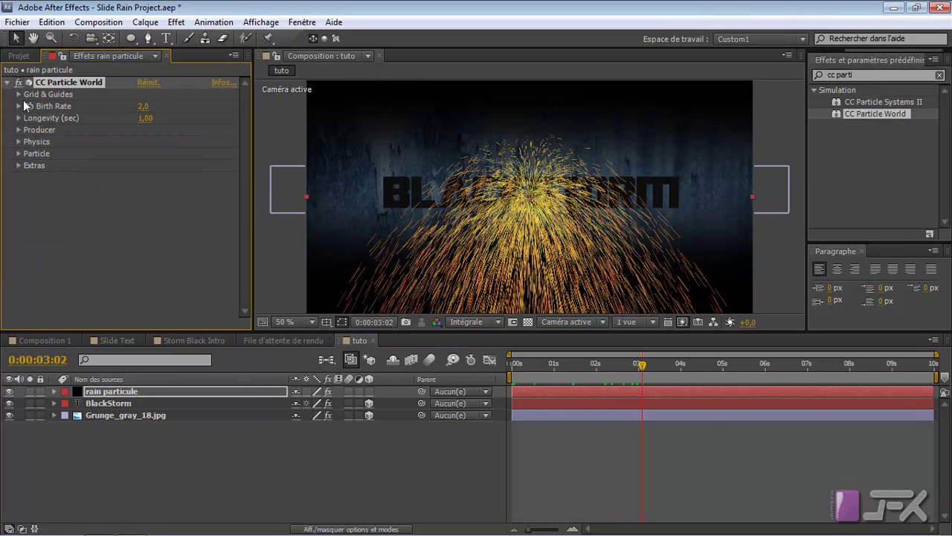
{"action": "left_click", "coordinate": [143, 107]}
{"action": "type", "text": "0.5"}
{"action": "key", "text": "Return"}
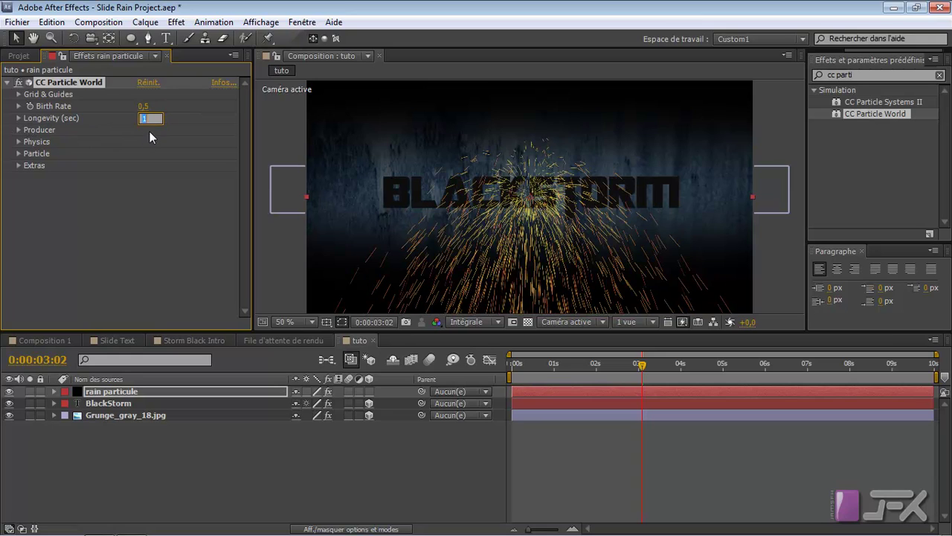
{"action": "type", "text": "8"}
{"action": "key", "text": "Return"}
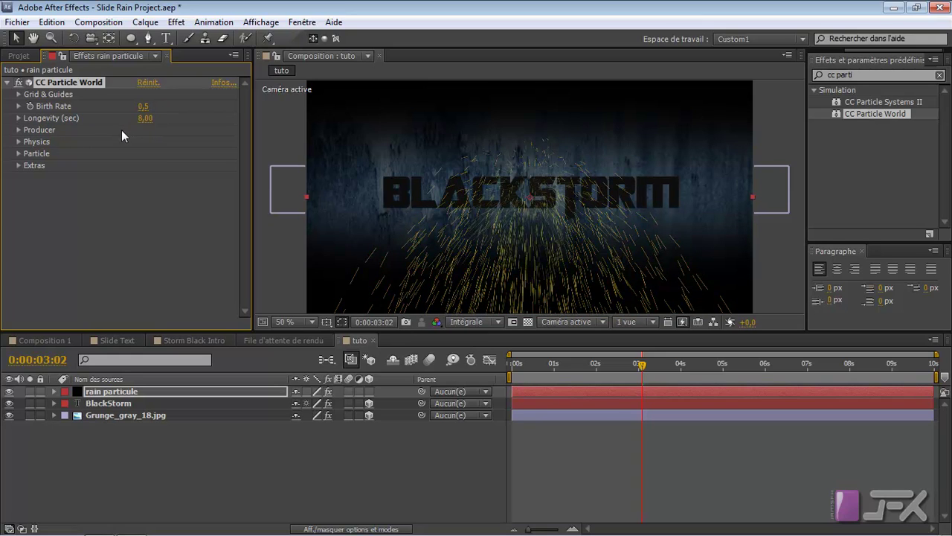
Spread the particle Producer across the frame with Radius X 2,335, Radius Y 1,695 and Radius Z 3,955.
{"action": "left_click", "coordinate": [18, 130]}
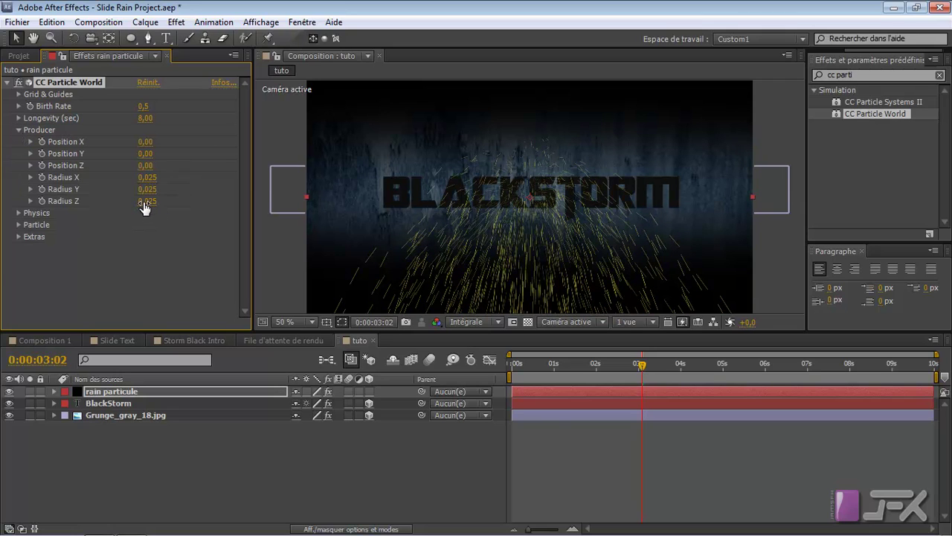
{"action": "left_click_drag", "start_coordinate": [144, 208], "coordinate": [420, 201]}
{"action": "left_click_drag", "start_coordinate": [146, 189], "coordinate": [314, 194]}
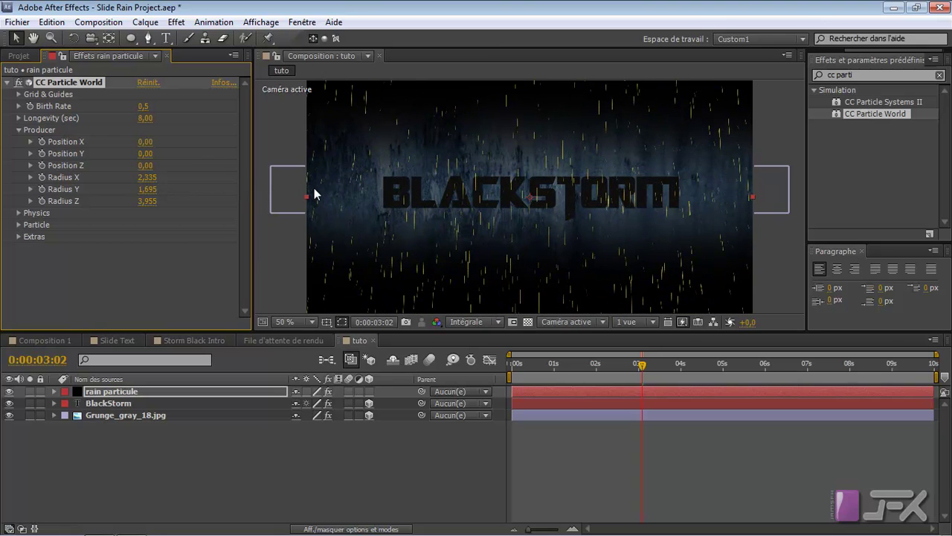
{"action": "left_click", "coordinate": [19, 129]}
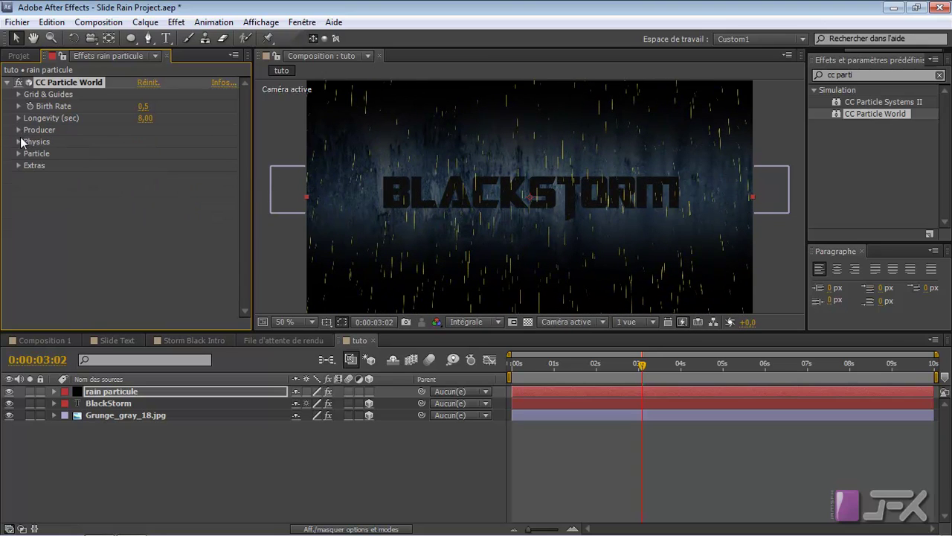
Set the particle Physics animation to Twirl and its Velocity to 0,20.
{"action": "left_click", "coordinate": [19, 141]}
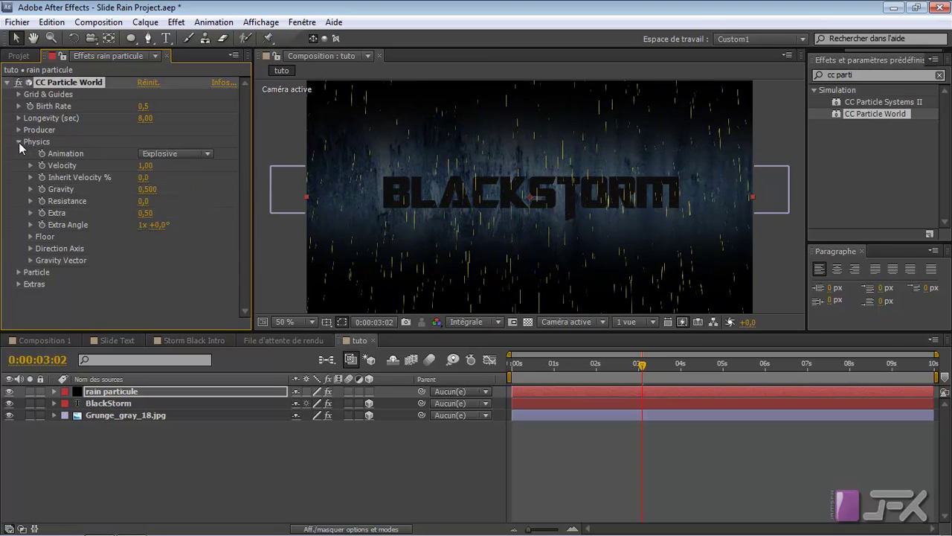
{"action": "left_click", "coordinate": [188, 155]}
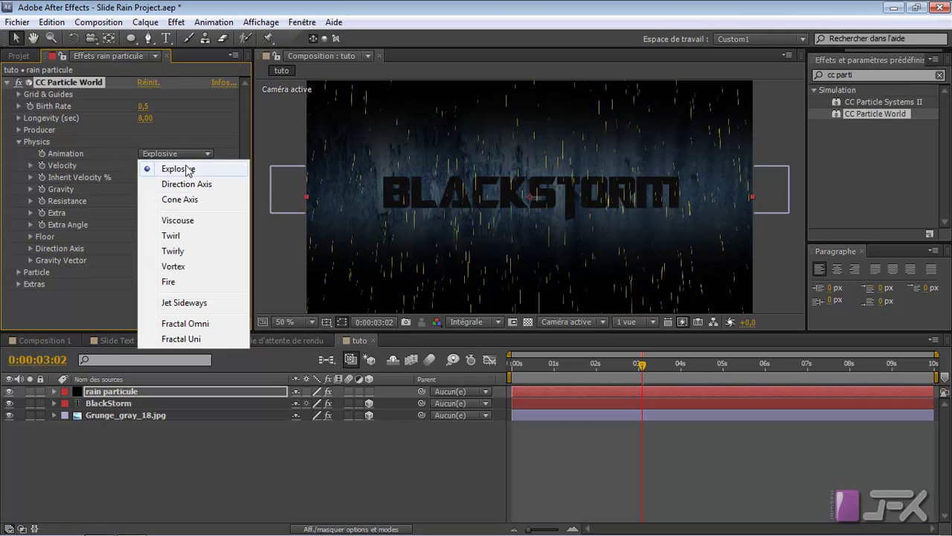
{"action": "left_click", "coordinate": [173, 239]}
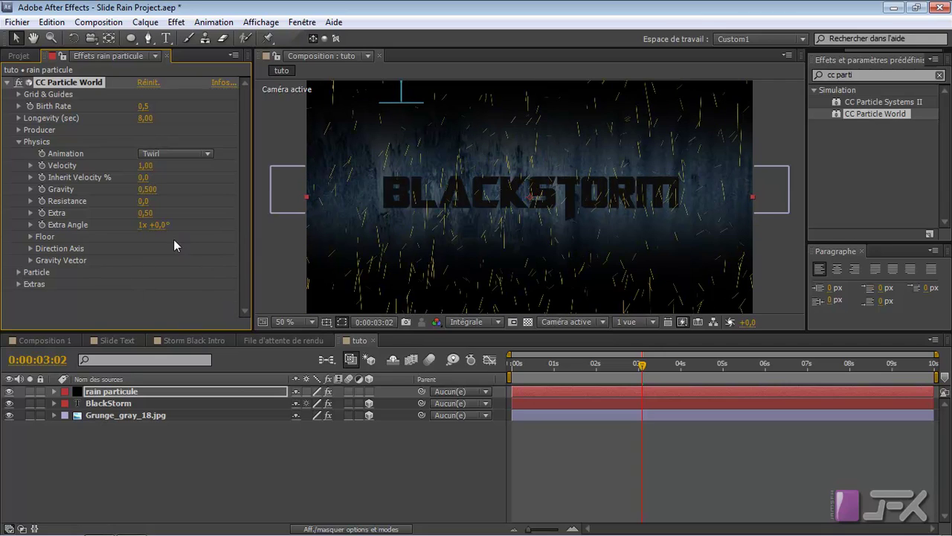
{"action": "left_click", "coordinate": [148, 168]}
{"action": "left_click", "coordinate": [175, 167]}
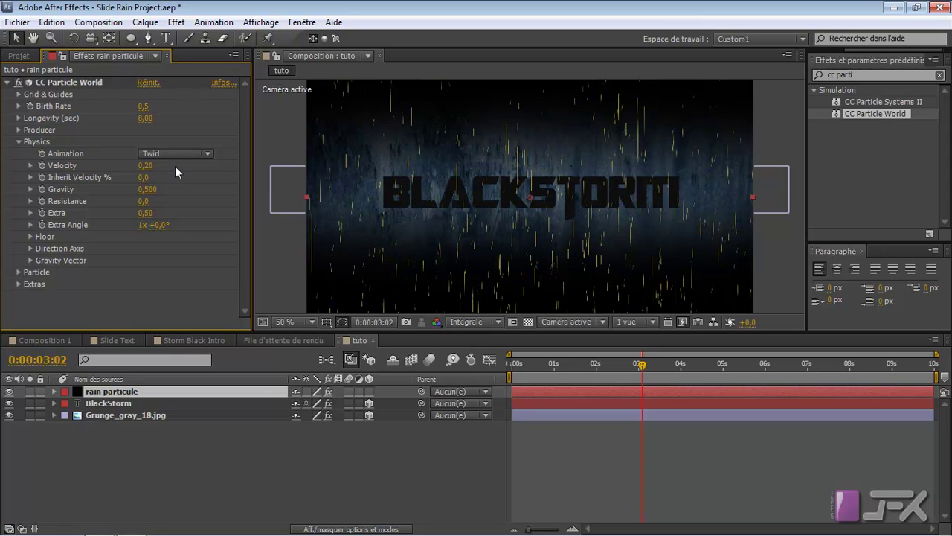
Set the Extra Angle in the particle Physics to 1x +75°.
{"action": "left_click", "coordinate": [159, 225]}
{"action": "type", "text": "75"}
{"action": "key", "text": "Return"}
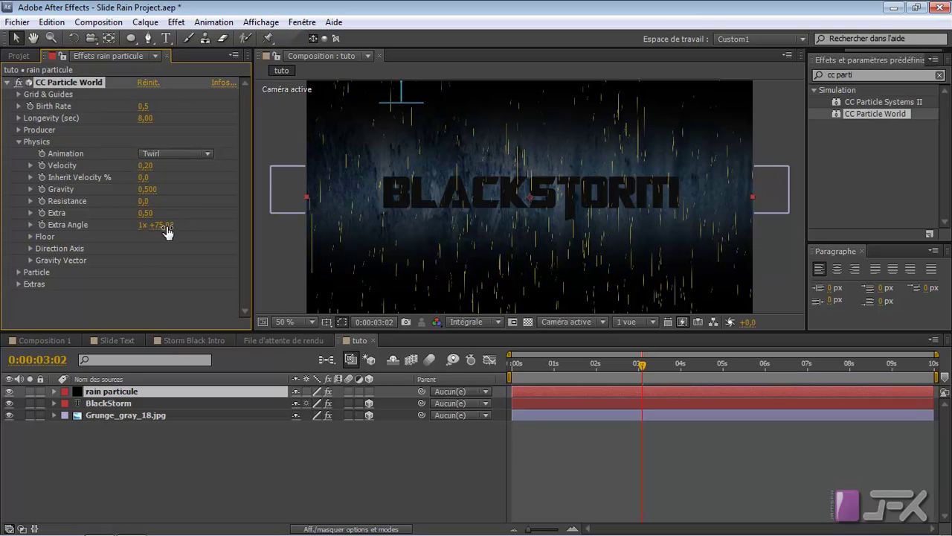
Try the Above Floor particle visibility in the Physics Floor settings and preview the rain along the timeline.
{"action": "left_click", "coordinate": [31, 237]}
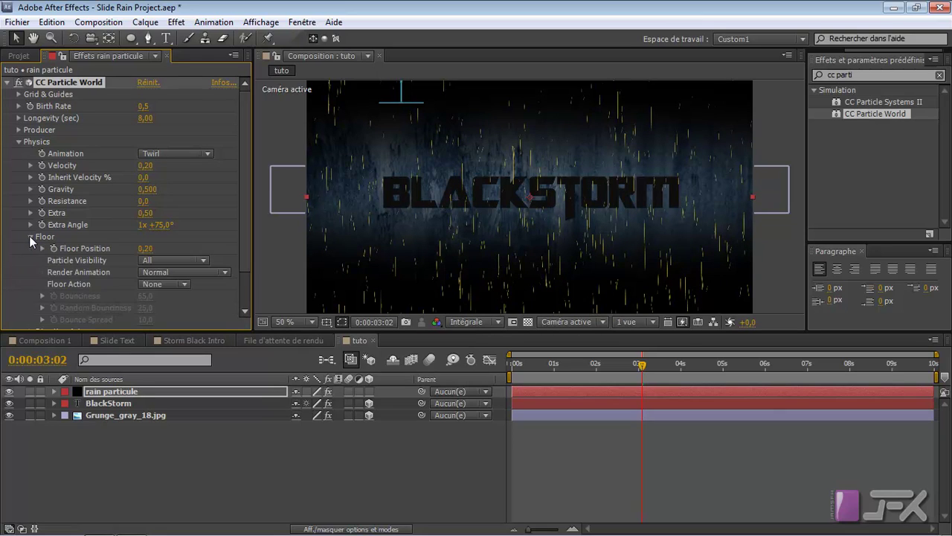
{"action": "left_click", "coordinate": [179, 261]}
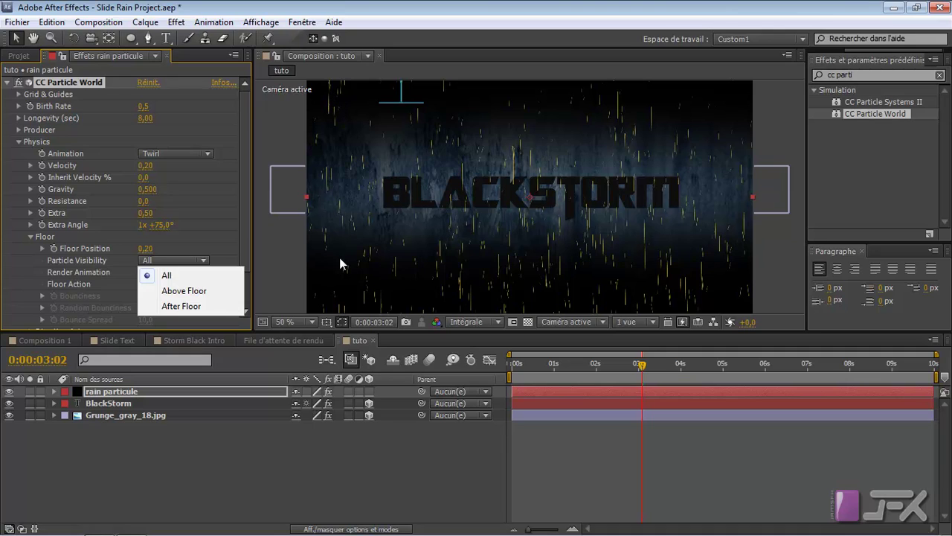
{"action": "left_click", "coordinate": [183, 291]}
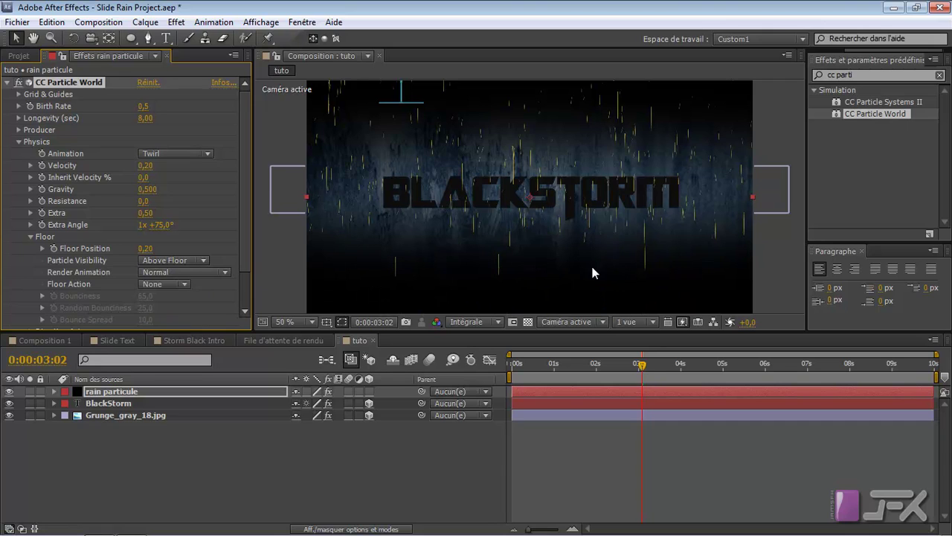
{"action": "left_click_drag", "start_coordinate": [642, 365], "coordinate": [762, 365]}
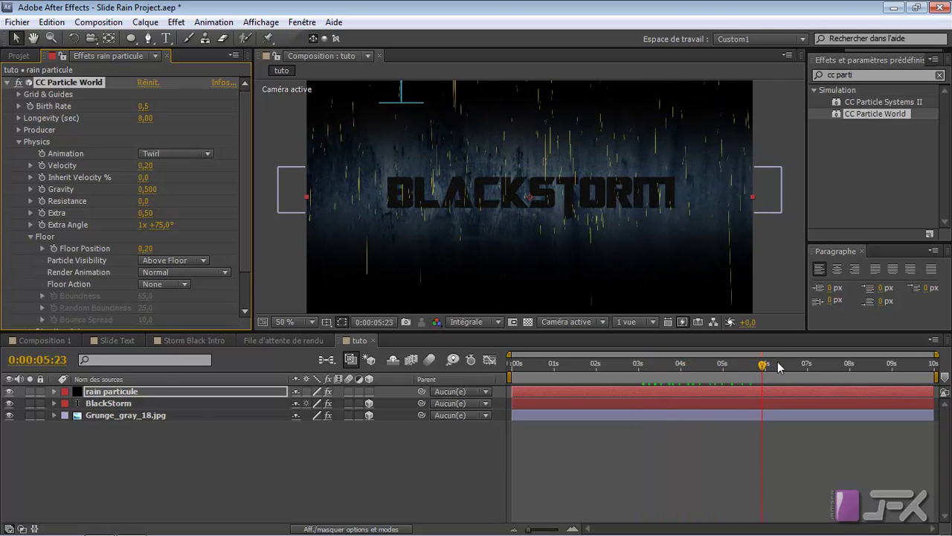
{"action": "left_click_drag", "start_coordinate": [674, 366], "coordinate": [685, 367]}
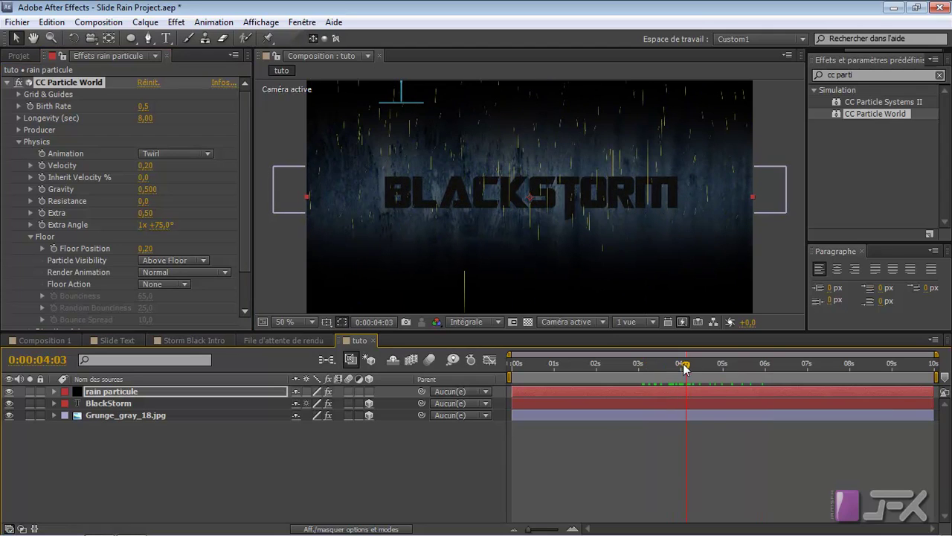
Try the After Floor particle visibility on the rain and restore the visibility to All.
{"action": "left_click", "coordinate": [172, 262]}
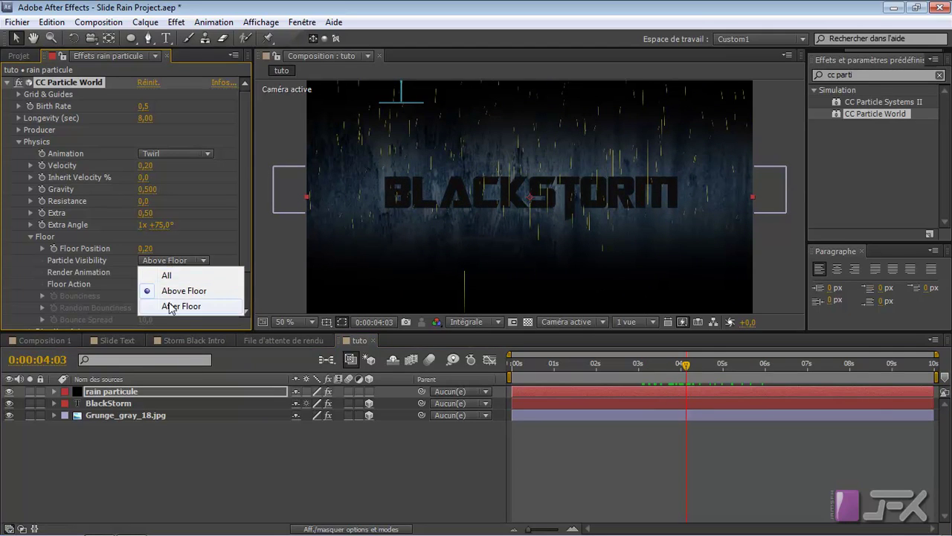
{"action": "left_click", "coordinate": [167, 308]}
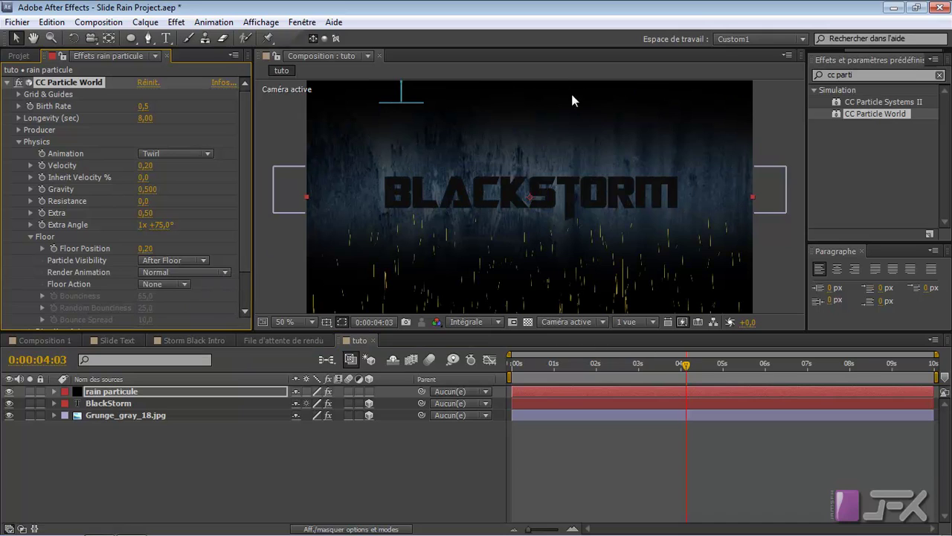
{"action": "left_click_drag", "start_coordinate": [686, 366], "coordinate": [719, 370]}
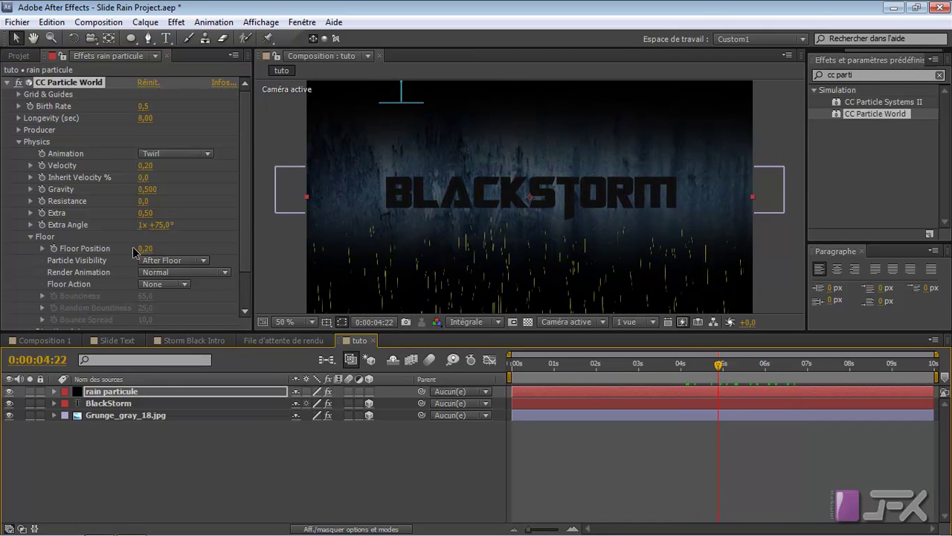
{"action": "left_click", "coordinate": [151, 268]}
{"action": "left_click", "coordinate": [160, 271]}
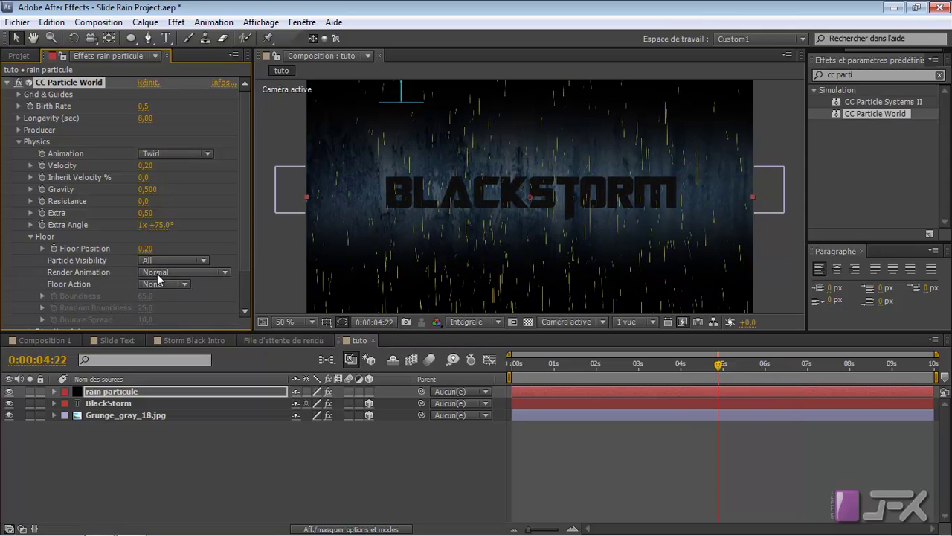
{"action": "left_click", "coordinate": [30, 235]}
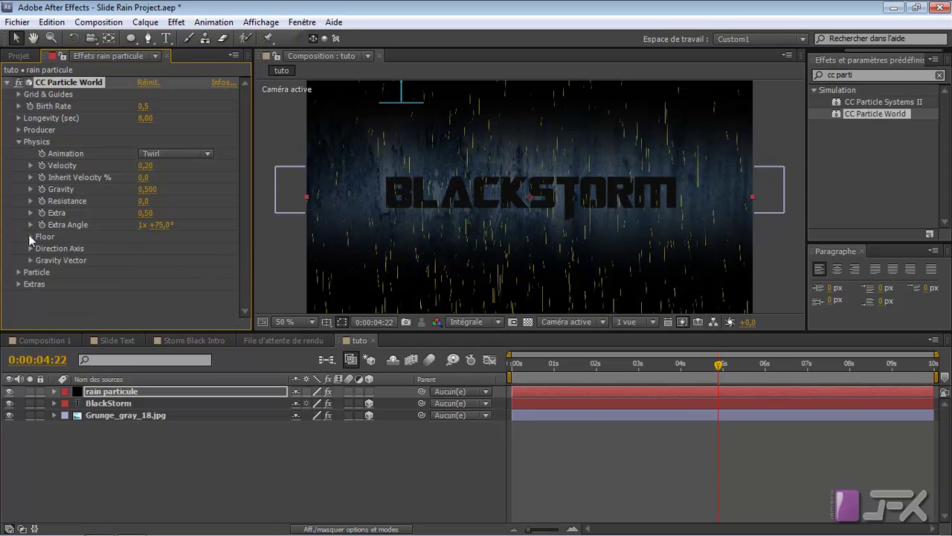
Keep the Line particle type and set the particle Max Opacity to 50%.
{"action": "left_click", "coordinate": [19, 272]}
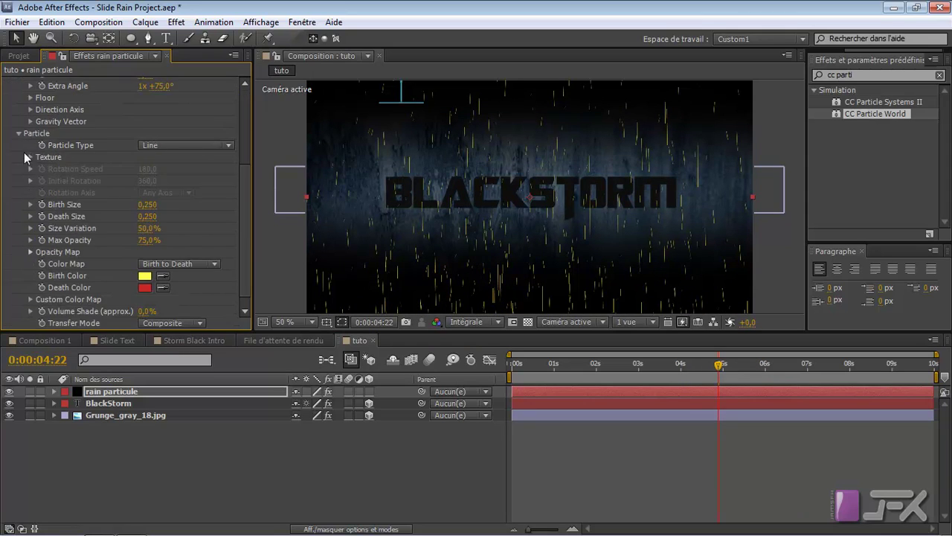
{"action": "scroll", "coordinate": [33, 126], "scroll_direction": "up", "scroll_amount": 4}
{"action": "left_click", "coordinate": [18, 128]}
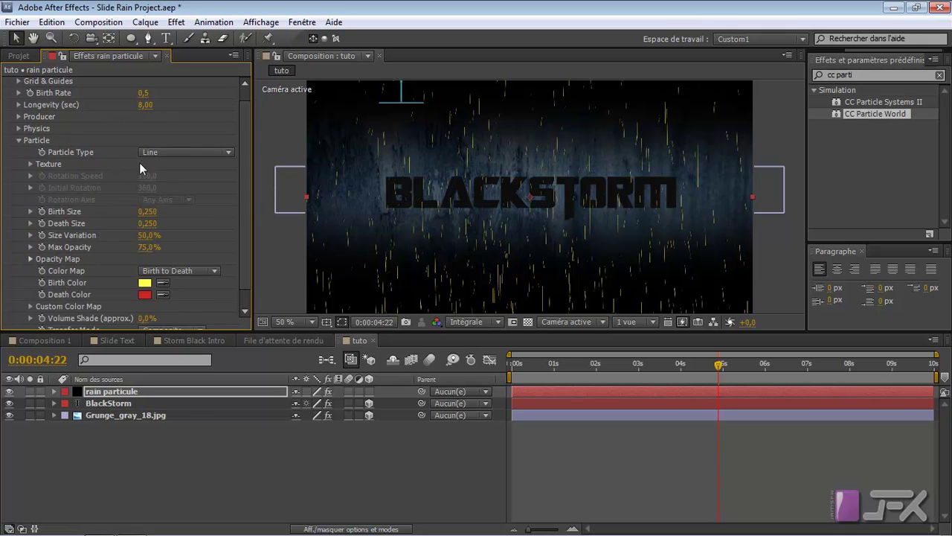
{"action": "left_click", "coordinate": [172, 152]}
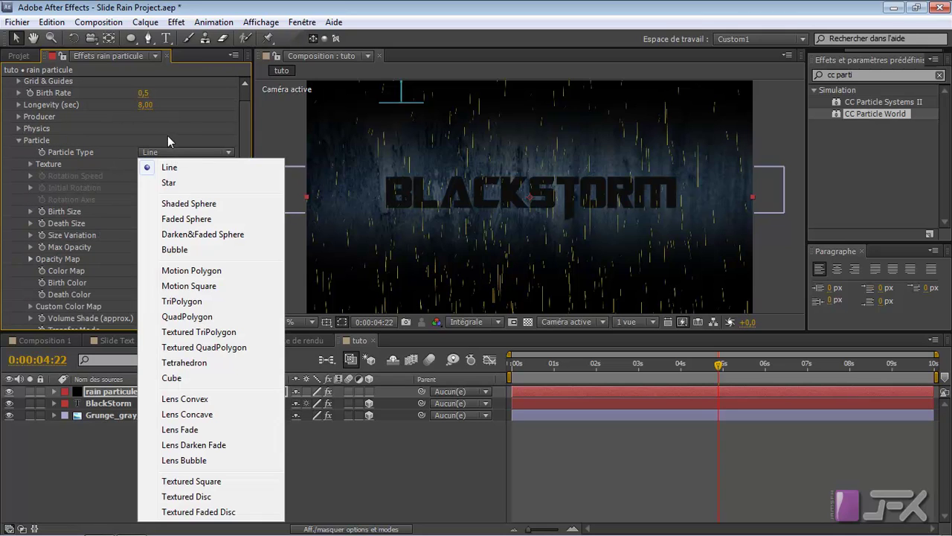
{"action": "left_click", "coordinate": [35, 176]}
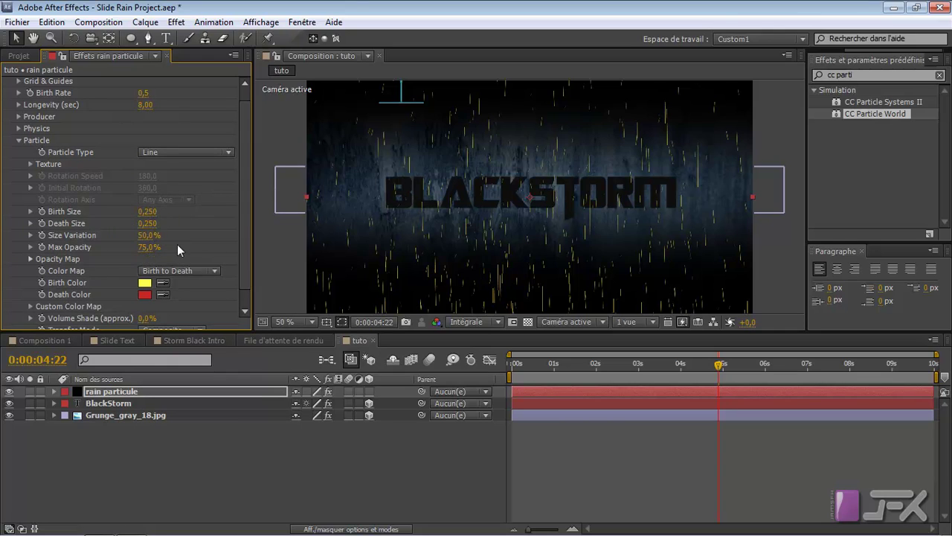
{"action": "left_click", "coordinate": [149, 247]}
{"action": "type", "text": "50"}
{"action": "key", "text": "Return"}
Set the particle Birth Color to grey 4D4D4D and the Death Color to dark grey 232323.
{"action": "scroll", "coordinate": [231, 241], "scroll_direction": "down", "scroll_amount": 1}
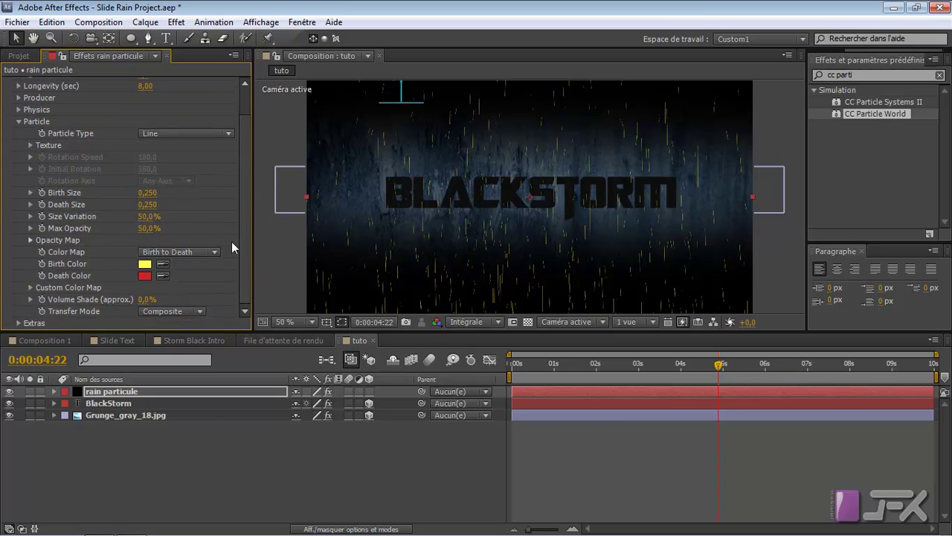
{"action": "left_click", "coordinate": [145, 263]}
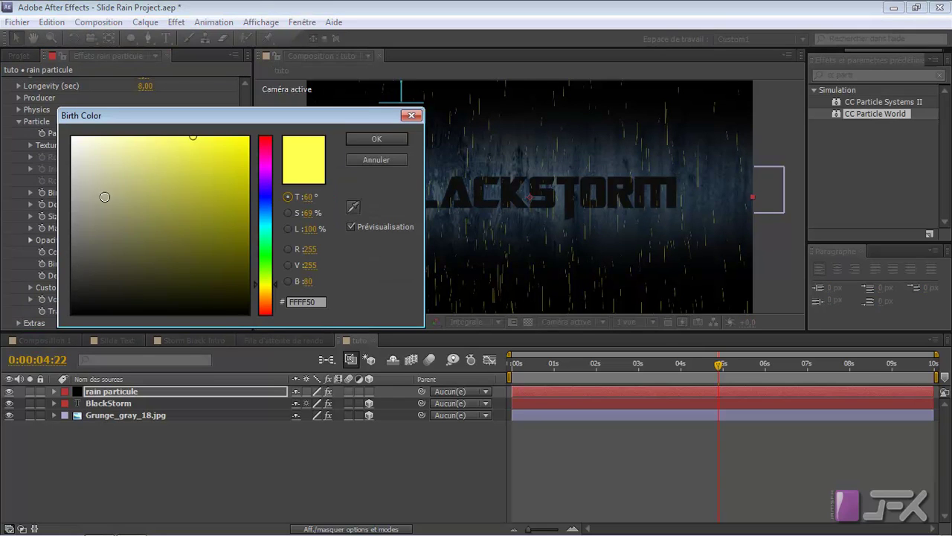
{"action": "left_click", "coordinate": [72, 261]}
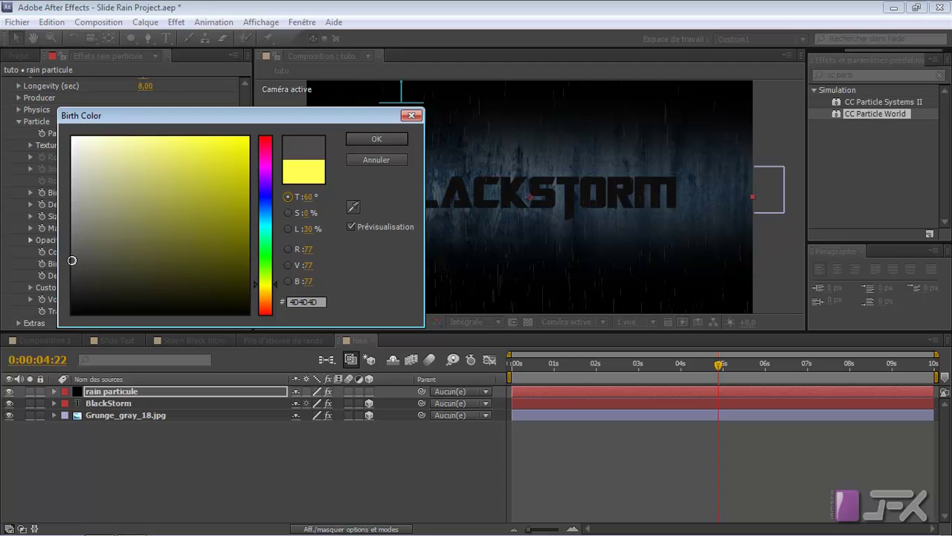
{"action": "left_click", "coordinate": [376, 138]}
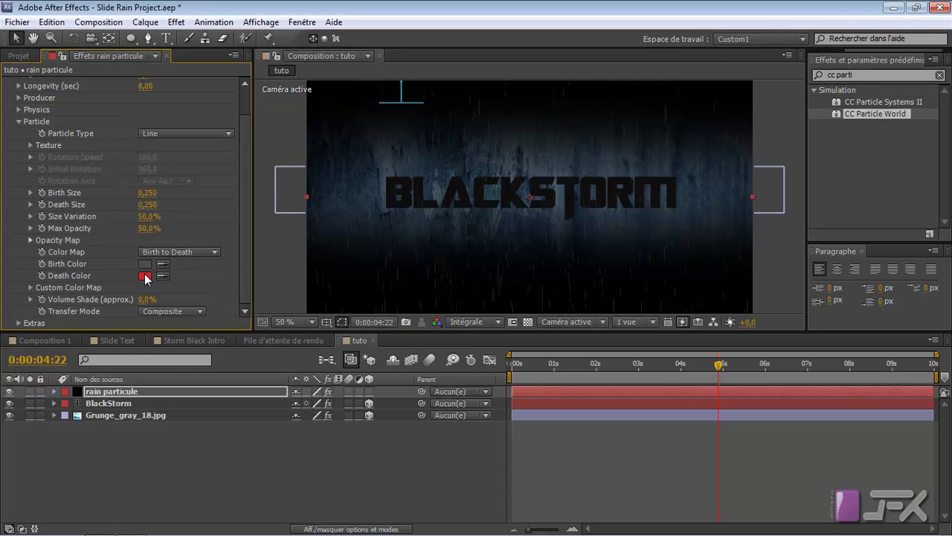
{"action": "left_click_drag", "start_coordinate": [80, 265], "coordinate": [72, 290]}
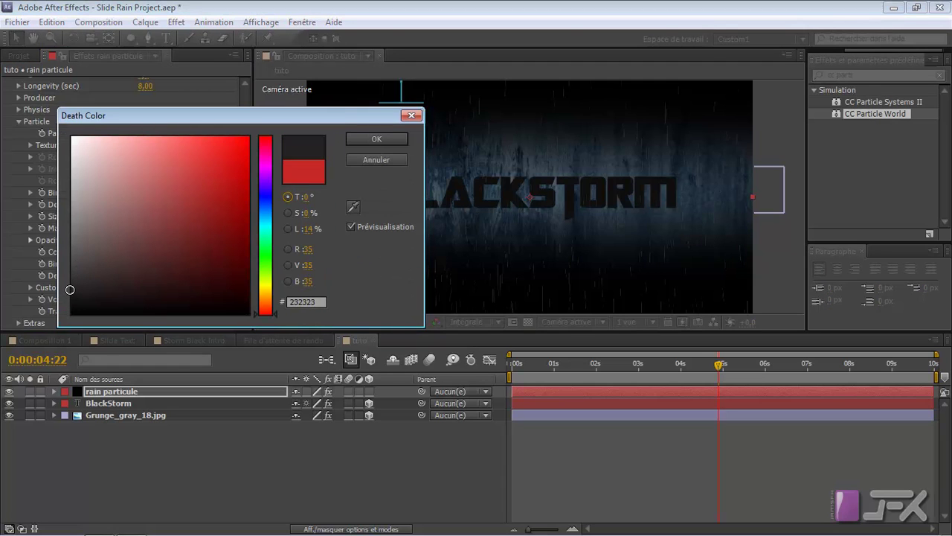
{"action": "left_click", "coordinate": [354, 144]}
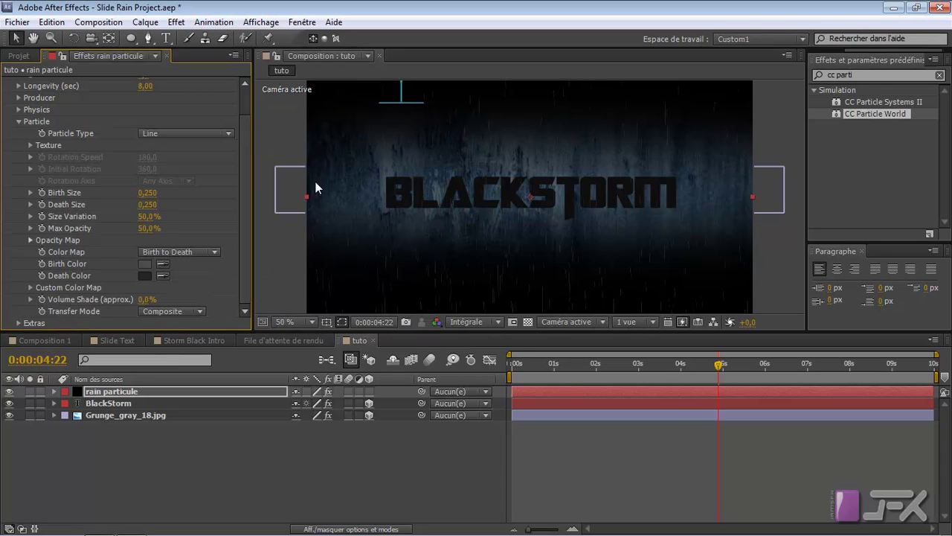
Preview the grey rain up to 0:00:06:09 and return to the start of the composition.
{"action": "left_click_drag", "start_coordinate": [719, 366], "coordinate": [779, 366]}
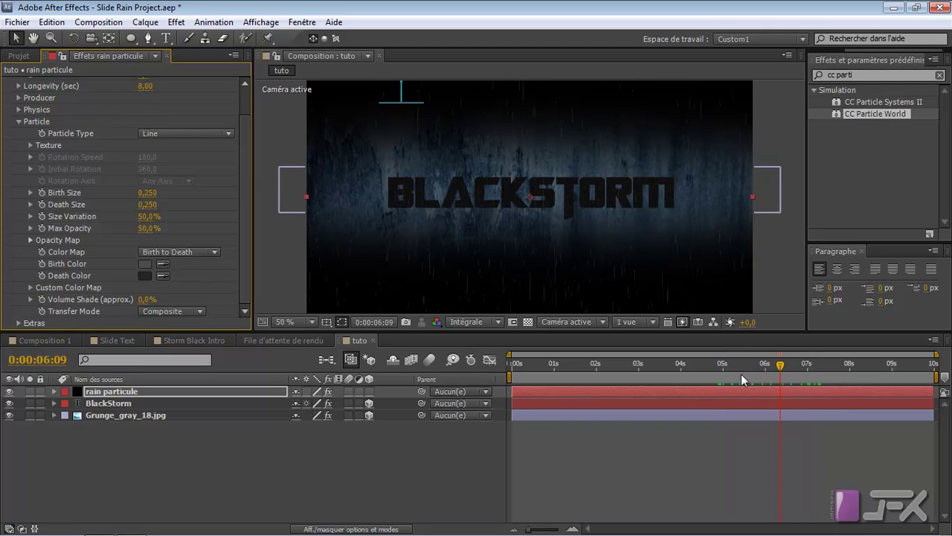
{"action": "key", "text": "Home"}
{"action": "left_click_drag", "start_coordinate": [243, 199], "coordinate": [242, 102]}
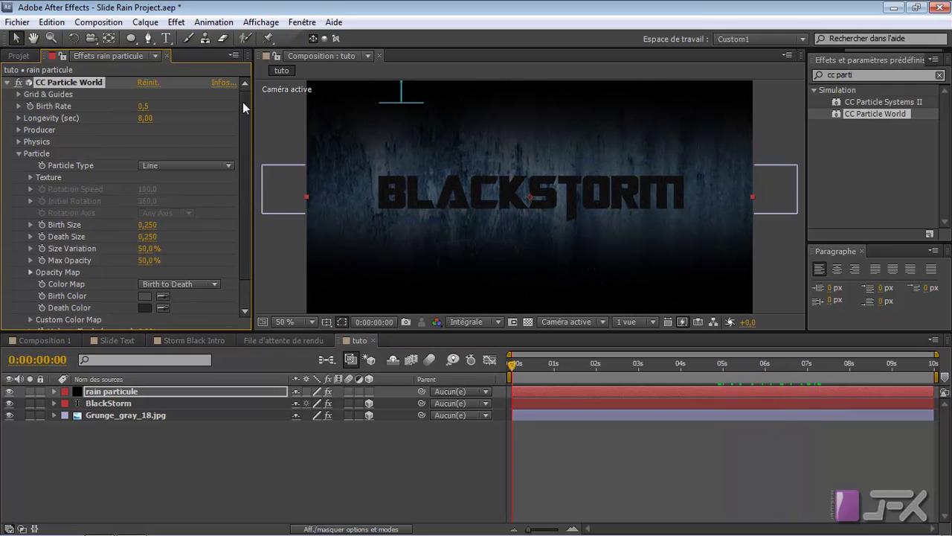
{"action": "left_click", "coordinate": [19, 154]}
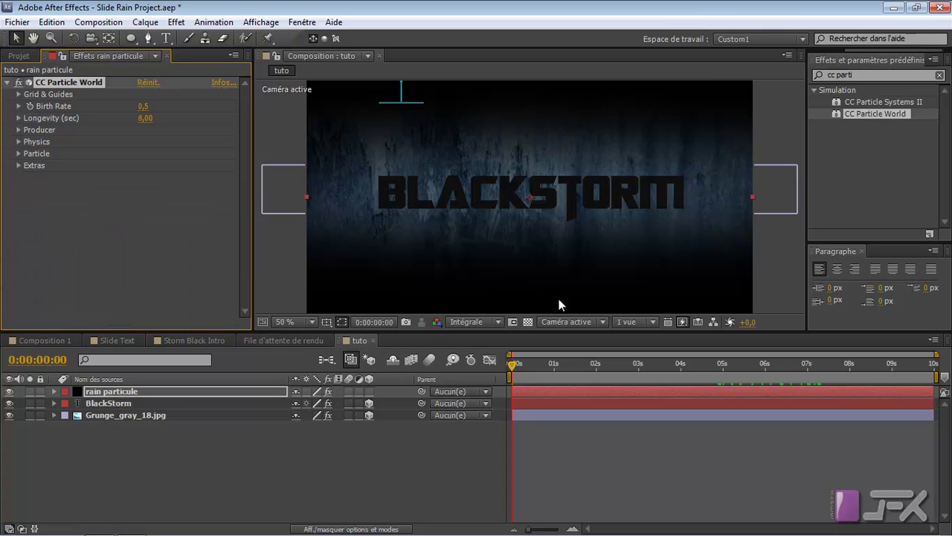
Shift the rain particule layer to begin before the composition start, extend its end to the composition's end and preview the rain.
{"action": "left_click_drag", "start_coordinate": [525, 364], "coordinate": [549, 392]}
{"action": "left_click", "coordinate": [534, 391]}
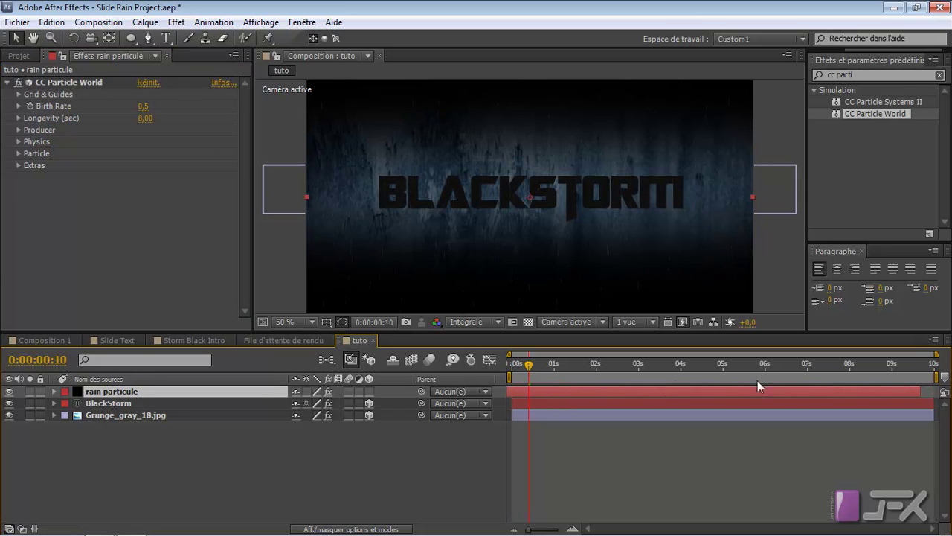
{"action": "left_click_drag", "start_coordinate": [921, 392], "coordinate": [937, 391]}
{"action": "left_click_drag", "start_coordinate": [515, 368], "coordinate": [777, 363]}
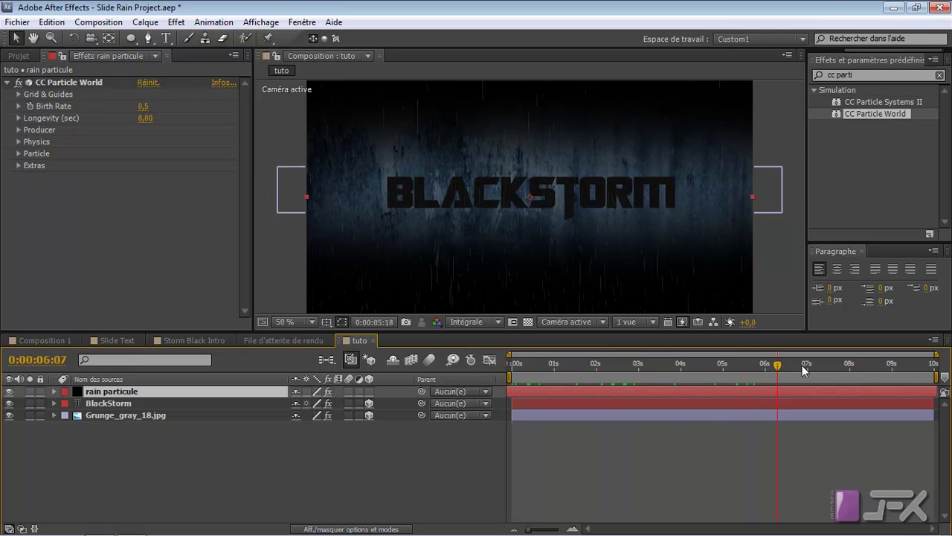
{"action": "left_click_drag", "start_coordinate": [587, 369], "coordinate": [616, 374]}
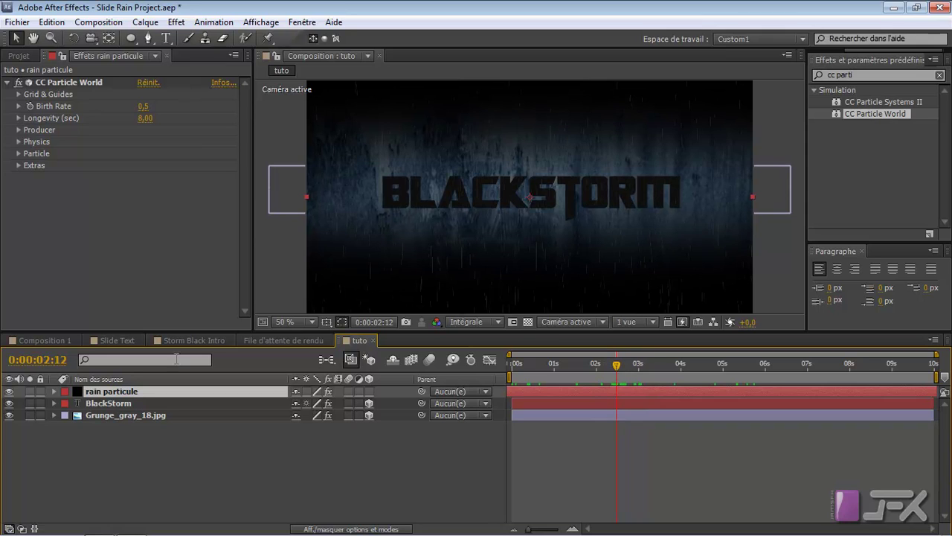
Create a white (FFFFFF) composition-sized solid named orage.
{"action": "left_click", "coordinate": [113, 447]}
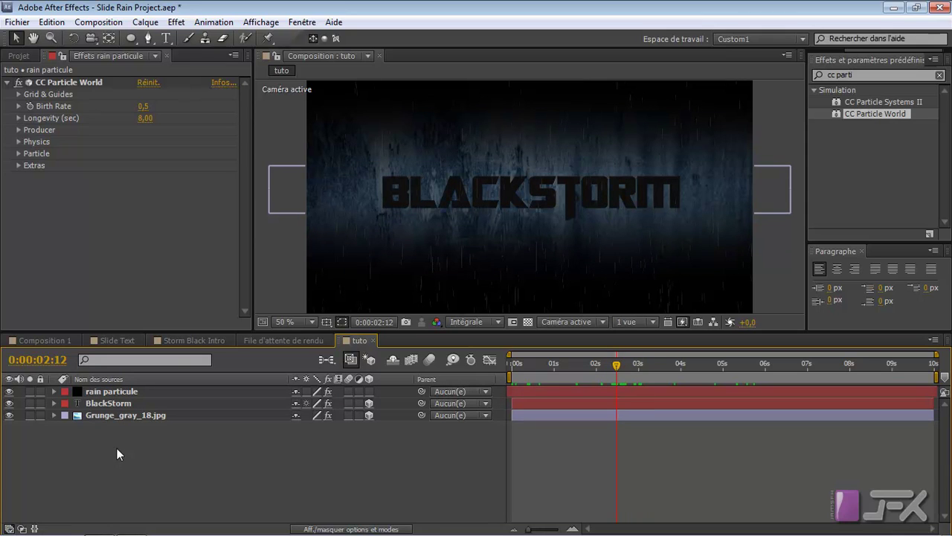
{"action": "key", "text": "ctrl+y"}
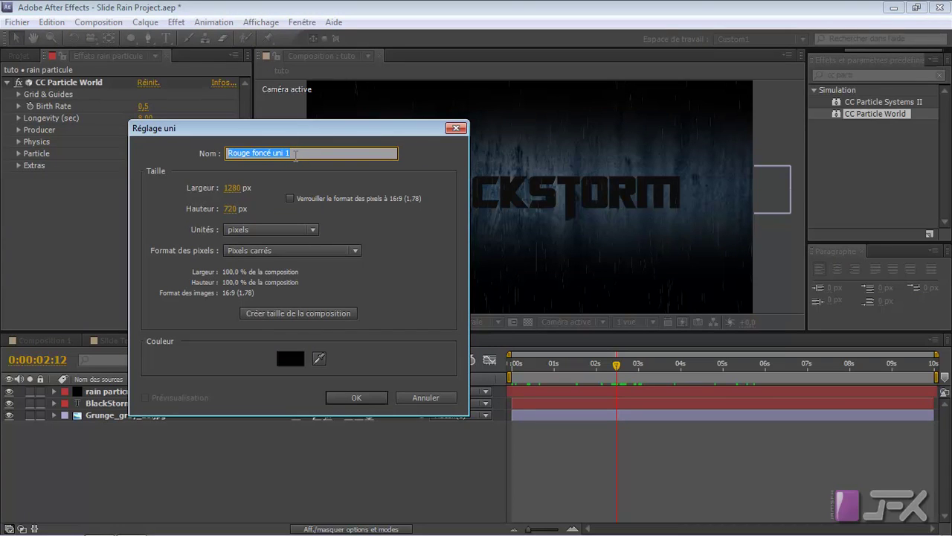
{"action": "type", "text": "orage"}
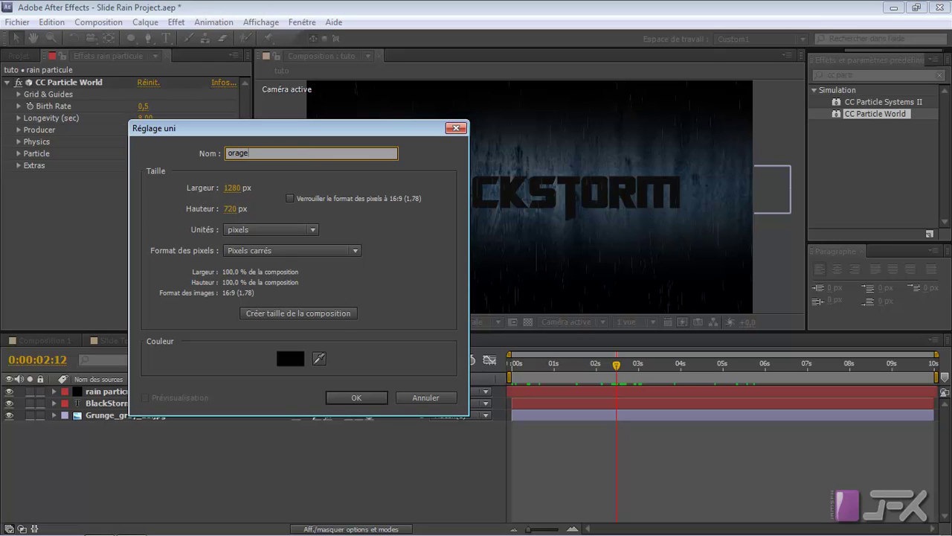
{"action": "left_click", "coordinate": [289, 311]}
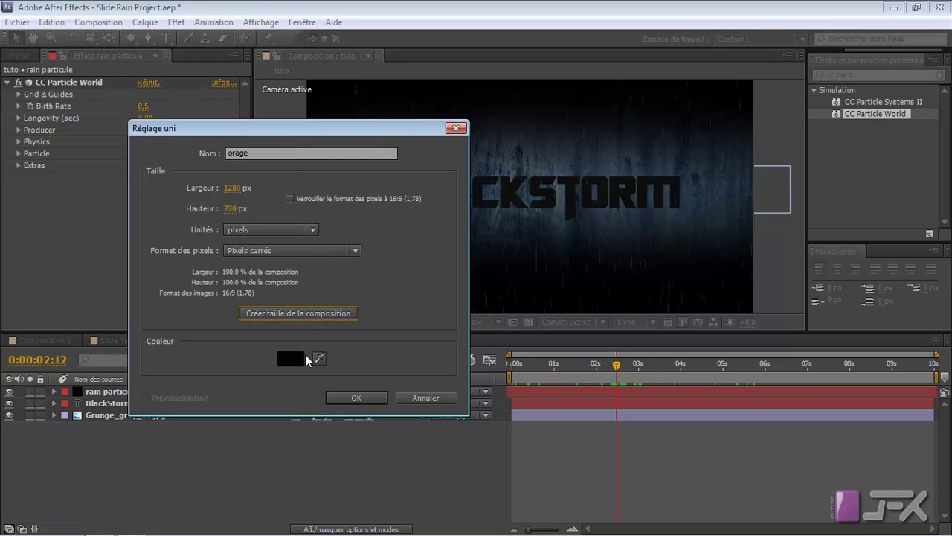
{"action": "left_click", "coordinate": [294, 360]}
{"action": "left_click_drag", "start_coordinate": [134, 226], "coordinate": [63, 92]}
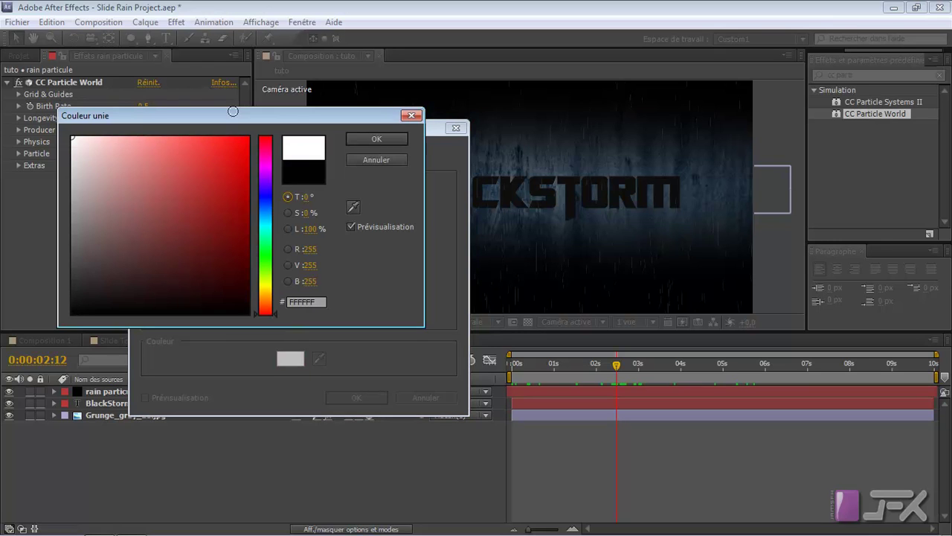
{"action": "left_click", "coordinate": [389, 139]}
{"action": "left_click", "coordinate": [359, 398]}
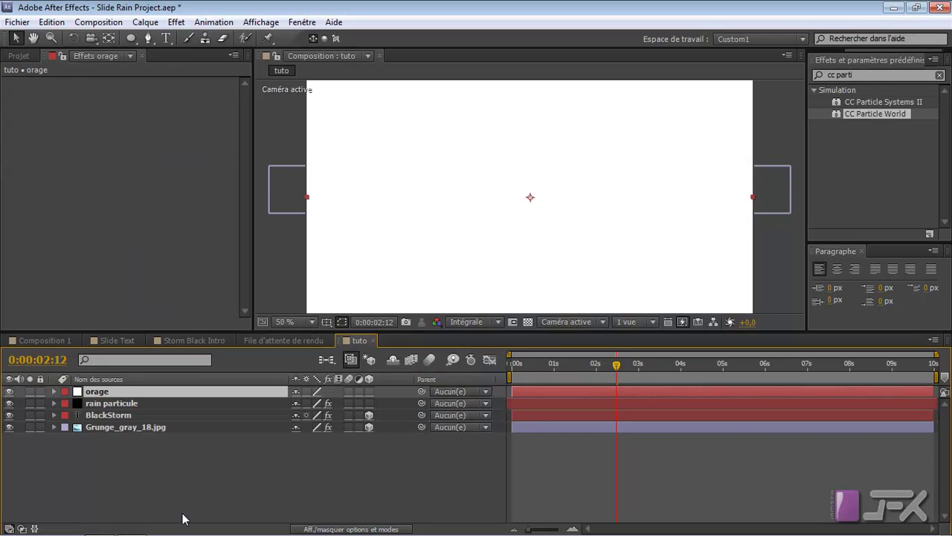
Add an opacity keyframe of 0% to the orage layer at 0:00:02:12.
{"action": "key", "text": "t"}
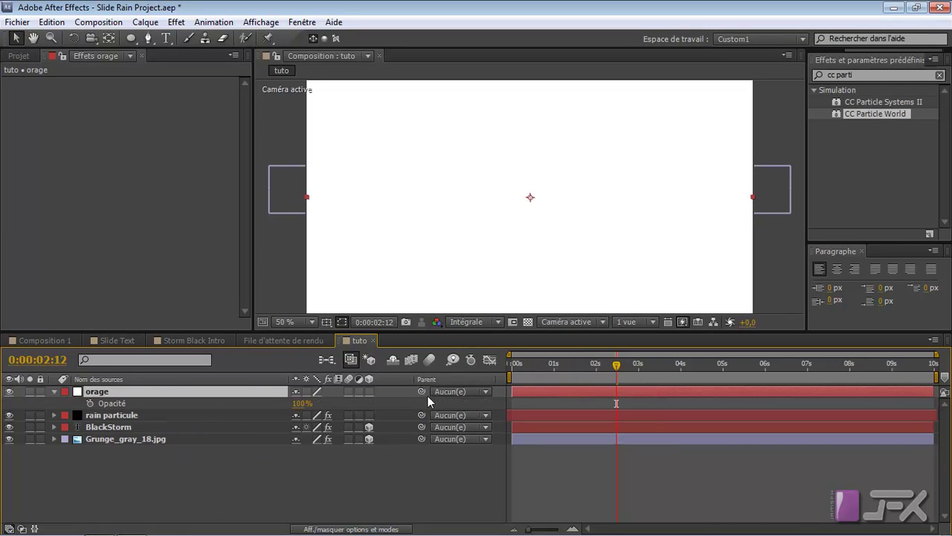
{"action": "left_click", "coordinate": [90, 403]}
{"action": "left_click", "coordinate": [311, 403]}
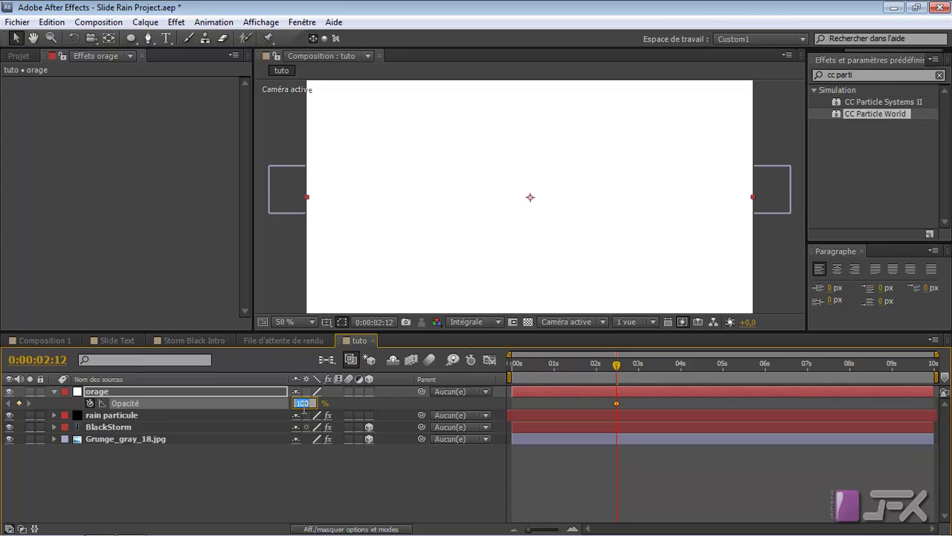
{"action": "type", "text": "0"}
{"action": "key", "text": "Return"}
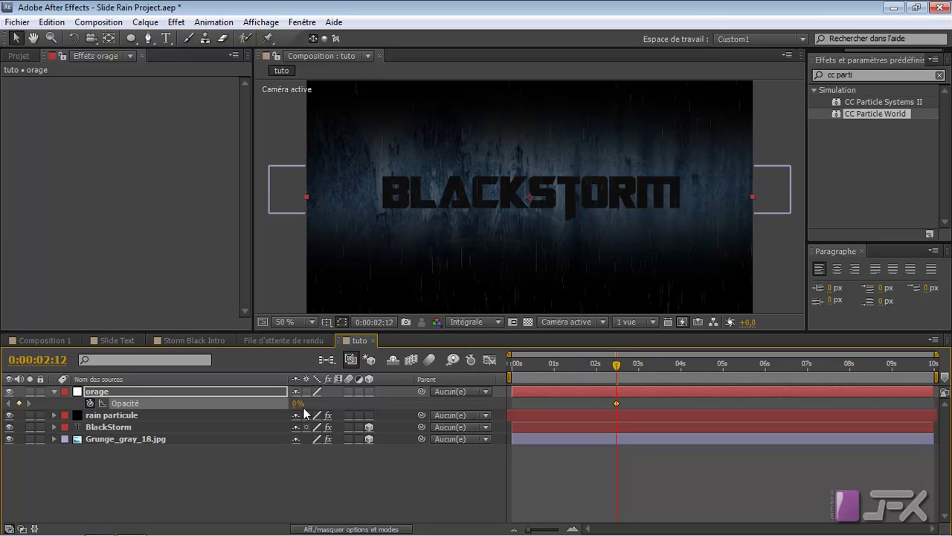
Add orage opacity keyframes of 100% at 0:00:02:13 and 0% one frame further, then select the flash's keyframes.
{"action": "key", "text": "Page_Down"}
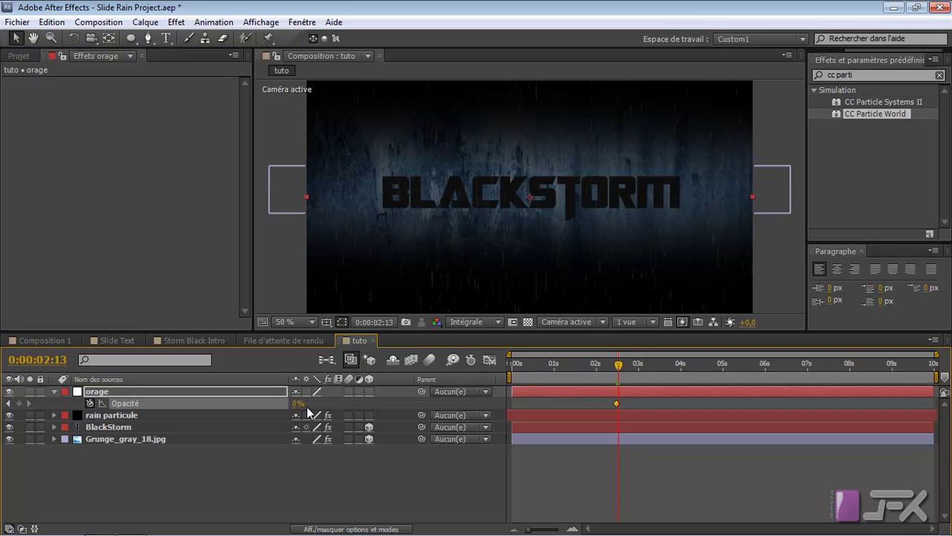
{"action": "left_click", "coordinate": [298, 403]}
{"action": "type", "text": "100"}
{"action": "key", "text": "Return"}
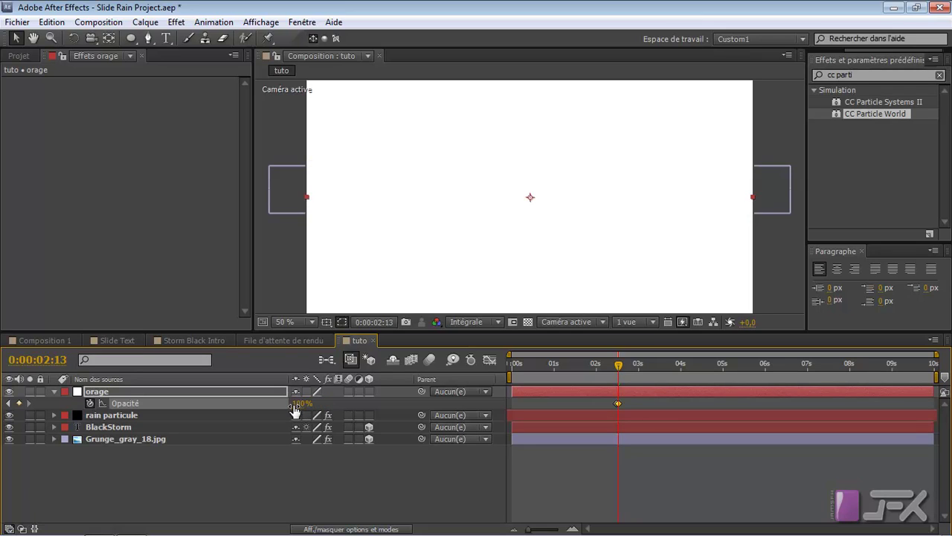
{"action": "key", "text": "Page_Down"}
{"action": "left_click", "coordinate": [298, 403]}
{"action": "type", "text": "0"}
{"action": "key", "text": "Return"}
{"action": "left_click_drag", "start_coordinate": [622, 364], "coordinate": [622, 369]}
{"action": "left_click_drag", "start_coordinate": [635, 400], "coordinate": [608, 406]}
Create a second flash on the orage layer with opacity keyframes of 0% at 0:00:04:06, 100% at 0:00:04:07 and 0% at 0:00:04:08.
{"action": "left_click_drag", "start_coordinate": [619, 365], "coordinate": [691, 364]}
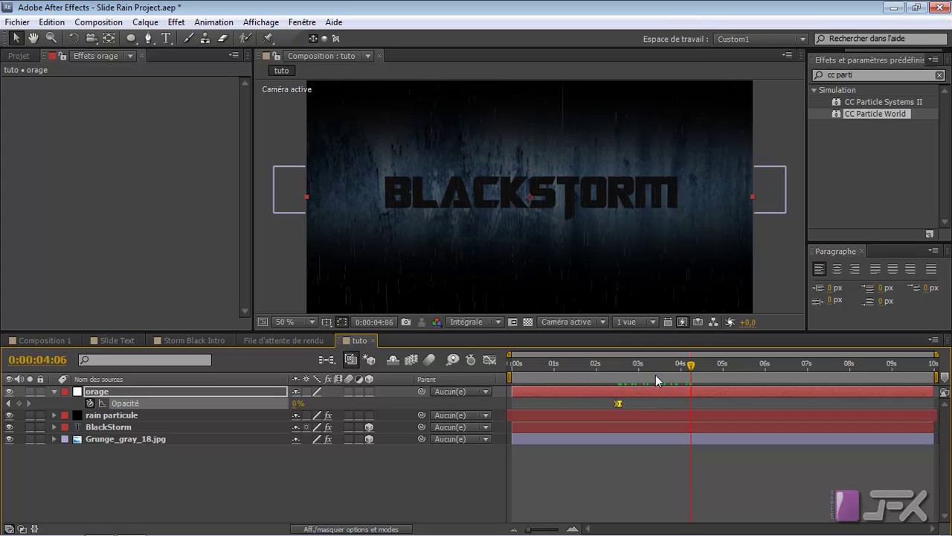
{"action": "left_click", "coordinate": [21, 403]}
{"action": "key", "text": "Page_Down"}
{"action": "left_click", "coordinate": [295, 403]}
{"action": "type", "text": "100"}
{"action": "key", "text": "Return"}
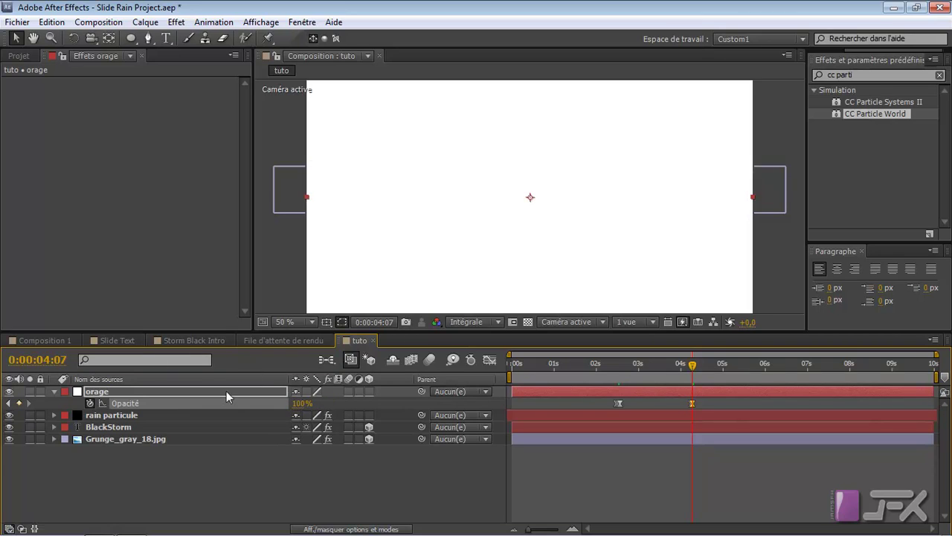
{"action": "key", "text": "Page_Down"}
{"action": "left_click", "coordinate": [298, 403]}
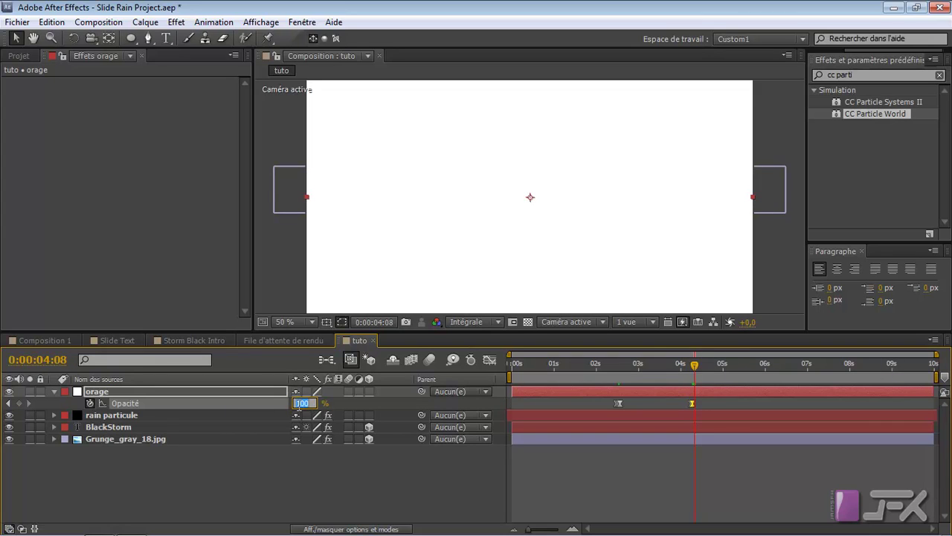
{"action": "type", "text": "0"}
{"action": "key", "text": "Return"}
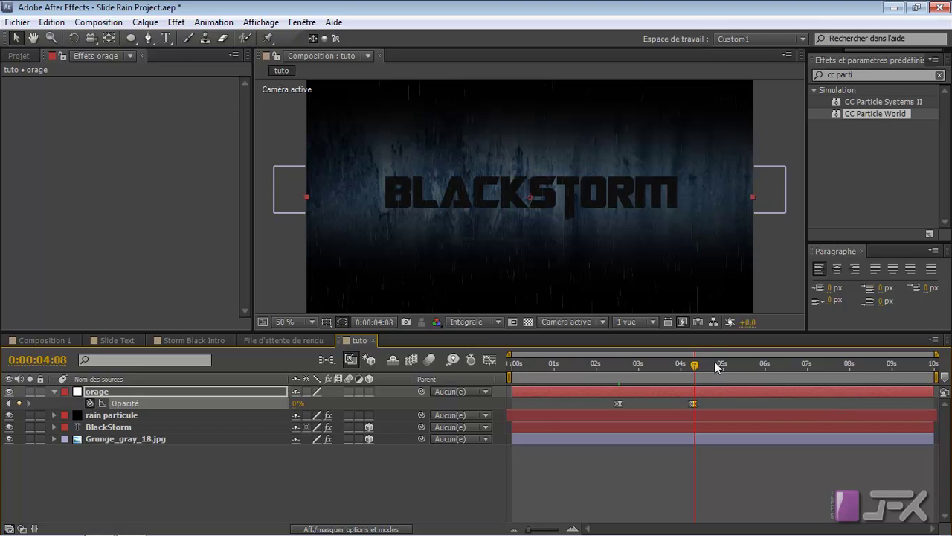
Scrub through both lightning flashes to check them, and collapse the orage layer's properties.
{"action": "left_click_drag", "start_coordinate": [695, 364], "coordinate": [634, 376]}
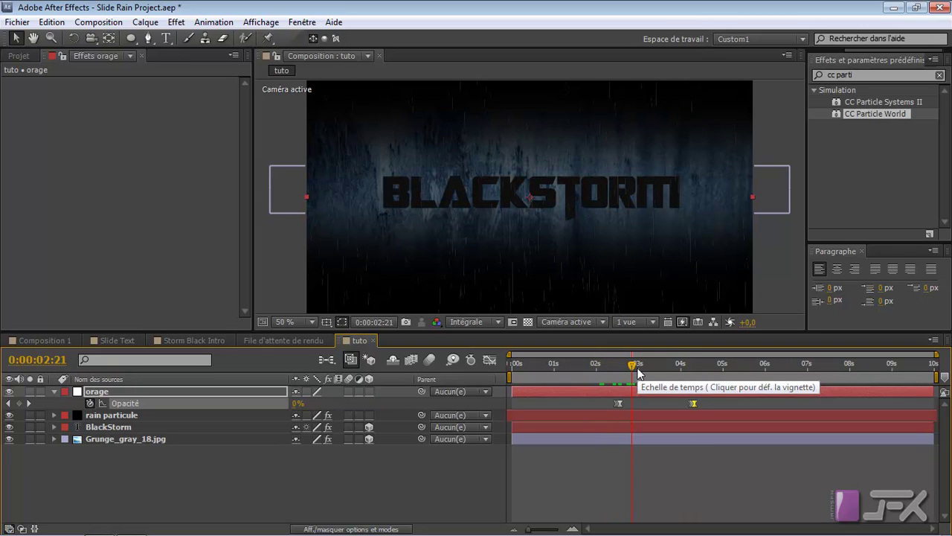
{"action": "left_click_drag", "start_coordinate": [633, 365], "coordinate": [703, 374]}
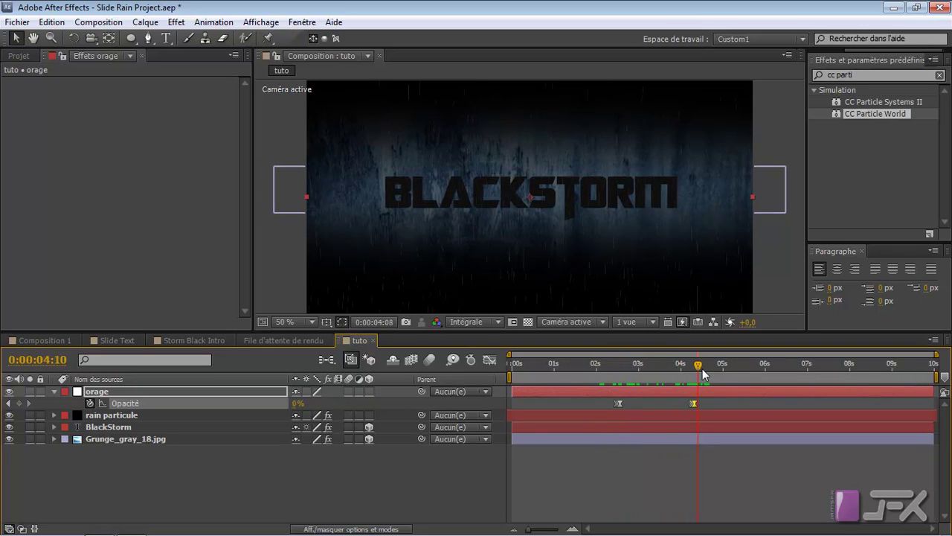
{"action": "left_click", "coordinate": [53, 392]}
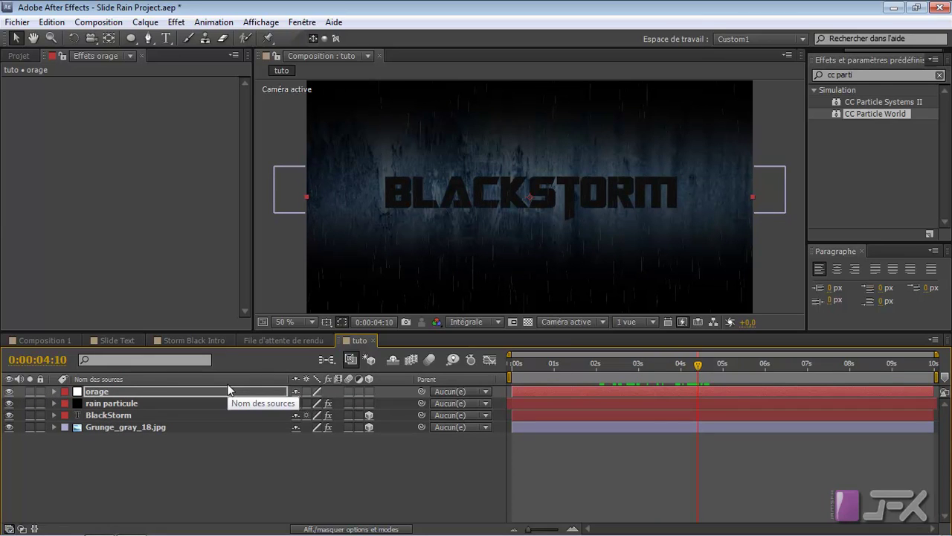
Create a black (000000) composition-sized solid named smoke particule and place it directly below the orage layer.
{"action": "left_click", "coordinate": [237, 458]}
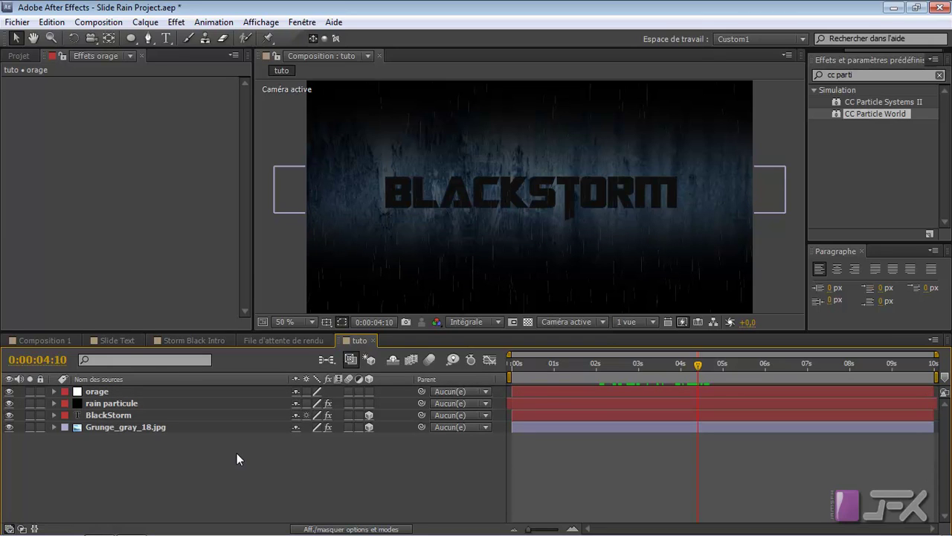
{"action": "key", "text": "ctrl+y"}
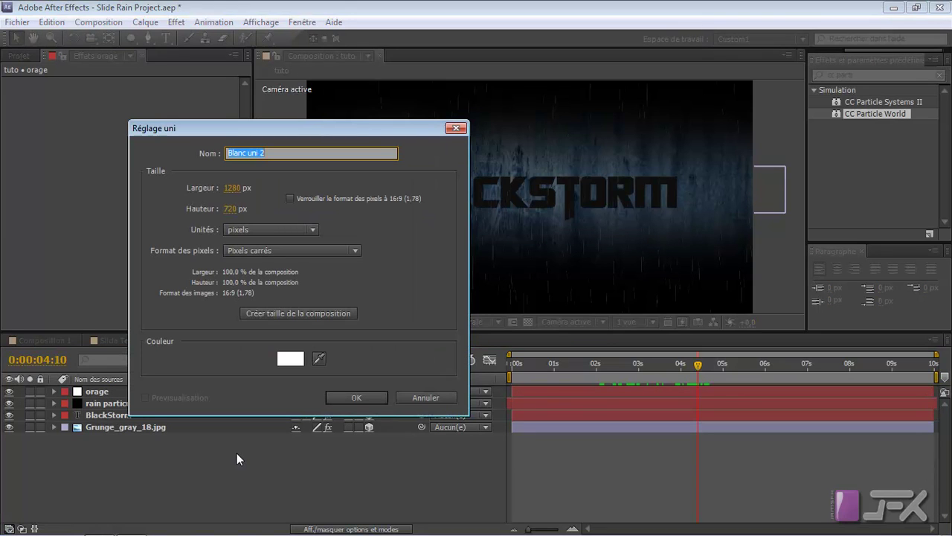
{"action": "type", "text": "smoke particule"}
{"action": "left_click", "coordinate": [285, 360]}
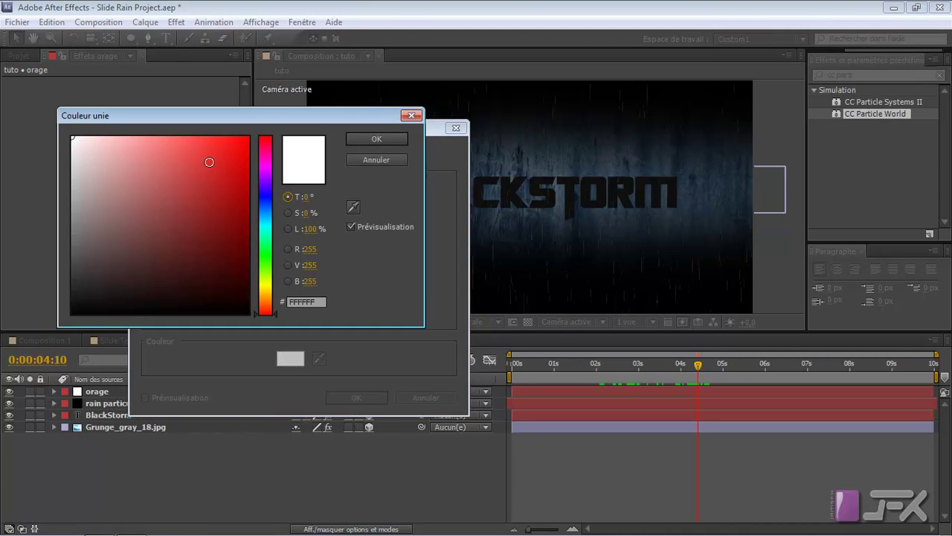
{"action": "left_click_drag", "start_coordinate": [93, 208], "coordinate": [70, 314]}
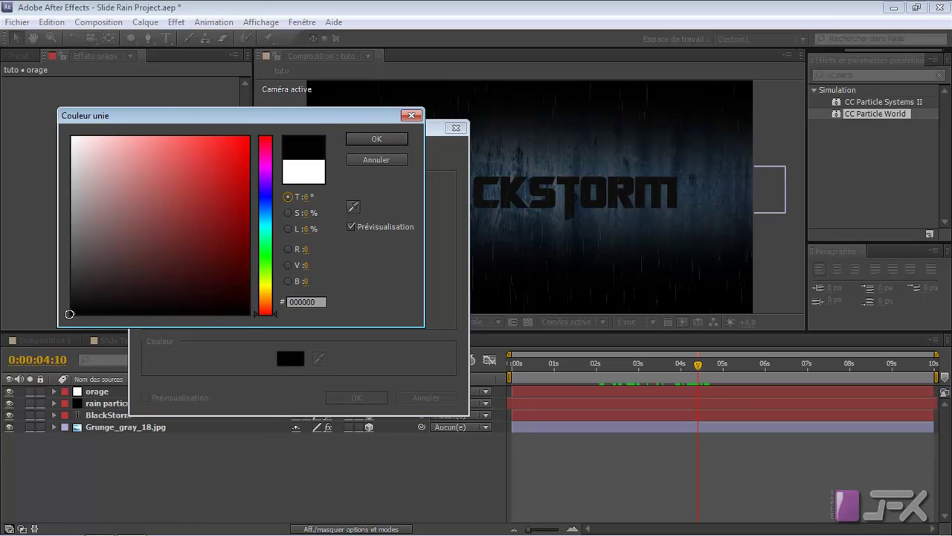
{"action": "left_click", "coordinate": [359, 140]}
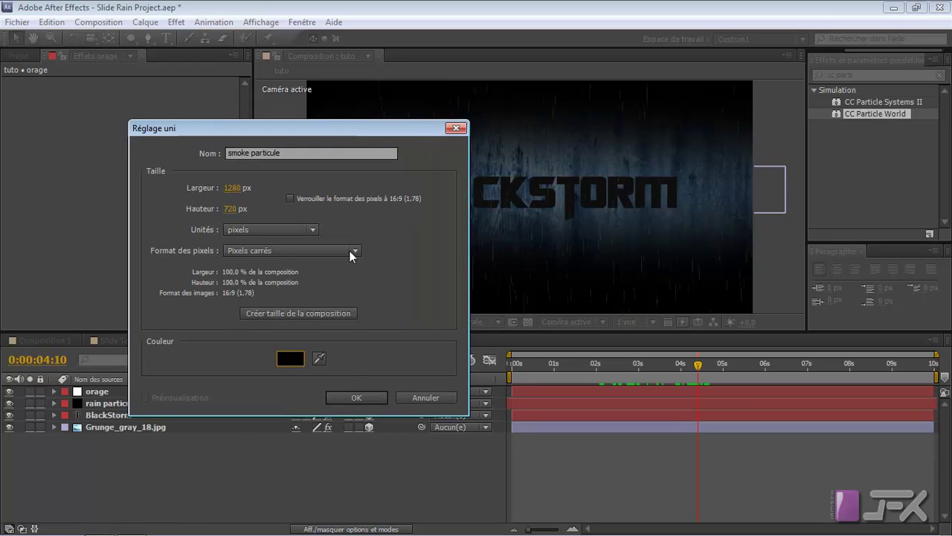
{"action": "left_click", "coordinate": [346, 400]}
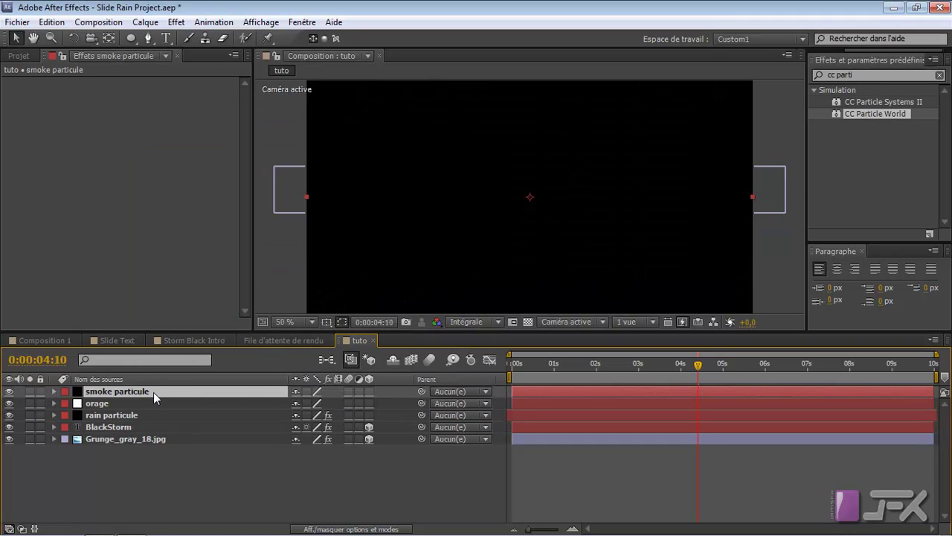
{"action": "mouse_move", "coordinate": [153, 392]}
{"action": "left_mouse_down"}
{"action": "mouse_move", "coordinate": [150, 421]}
{"action": "mouse_move", "coordinate": [151, 409]}
{"action": "left_mouse_up"}
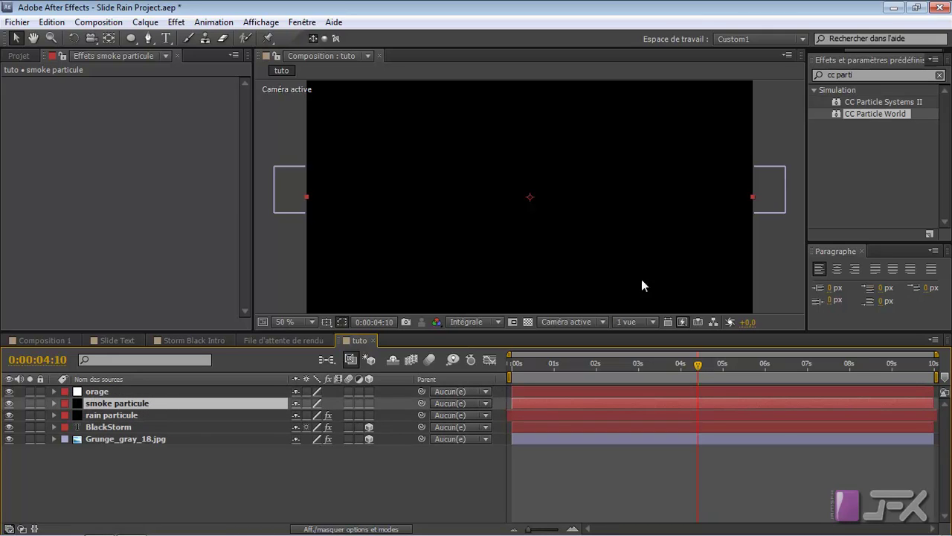
Find the Bruit fractal effect and apply it to the smoke particule layer.
{"action": "left_click", "coordinate": [824, 75]}
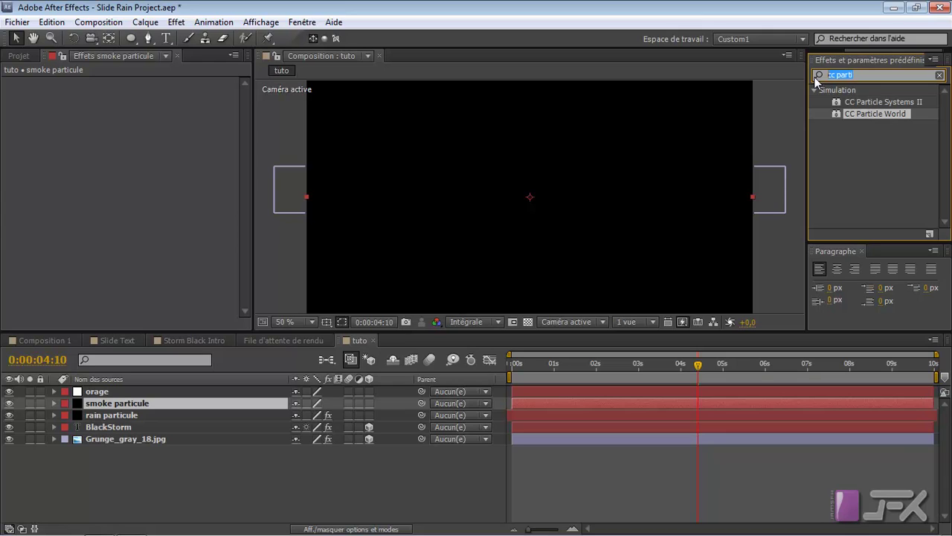
{"action": "type", "text": "br"}
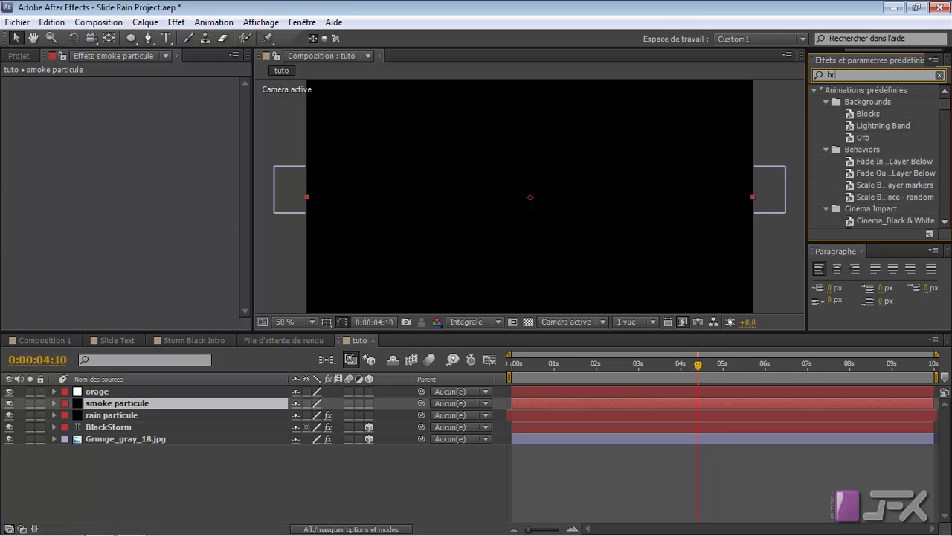
{"action": "key", "text": "BackSpace"}
{"action": "key", "text": "BackSpace"}
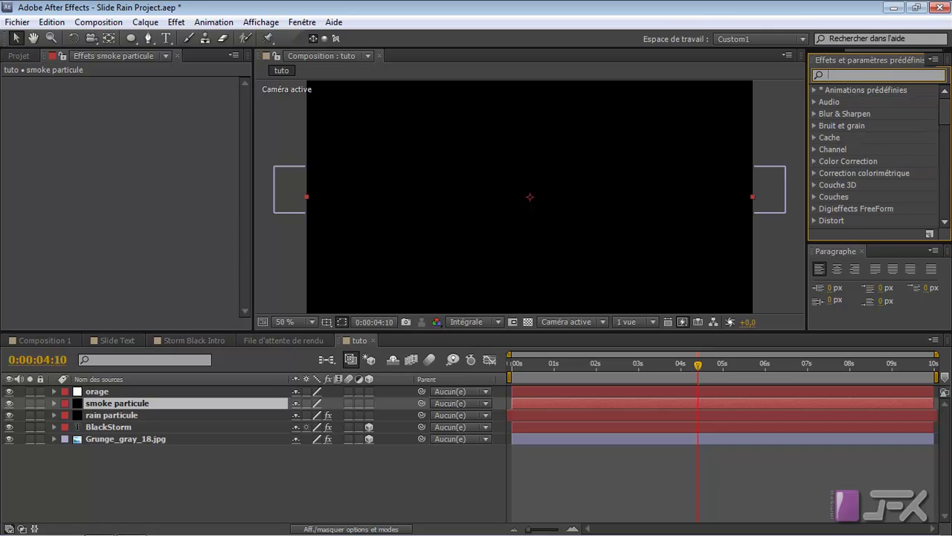
{"action": "type", "text": "fract"}
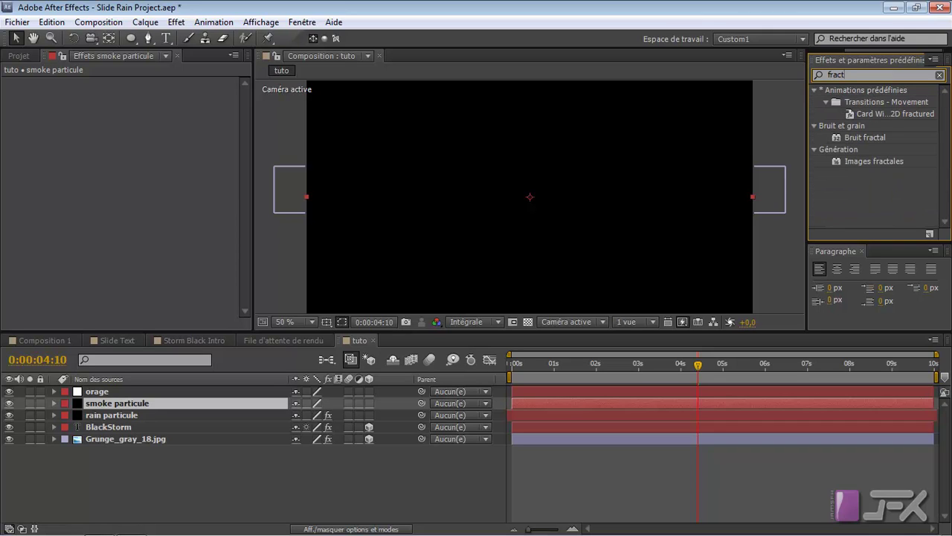
{"action": "left_click", "coordinate": [849, 141]}
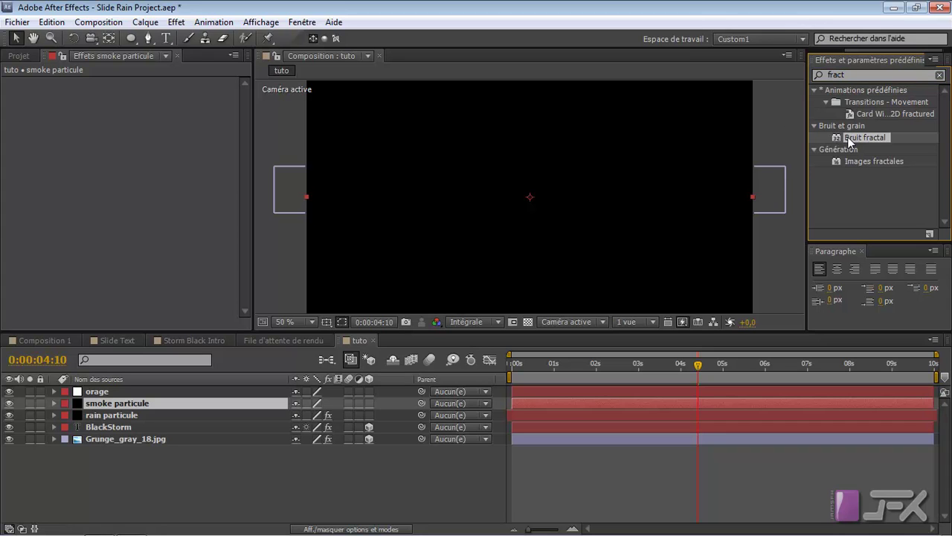
{"action": "double_click", "coordinate": [849, 141]}
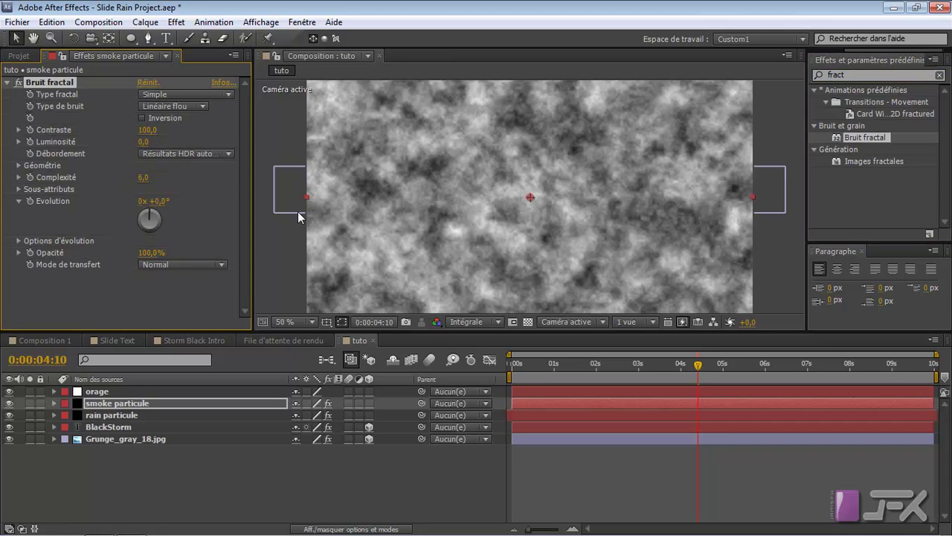
Return to 0:00:00:00, review the fractal types and set the Bruit fractal Complexité to 6,5.
{"action": "left_click_drag", "start_coordinate": [702, 370], "coordinate": [508, 389]}
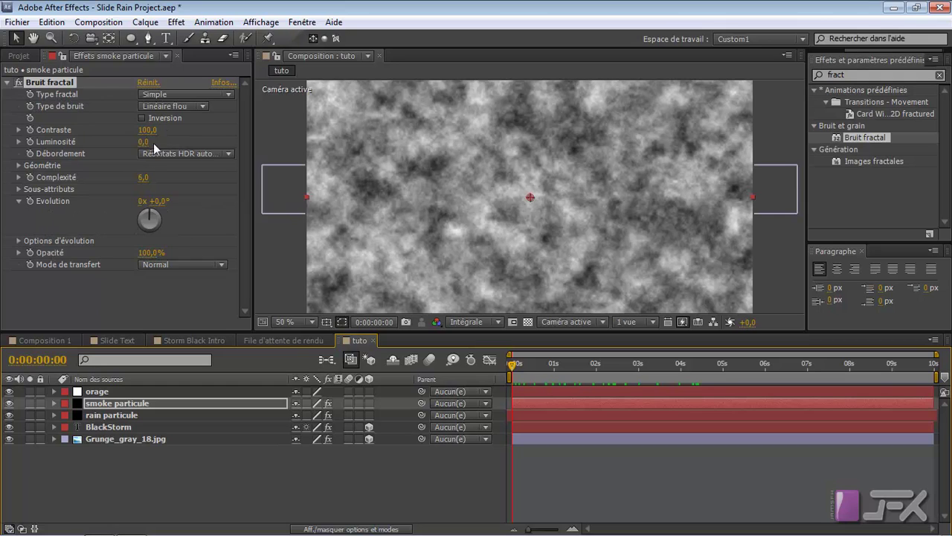
{"action": "left_click", "coordinate": [193, 95]}
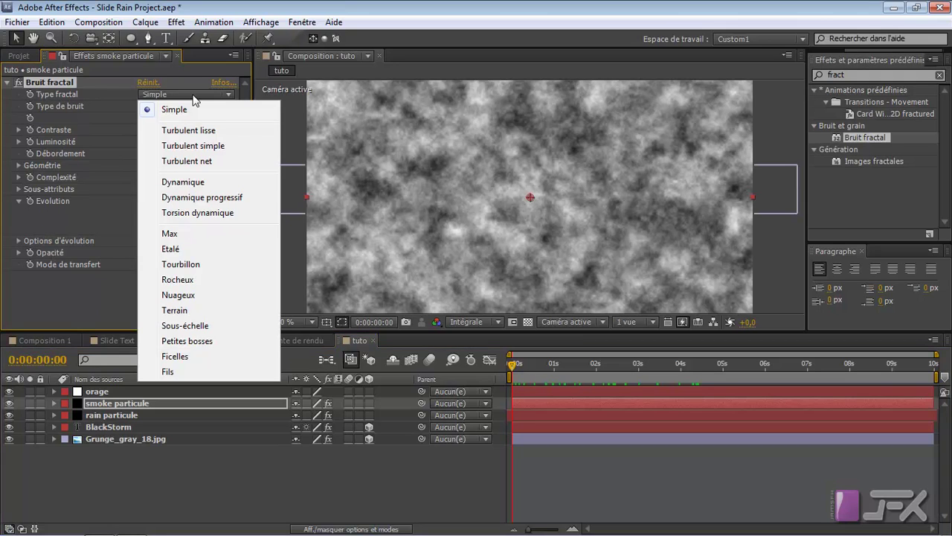
{"action": "left_click", "coordinate": [112, 104]}
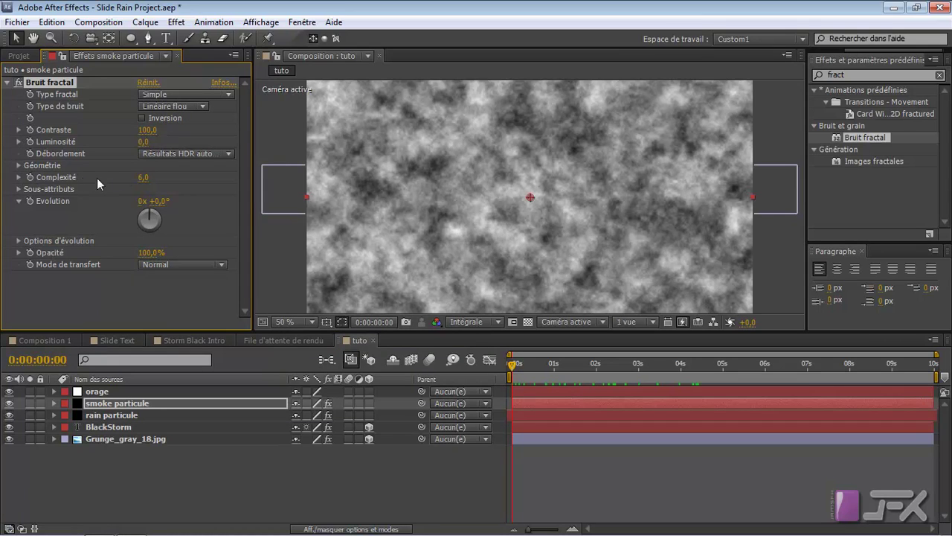
{"action": "left_click_drag", "start_coordinate": [144, 178], "coordinate": [195, 190]}
Try the Bruit fractal effect at 0% opacity and restore its opacity to 100%.
{"action": "left_click", "coordinate": [19, 252]}
{"action": "left_click", "coordinate": [19, 253]}
{"action": "left_click_drag", "start_coordinate": [149, 253], "coordinate": [28, 204]}
{"action": "left_click", "coordinate": [146, 253]}
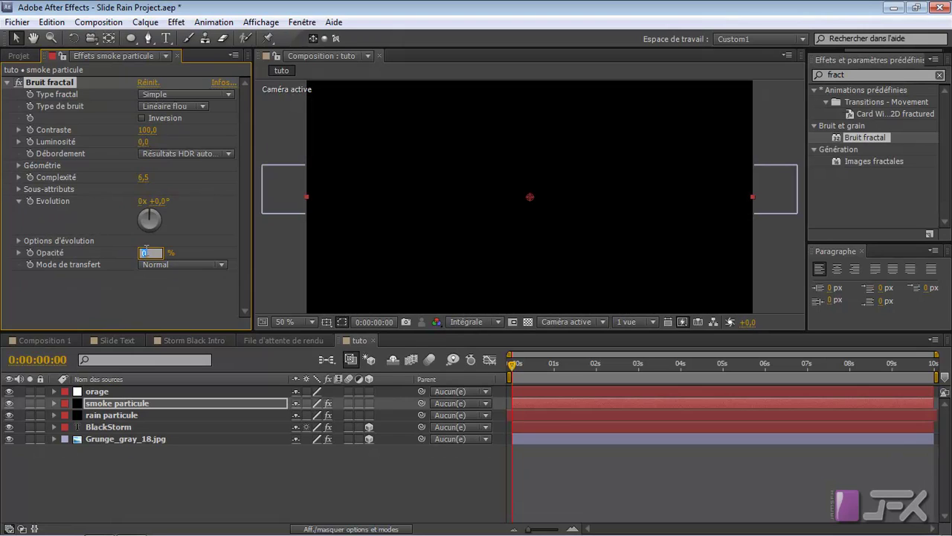
{"action": "type", "text": "100"}
{"action": "key", "text": "Return"}
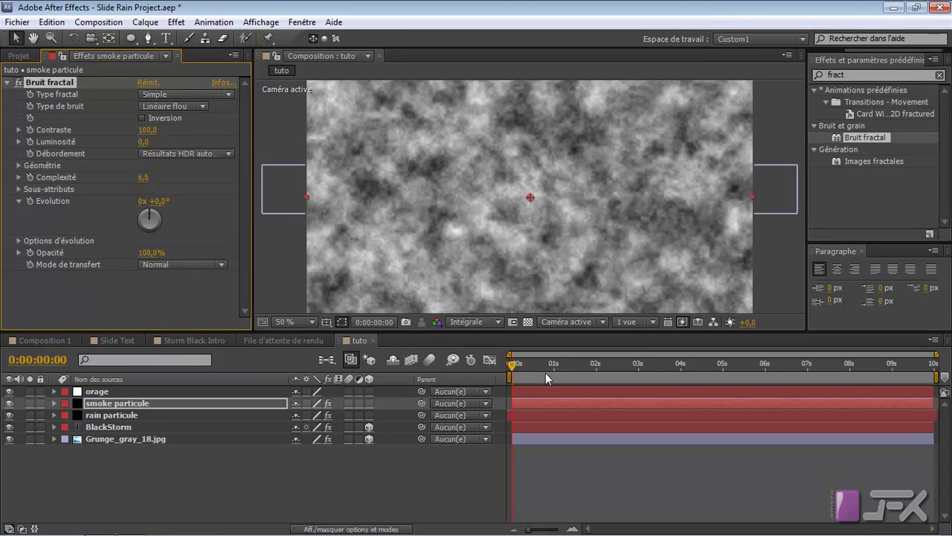
Enable keyframes for Décalage de turbulence (640,0, 360,0) and Evolution (0x +0,0°) at 0:00:00:00 and reveal them in the smoke particule layer.
{"action": "left_click", "coordinate": [18, 189]}
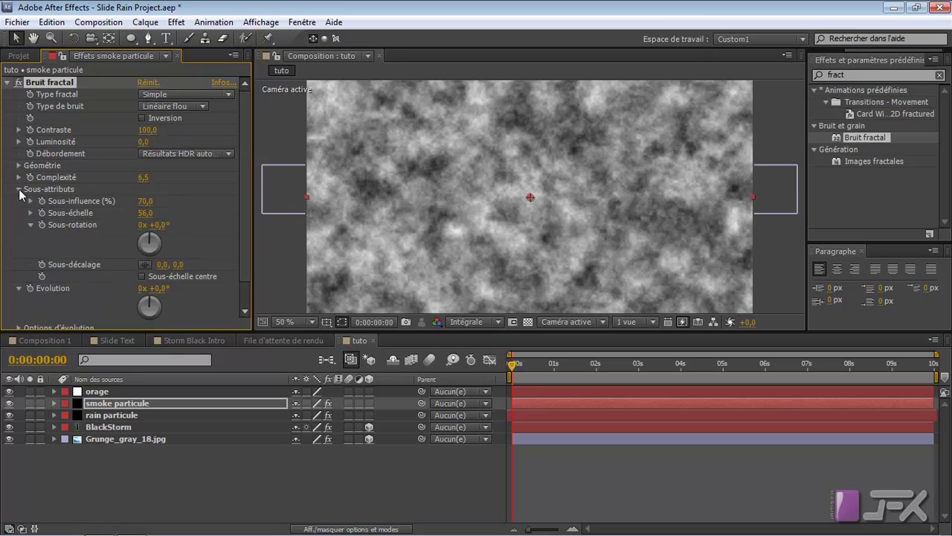
{"action": "left_click", "coordinate": [19, 189]}
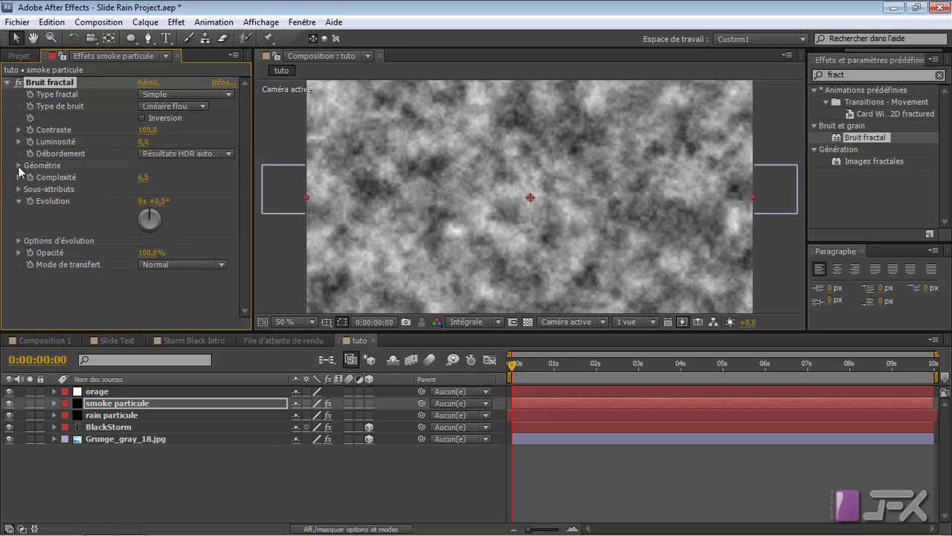
{"action": "left_click", "coordinate": [19, 165]}
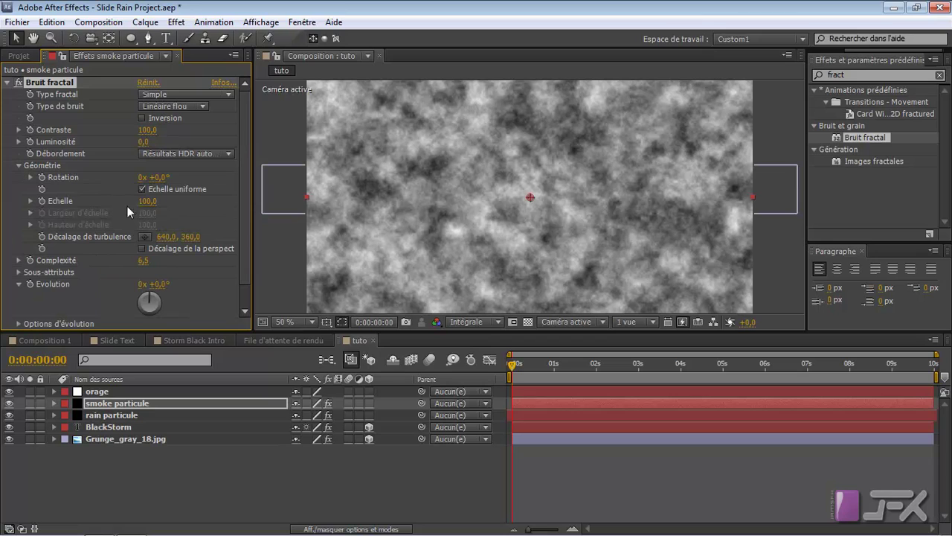
{"action": "left_click_drag", "start_coordinate": [246, 176], "coordinate": [246, 208]}
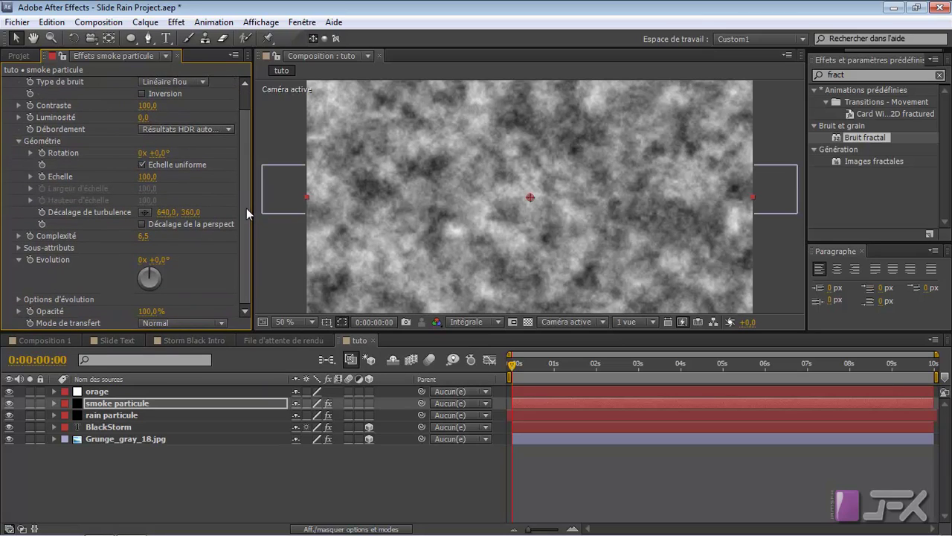
{"action": "scroll", "coordinate": [73, 174], "scroll_direction": "up", "scroll_amount": 1}
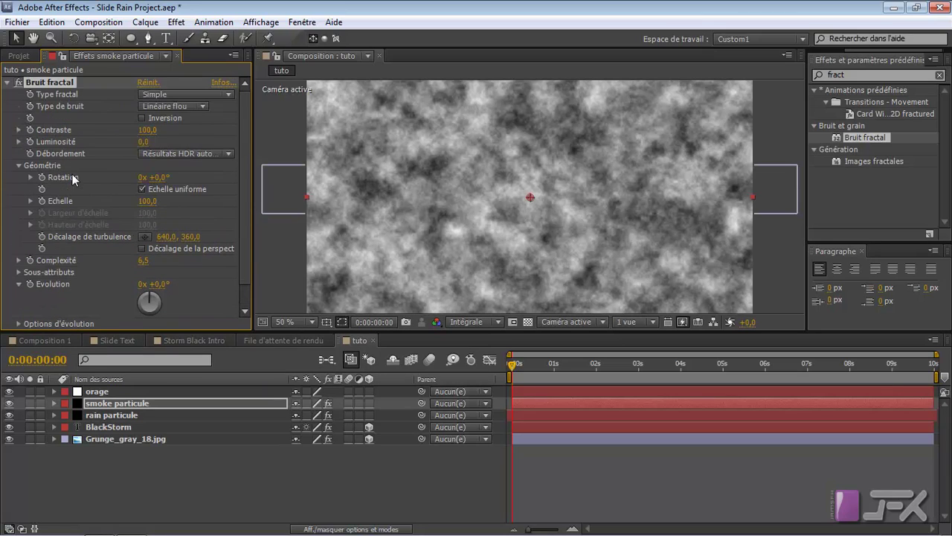
{"action": "scroll", "coordinate": [62, 173], "scroll_direction": "down", "scroll_amount": 1}
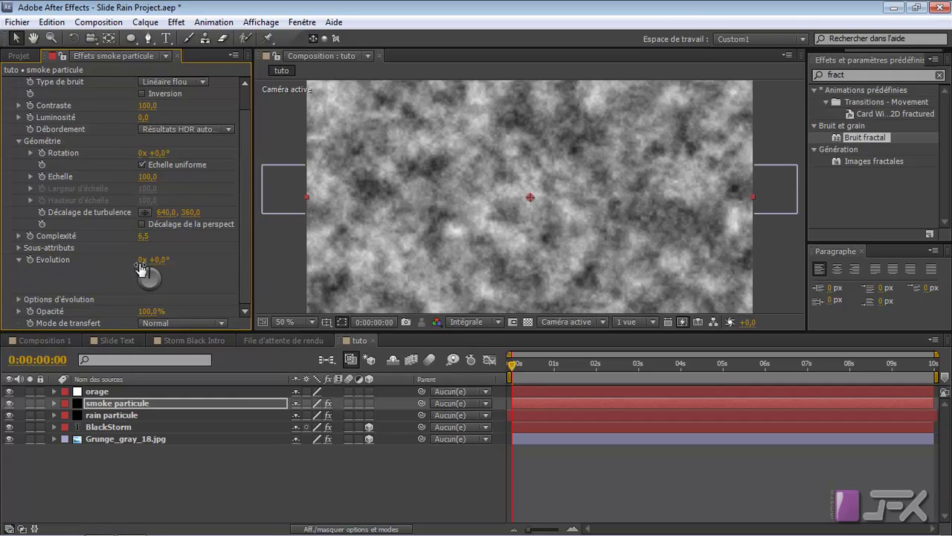
{"action": "left_click", "coordinate": [30, 261]}
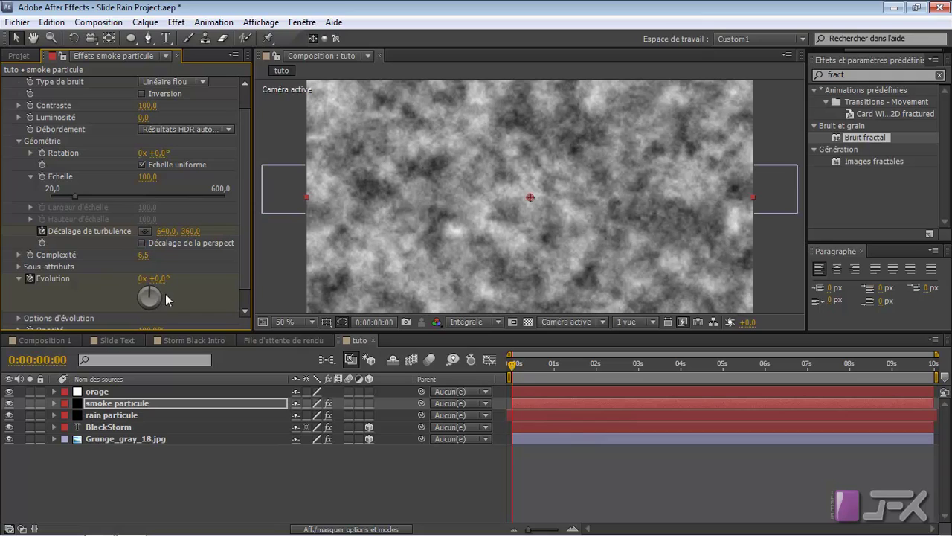
{"action": "key", "text": "u"}
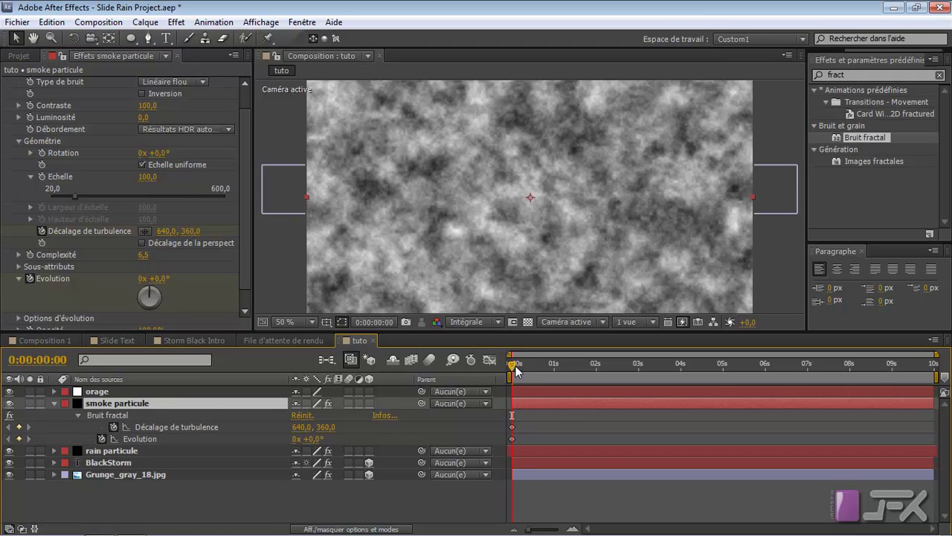
At 0:00:09:24, set the smoke layer's Evolution to 2x +4,0° and Décalage de turbulence to 1052,0, 261,0, and preview the motion.
{"action": "left_click_drag", "start_coordinate": [518, 364], "coordinate": [944, 383]}
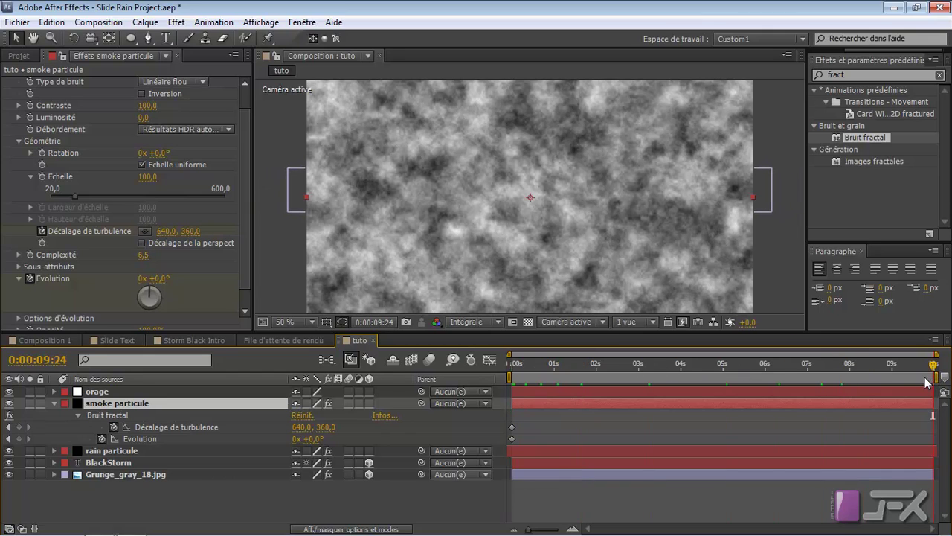
{"action": "left_click_drag", "start_coordinate": [160, 278], "coordinate": [660, 273]}
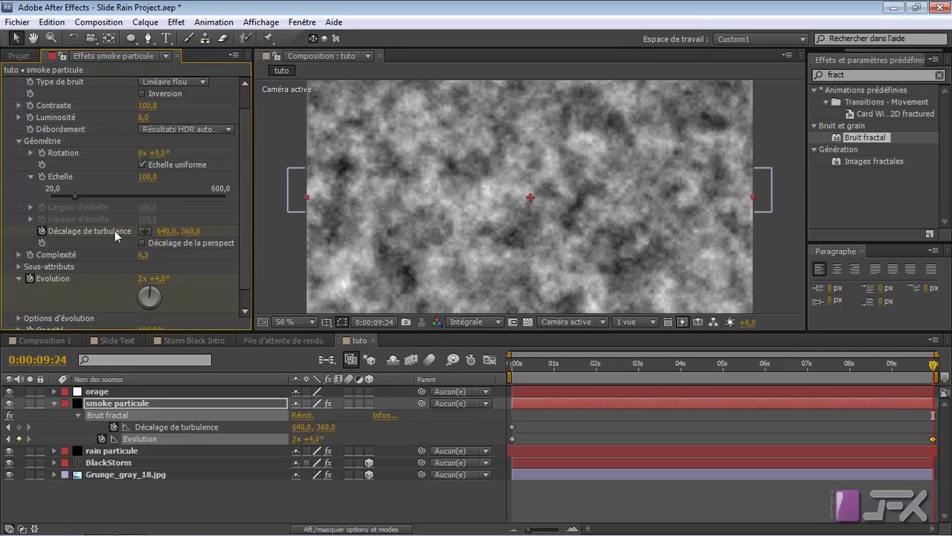
{"action": "left_click_drag", "start_coordinate": [191, 237], "coordinate": [445, 220]}
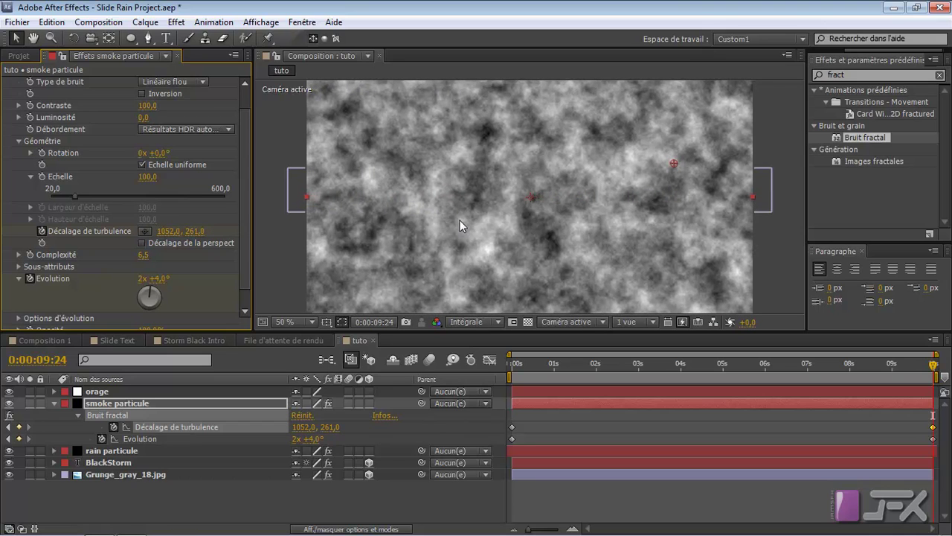
{"action": "left_click_drag", "start_coordinate": [934, 367], "coordinate": [862, 373]}
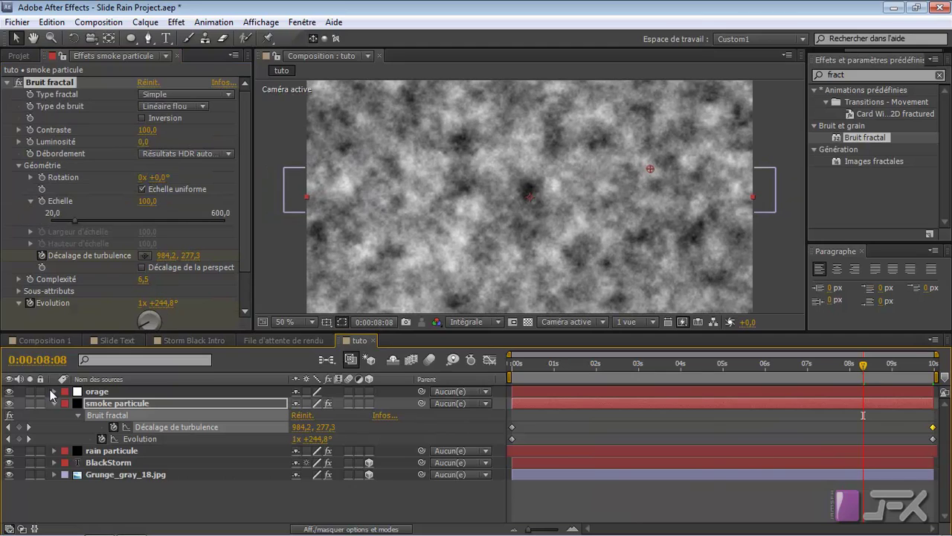
Collapse the Evolution and Géométrie settings of the Bruit fractal effect.
{"action": "scroll", "coordinate": [246, 175], "scroll_direction": "down", "scroll_amount": 2}
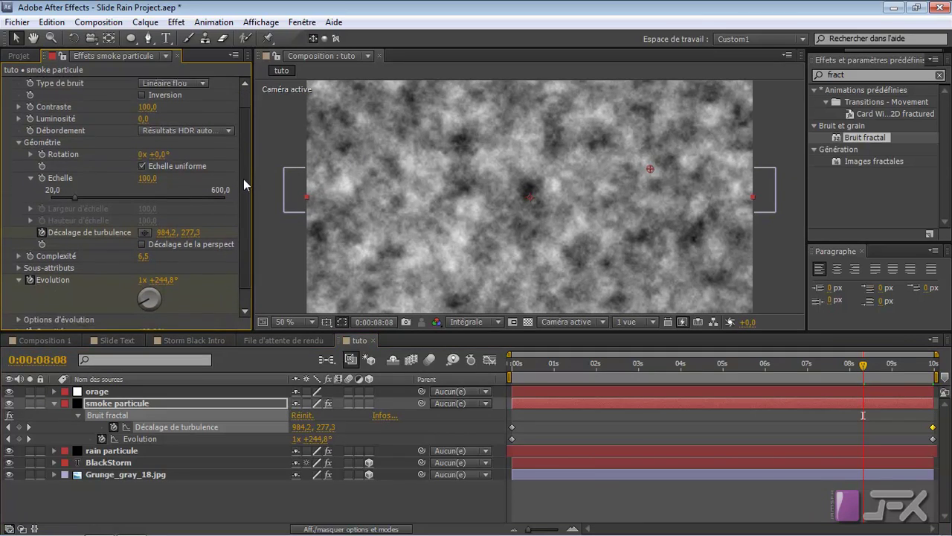
{"action": "scroll", "coordinate": [243, 178], "scroll_direction": "down", "scroll_amount": 2}
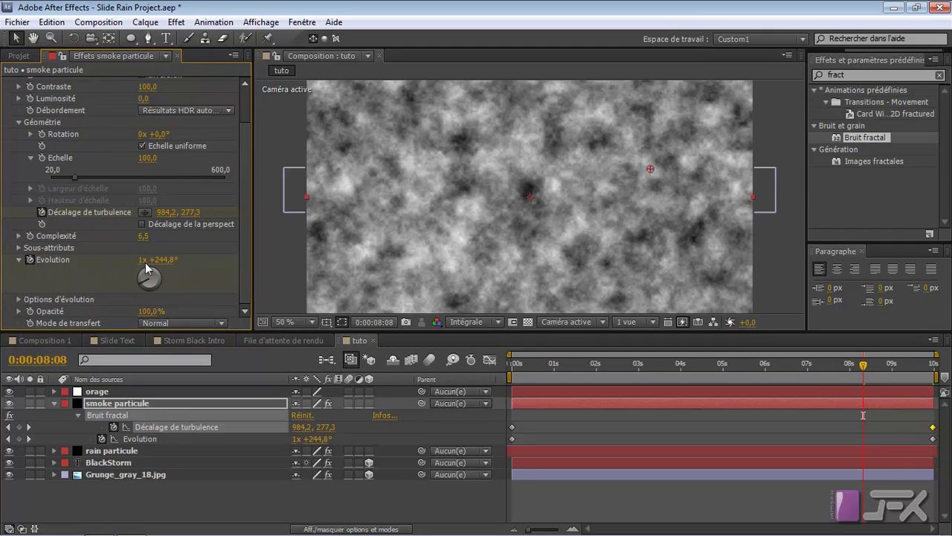
{"action": "left_click", "coordinate": [18, 260]}
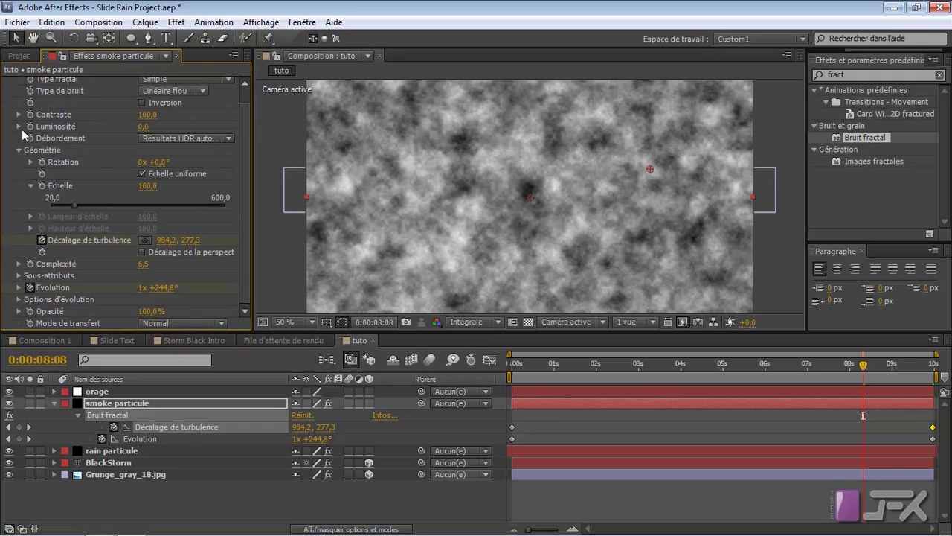
{"action": "left_click", "coordinate": [19, 149]}
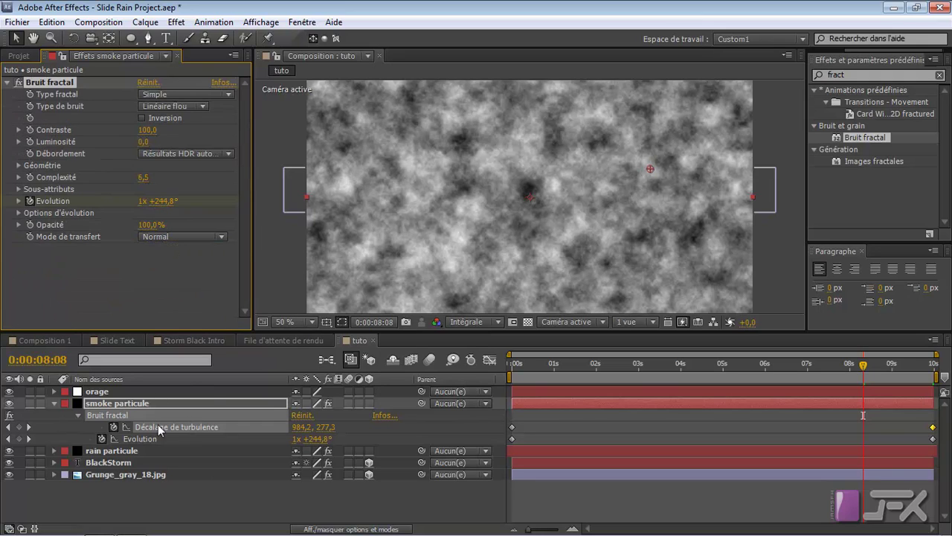
Compare the composition with the smoke particule layer hidden and shown, keeping the effect's Opacité at 100%.
{"action": "left_click_drag", "start_coordinate": [151, 225], "coordinate": [187, 226]}
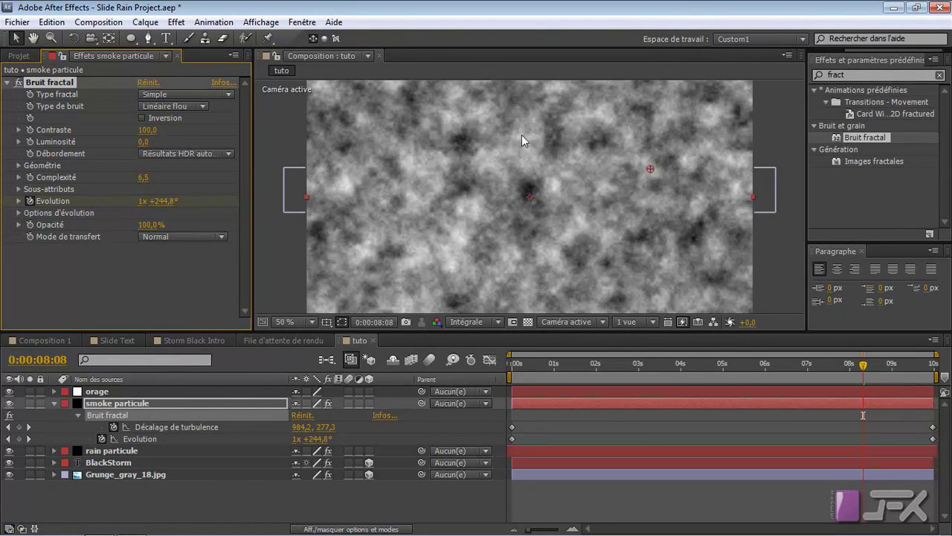
{"action": "left_click", "coordinate": [9, 404]}
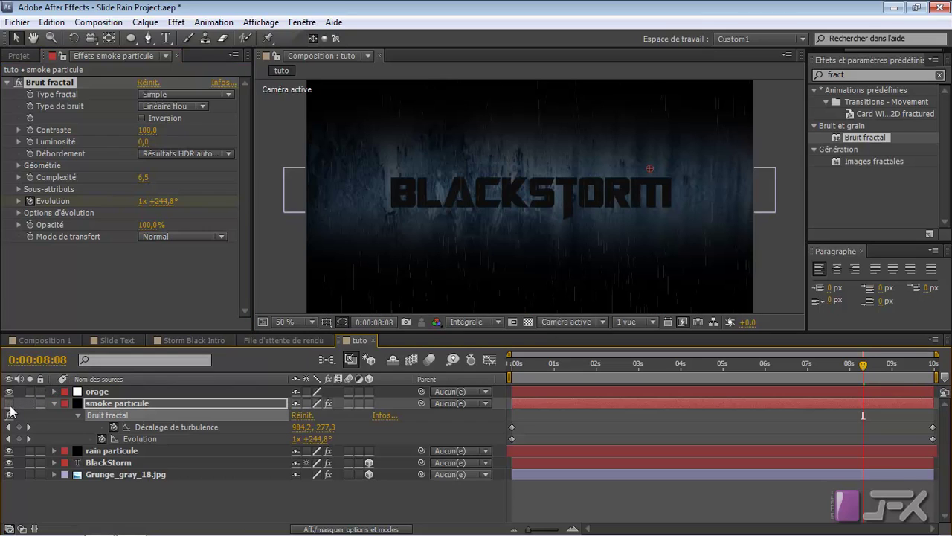
{"action": "left_click", "coordinate": [9, 404]}
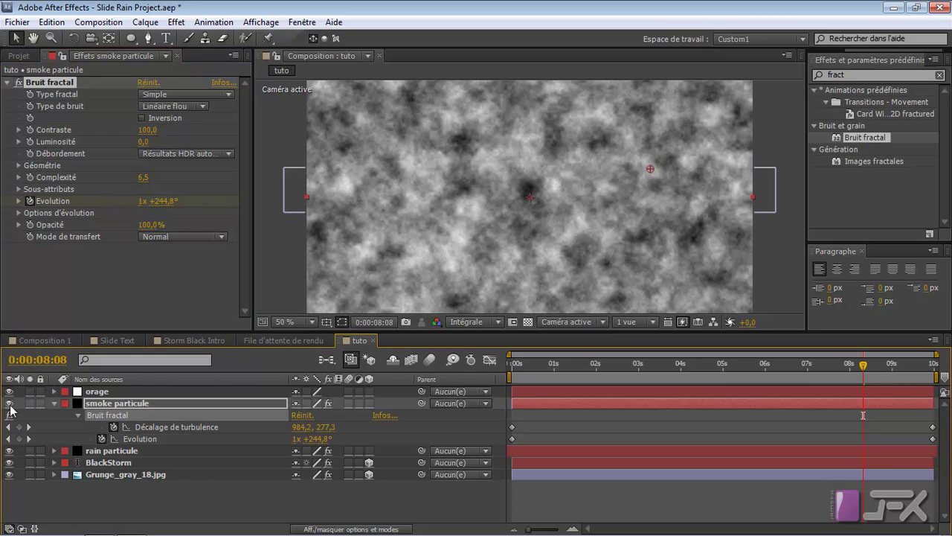
Draw a wide elliptical mask around the BlackStorm title on the smoke particule layer, spanning past both frame edges, and invert it.
{"action": "left_click", "coordinate": [174, 405]}
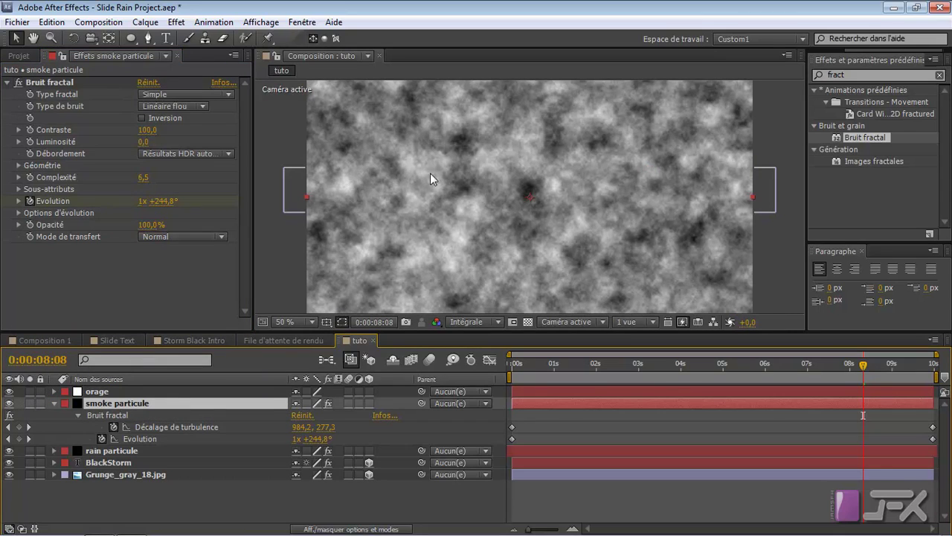
{"action": "left_click", "coordinate": [133, 41]}
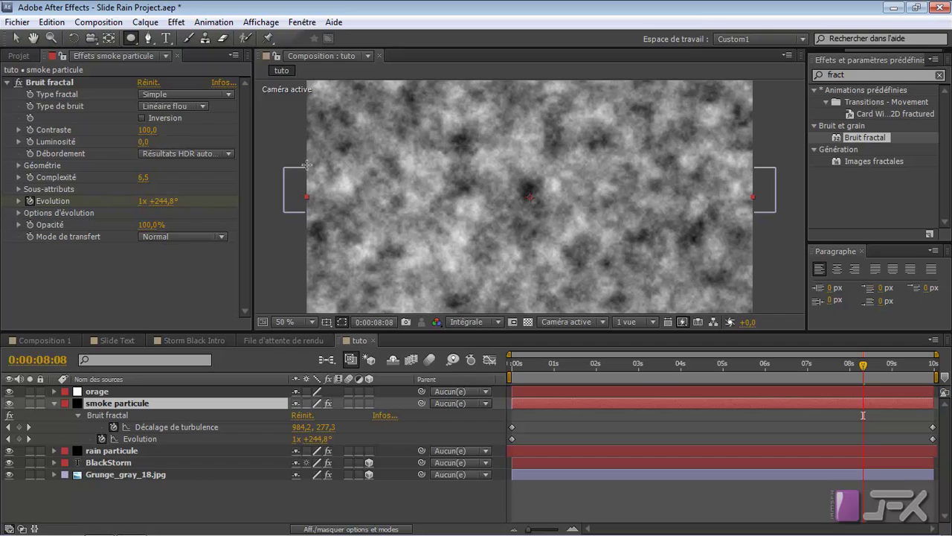
{"action": "left_click_drag", "start_coordinate": [285, 165], "coordinate": [303, 174]}
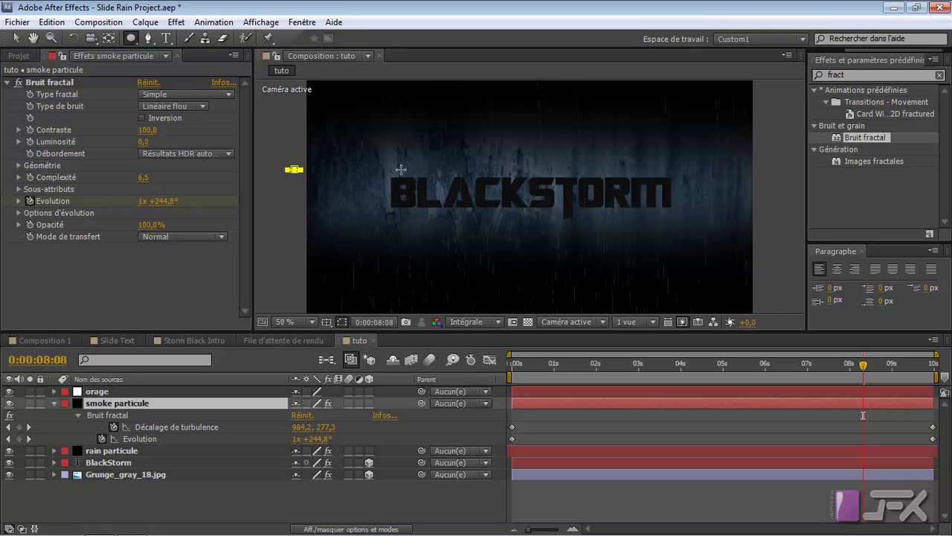
{"action": "mouse_move", "coordinate": [400, 169]}
{"action": "left_mouse_down"}
{"action": "mouse_move", "coordinate": [778, 183]}
{"action": "mouse_move", "coordinate": [779, 234]}
{"action": "left_mouse_up"}
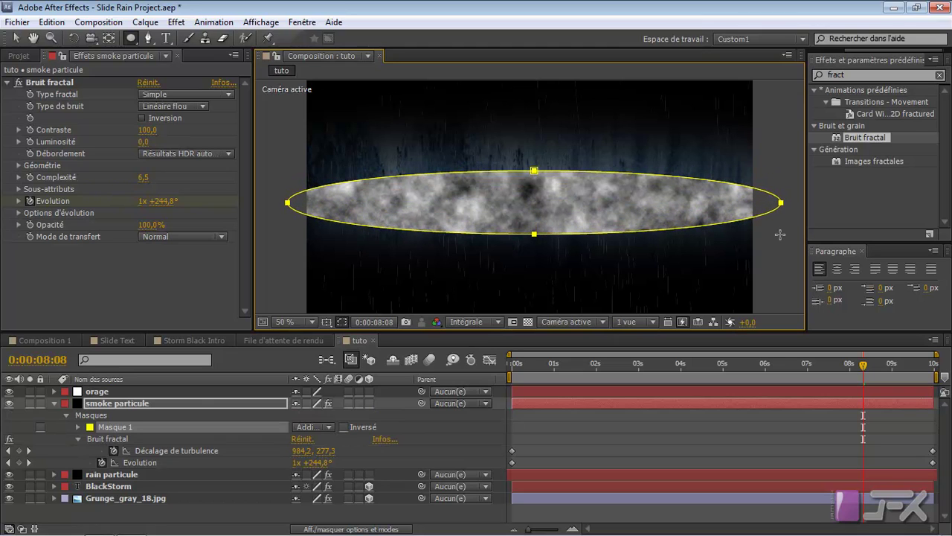
{"action": "left_click", "coordinate": [343, 427]}
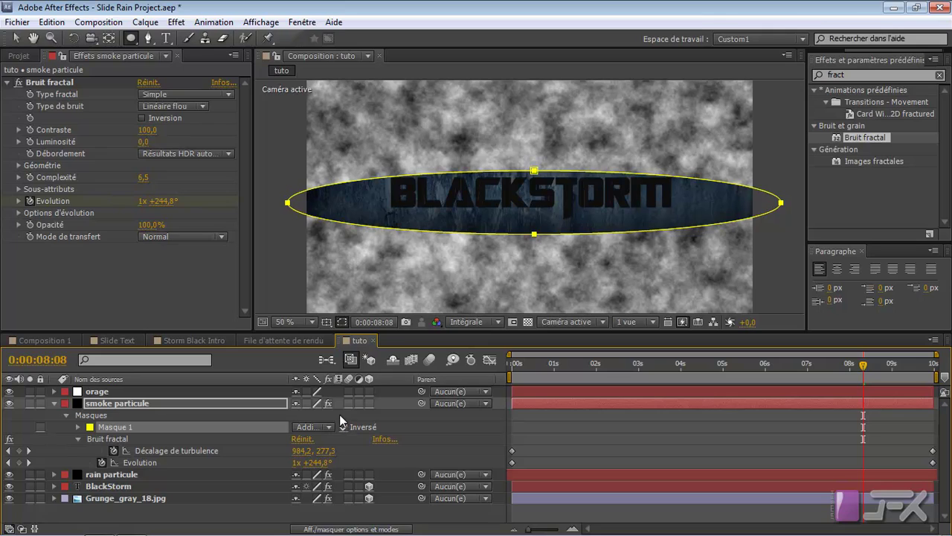
Set the Bruit fractal Opacité to 91%.
{"action": "left_click", "coordinate": [153, 225]}
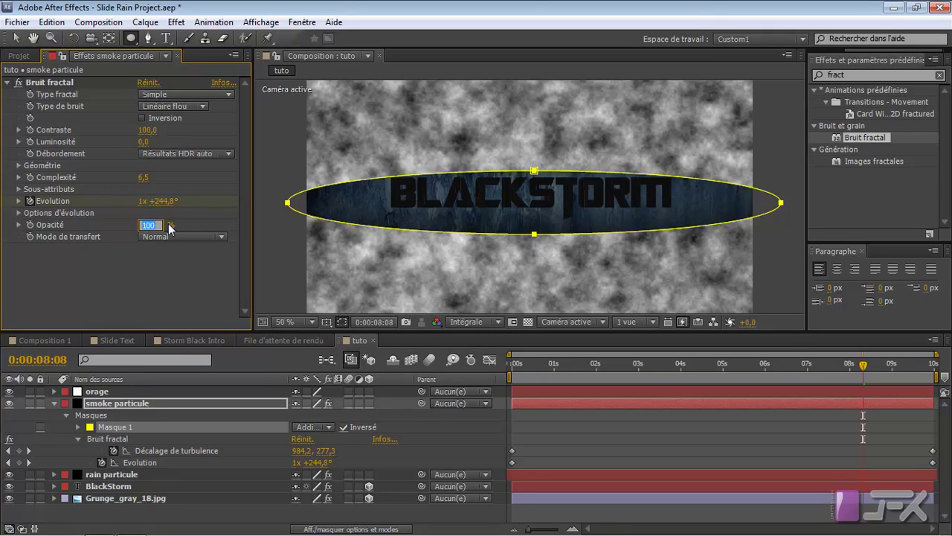
{"action": "type", "text": "91"}
{"action": "left_click", "coordinate": [168, 224]}
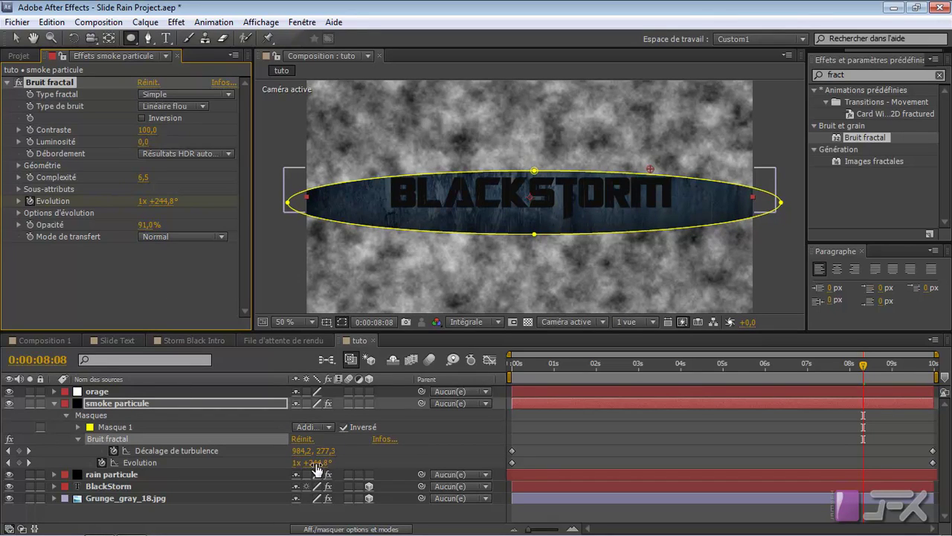
Reveal the properties of Masque 1 on smoke particule and set its Contour progressif du masque to 150,0 pixels, leaving Expansion at 0,0.
{"action": "left_click", "coordinate": [136, 427]}
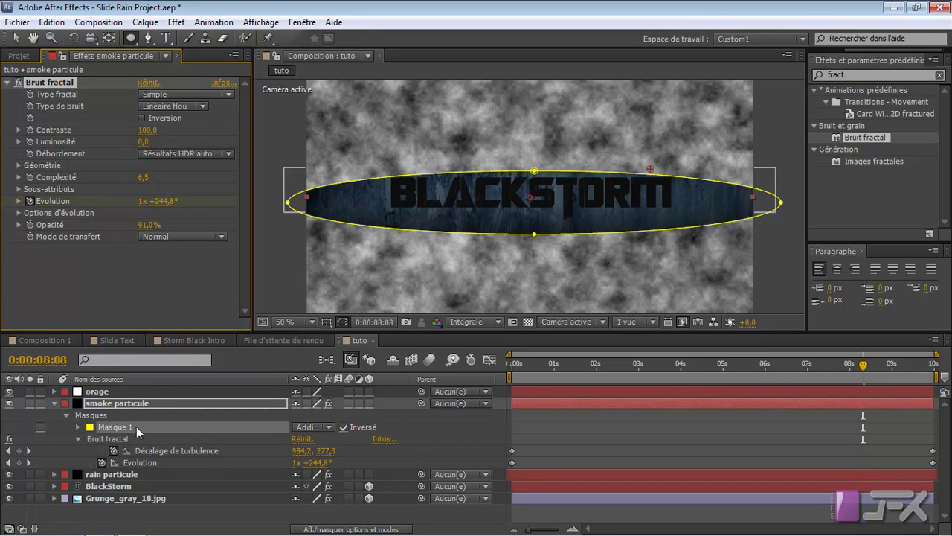
{"action": "key", "text": "f"}
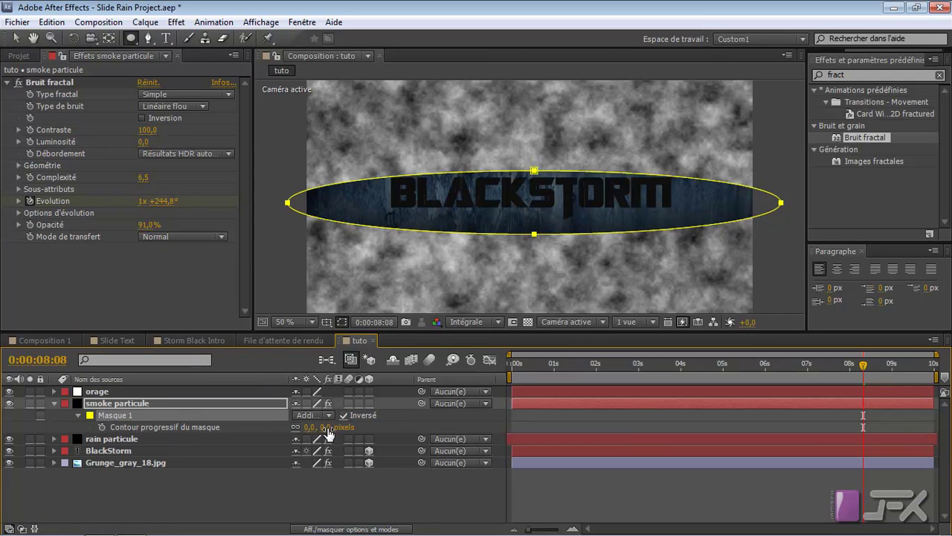
{"action": "double_click", "coordinate": [140, 415]}
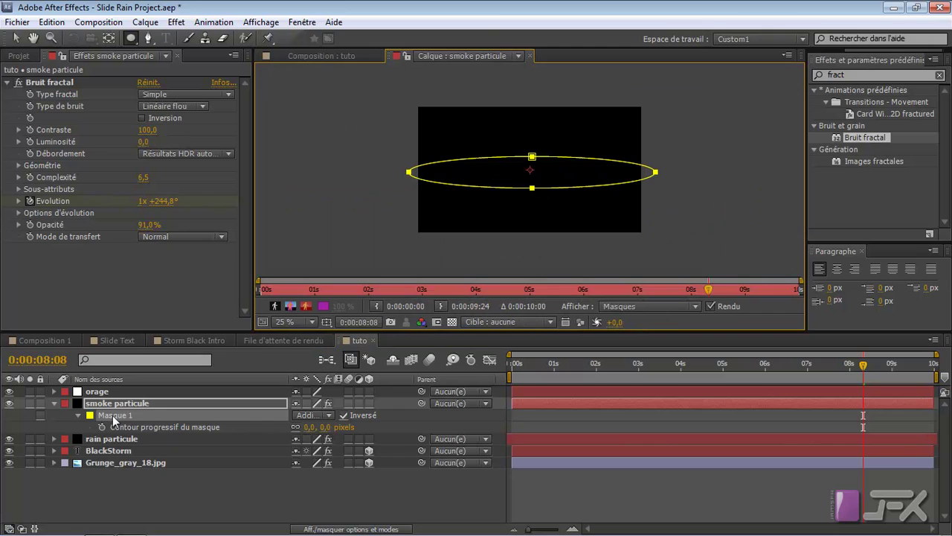
{"action": "left_click", "coordinate": [530, 56]}
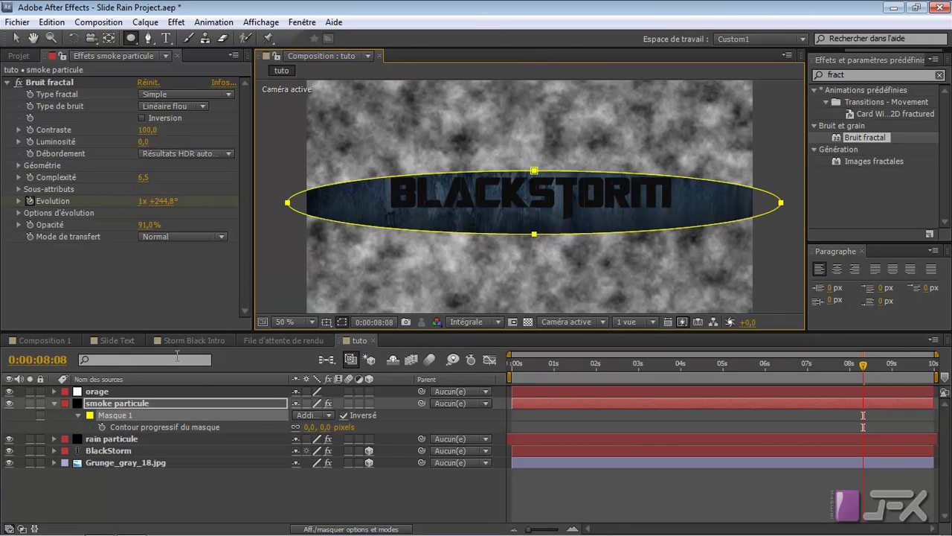
{"action": "key", "text": "f"}
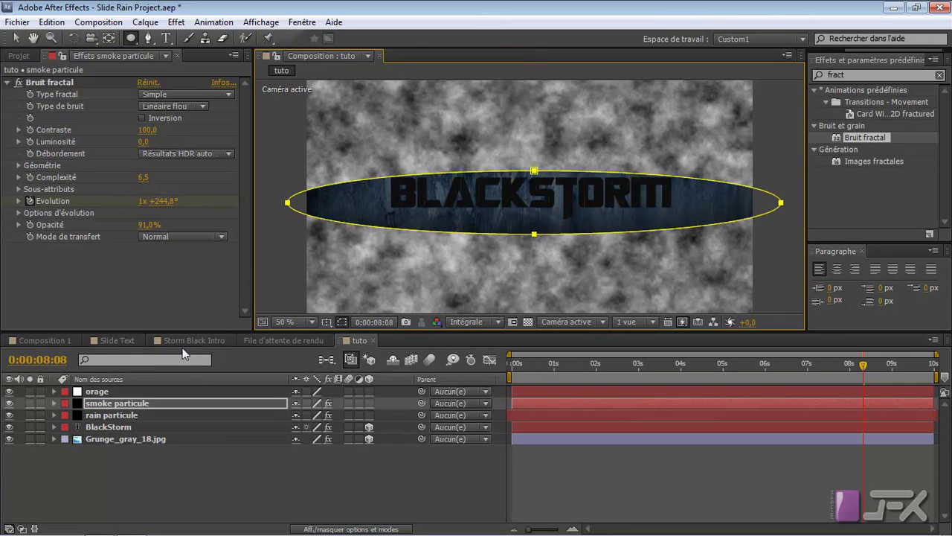
{"action": "key", "text": "m"}
{"action": "key", "text": "m"}
{"action": "key", "text": "m"}
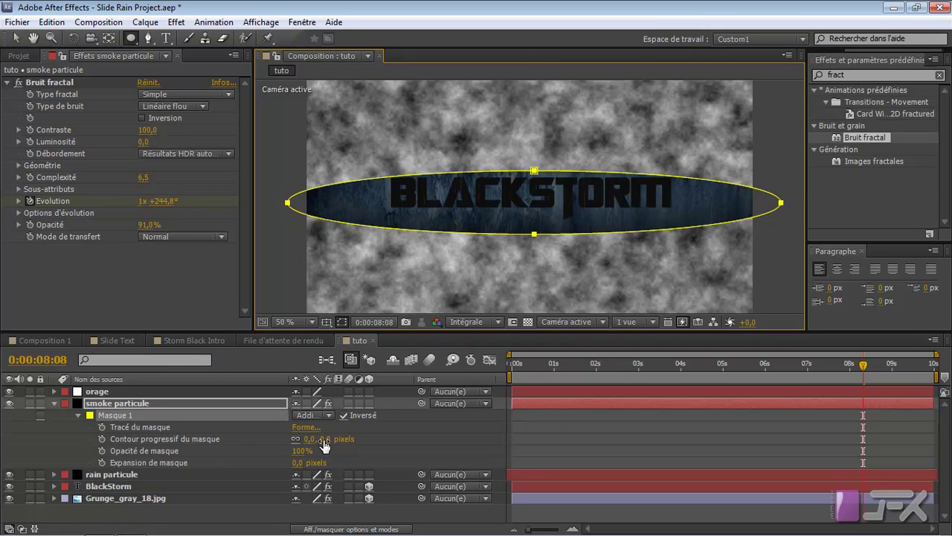
{"action": "left_click_drag", "start_coordinate": [320, 440], "coordinate": [451, 438]}
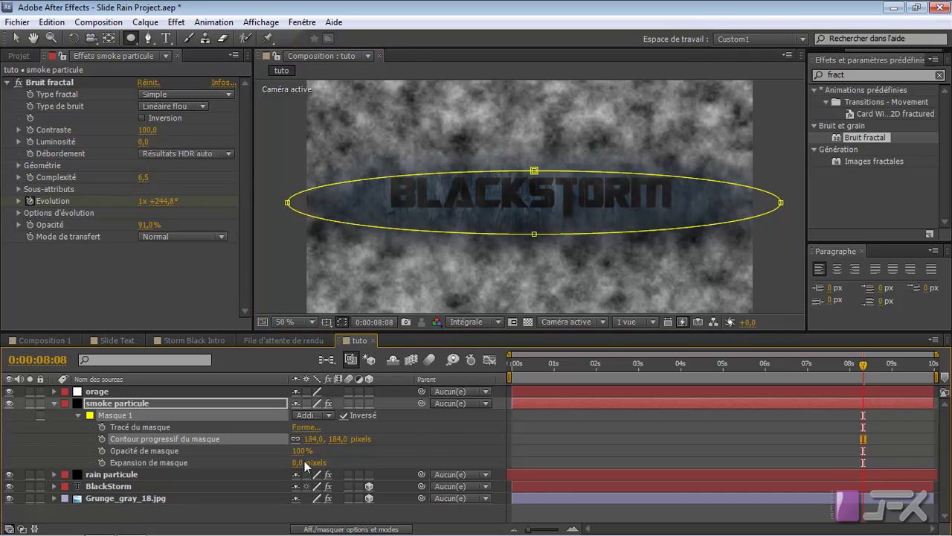
{"action": "left_click_drag", "start_coordinate": [304, 460], "coordinate": [344, 459]}
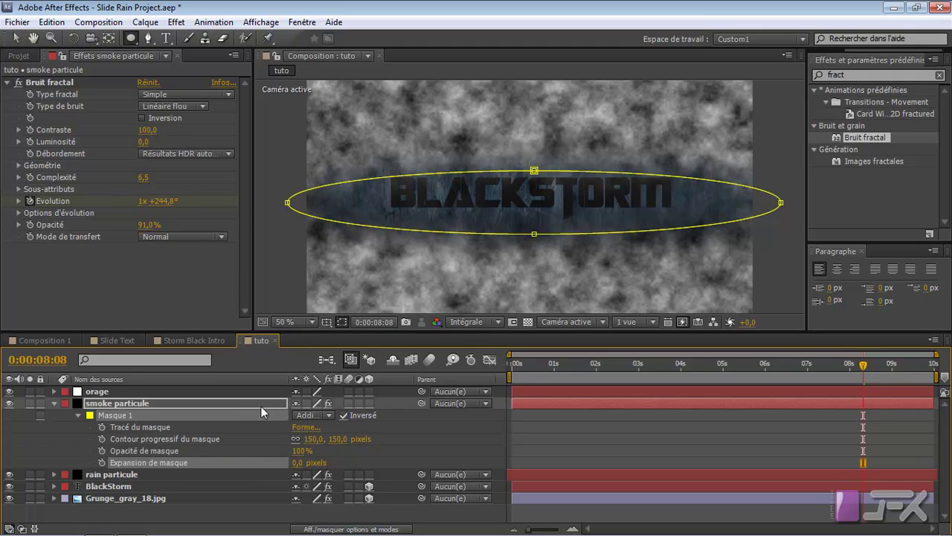
Collapse the smoke particule layer, turn it into an adjustment layer and return to the Selection tool.
{"action": "left_click", "coordinate": [54, 404]}
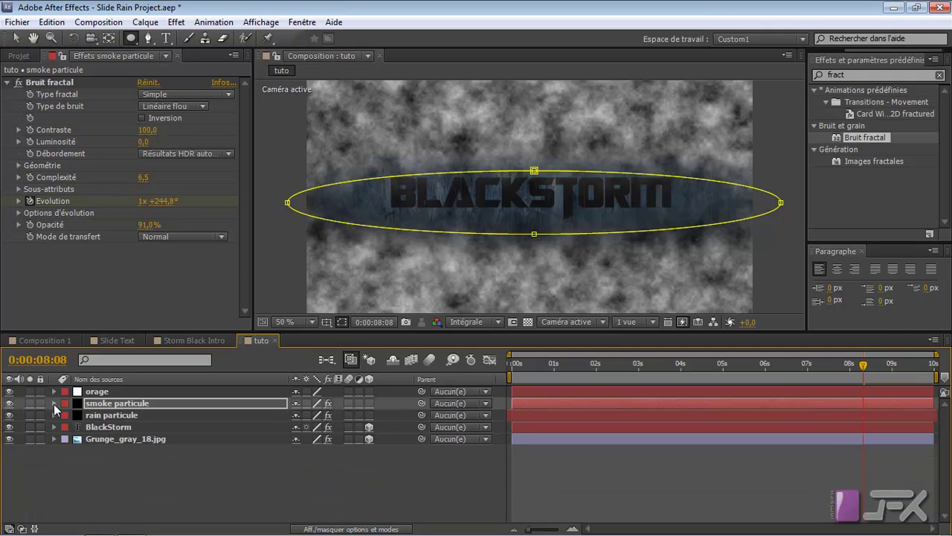
{"action": "left_click", "coordinate": [333, 529]}
{"action": "left_click", "coordinate": [333, 528]}
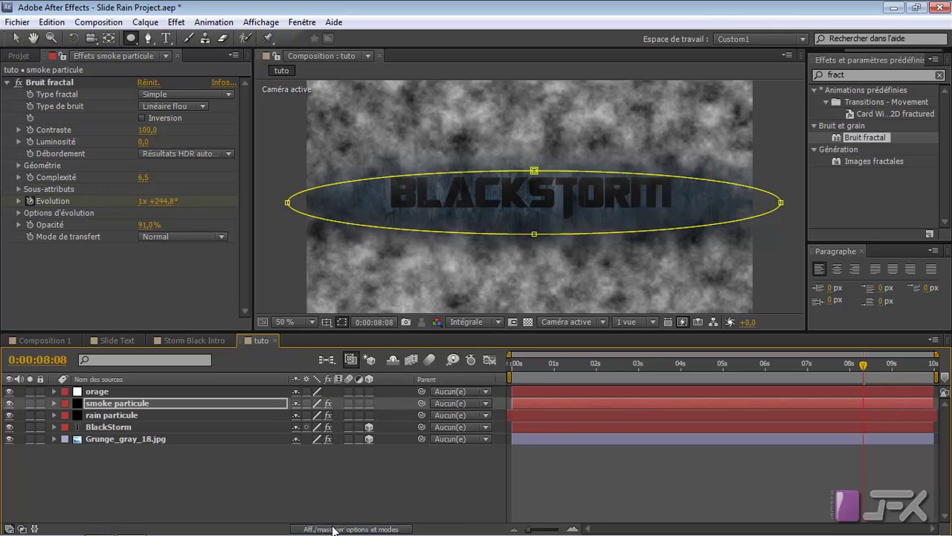
{"action": "left_click", "coordinate": [360, 404]}
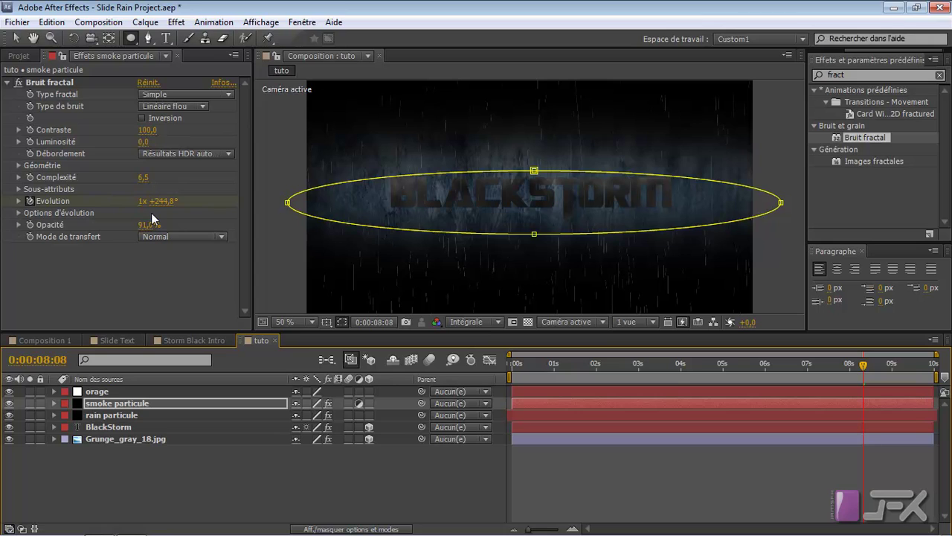
{"action": "key", "text": "v"}
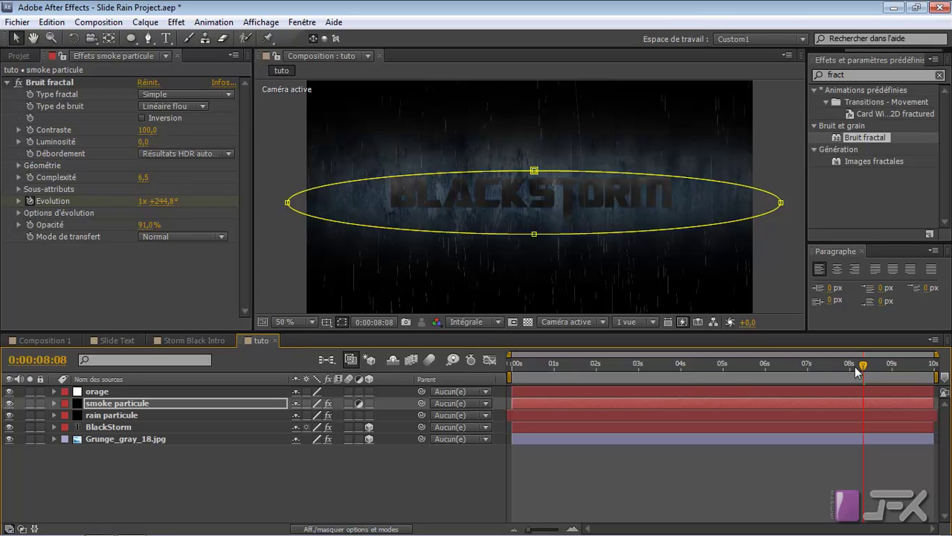
Go to 0:00:02:00, set the smoke particule mask's Contour progressif du masque to 111,0 pixels and collapse the layer.
{"action": "left_click_drag", "start_coordinate": [857, 367], "coordinate": [595, 374]}
{"action": "left_click", "coordinate": [138, 403]}
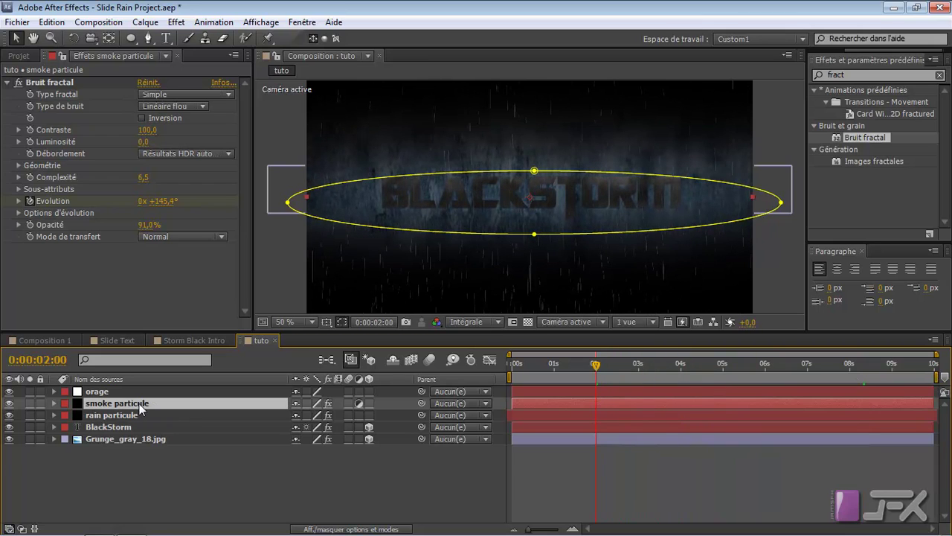
{"action": "key", "text": "m"}
{"action": "key", "text": "f"}
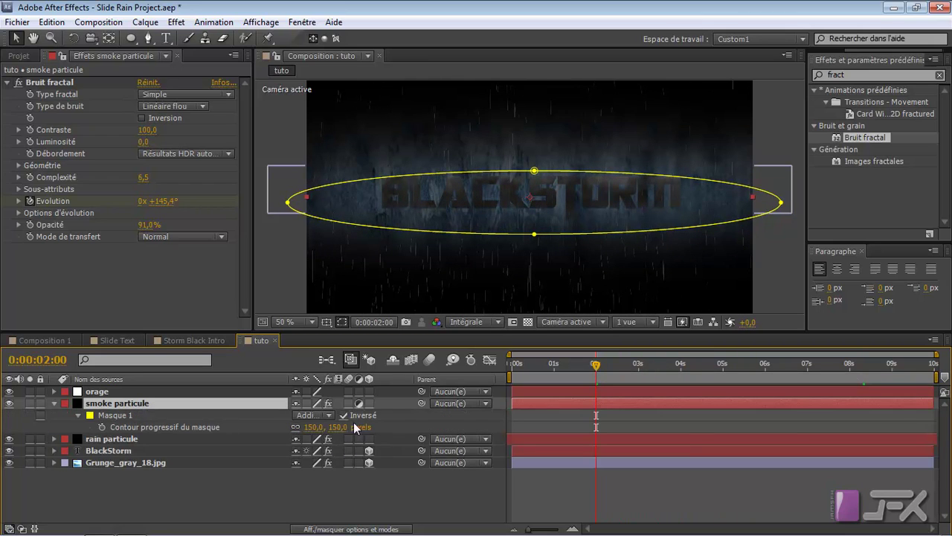
{"action": "left_click_drag", "start_coordinate": [335, 427], "coordinate": [300, 427]}
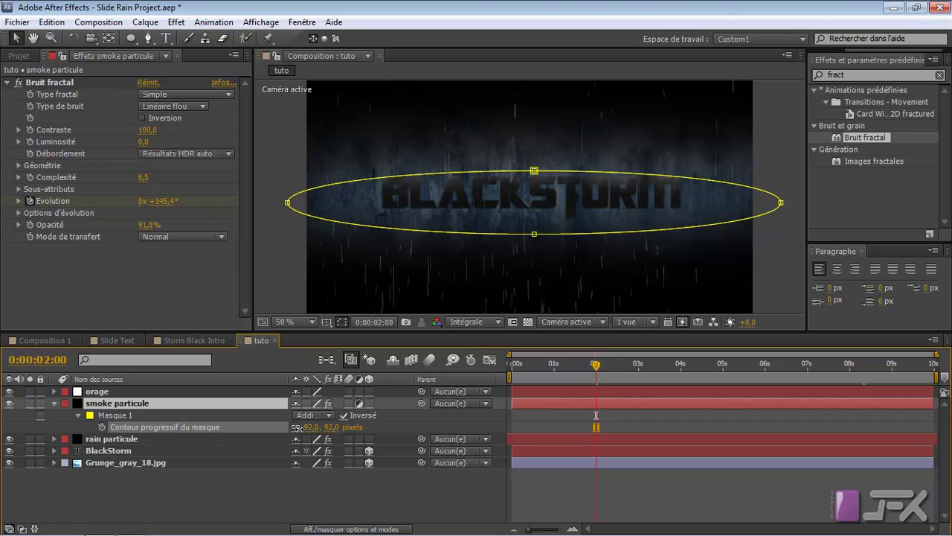
{"action": "left_click_drag", "start_coordinate": [294, 428], "coordinate": [312, 427]}
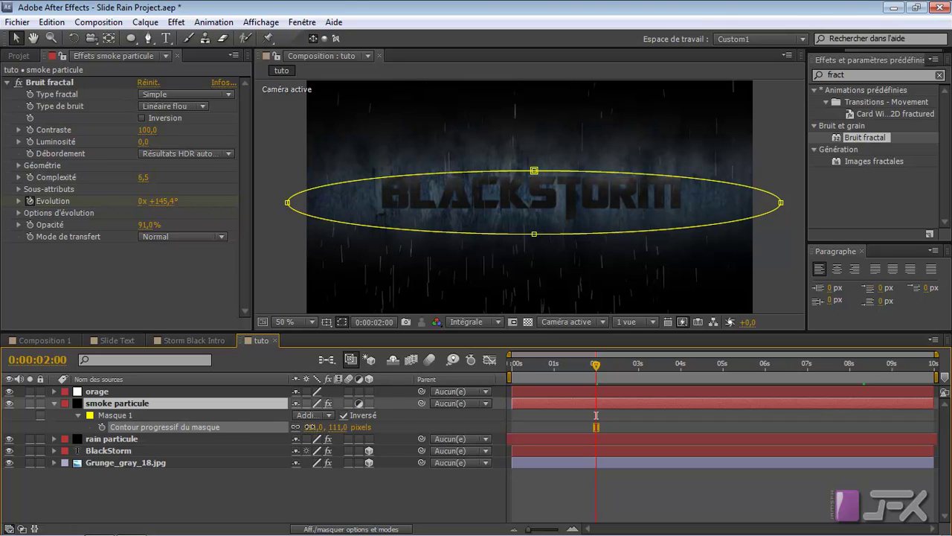
{"action": "left_click", "coordinate": [53, 402]}
{"action": "left_click", "coordinate": [113, 403]}
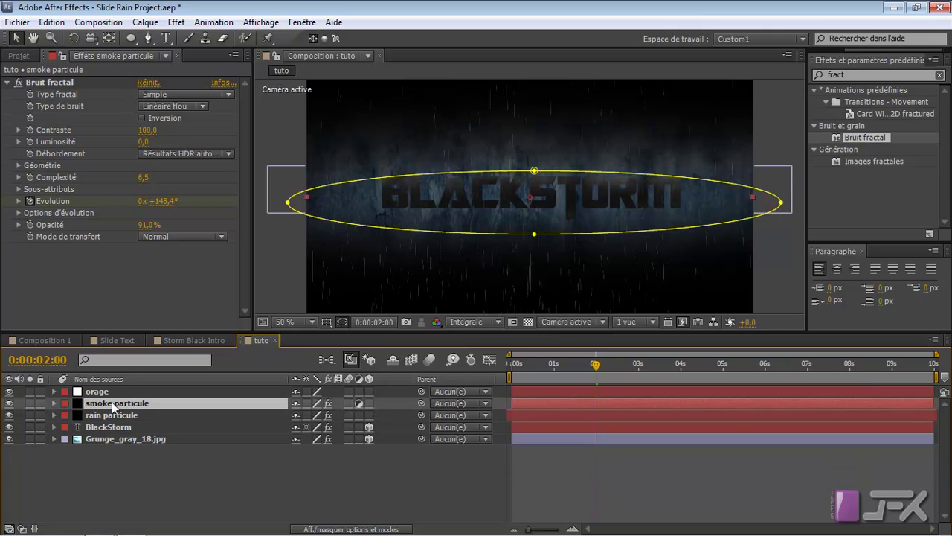
Duplicate the smoke particule layer, then rename the upper copy smoke particule top and the lower one smoke particule back.
{"action": "key", "text": "ctrl+d"}
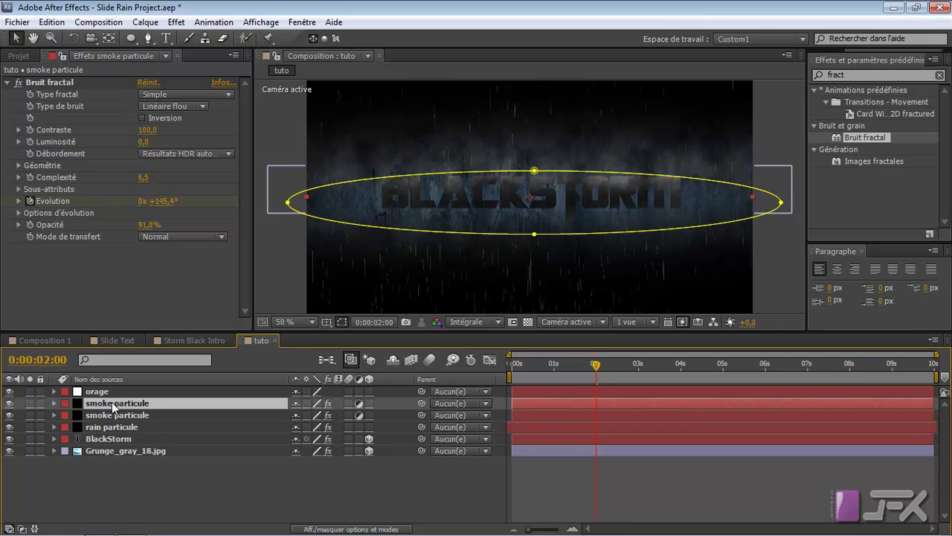
{"action": "key", "text": "Return"}
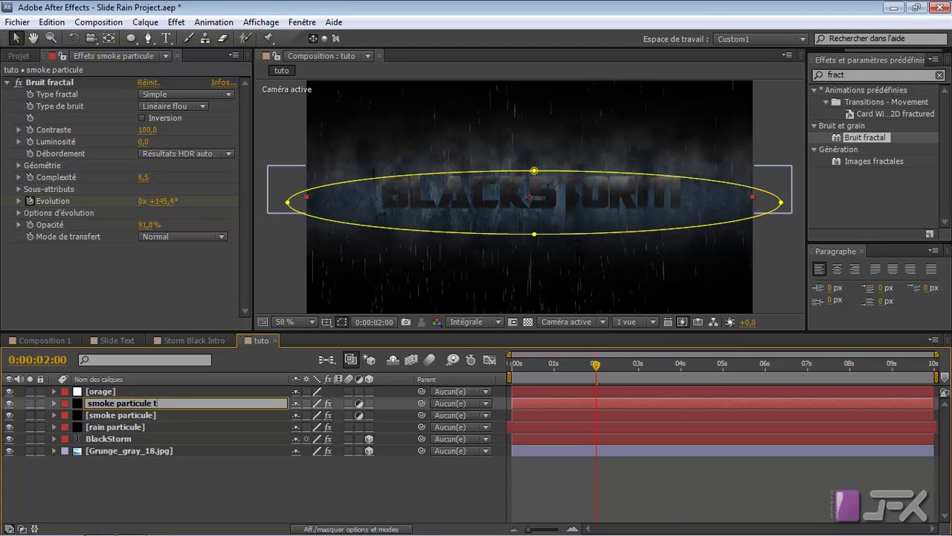
{"action": "key", "text": "Return"}
{"action": "left_click", "coordinate": [123, 417]}
{"action": "key", "text": "Return"}
{"action": "key", "text": "Right"}
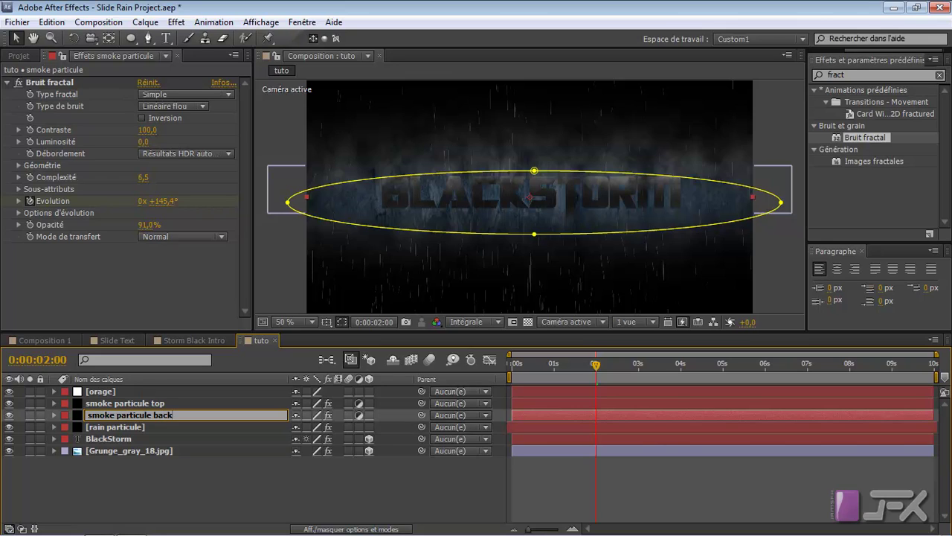
{"action": "key", "text": "Return"}
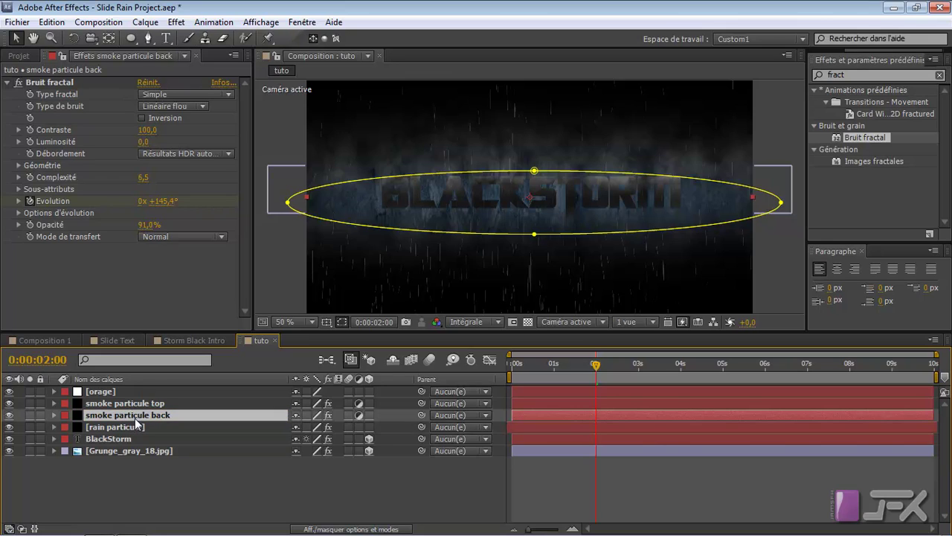
Move smoke particule back between BlackStorm and Grunge_gray_18.jpg and reverse its Décalage de turbulence and Evolution keyframes.
{"action": "left_click_drag", "start_coordinate": [143, 413], "coordinate": [135, 444]}
{"action": "left_click_drag", "start_coordinate": [134, 442], "coordinate": [140, 442]}
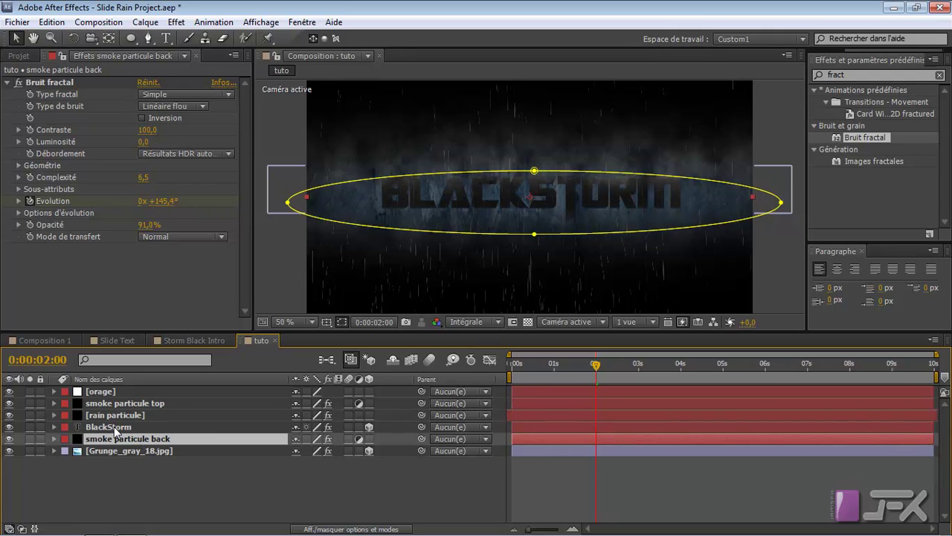
{"action": "key", "text": "u"}
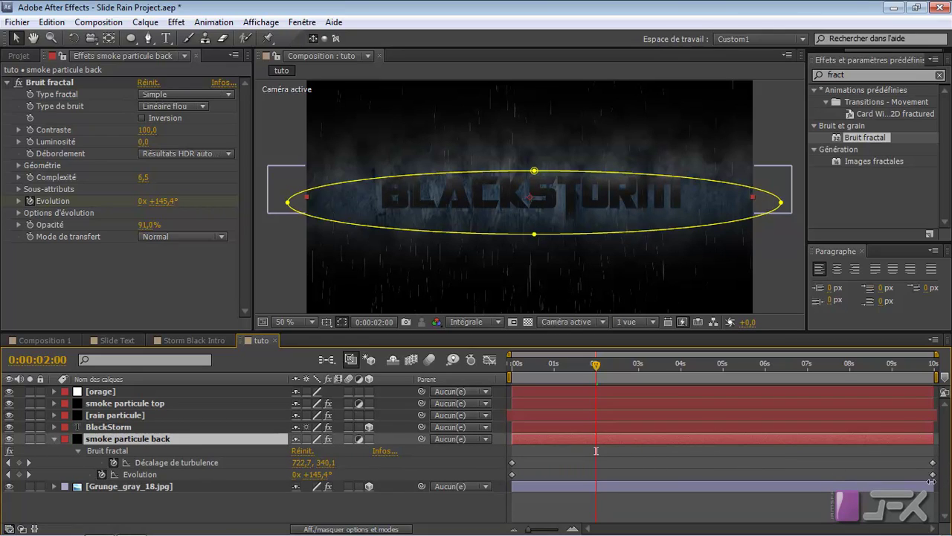
{"action": "left_click_drag", "start_coordinate": [936, 451], "coordinate": [506, 480]}
{"action": "right_click", "coordinate": [513, 474]}
{"action": "mouse_move", "coordinate": [618, 454]}
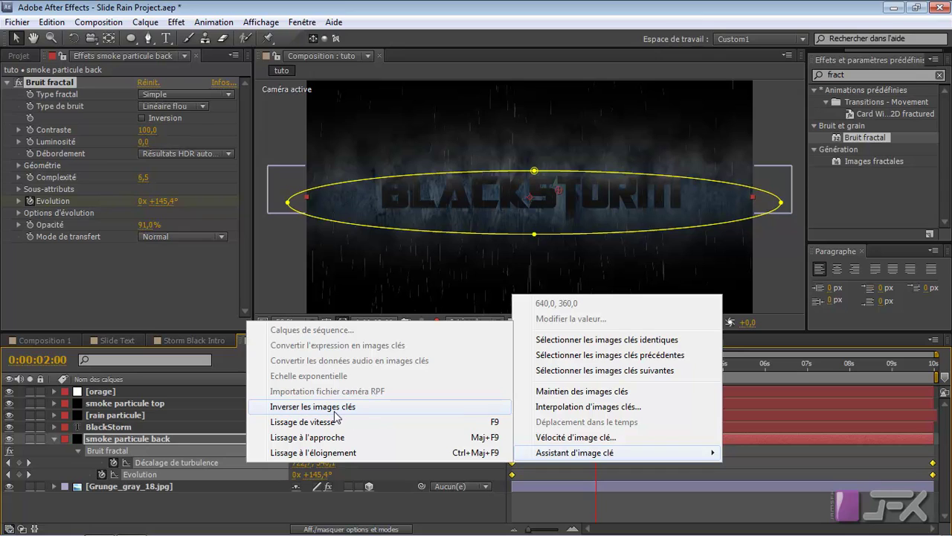
{"action": "left_click", "coordinate": [334, 409]}
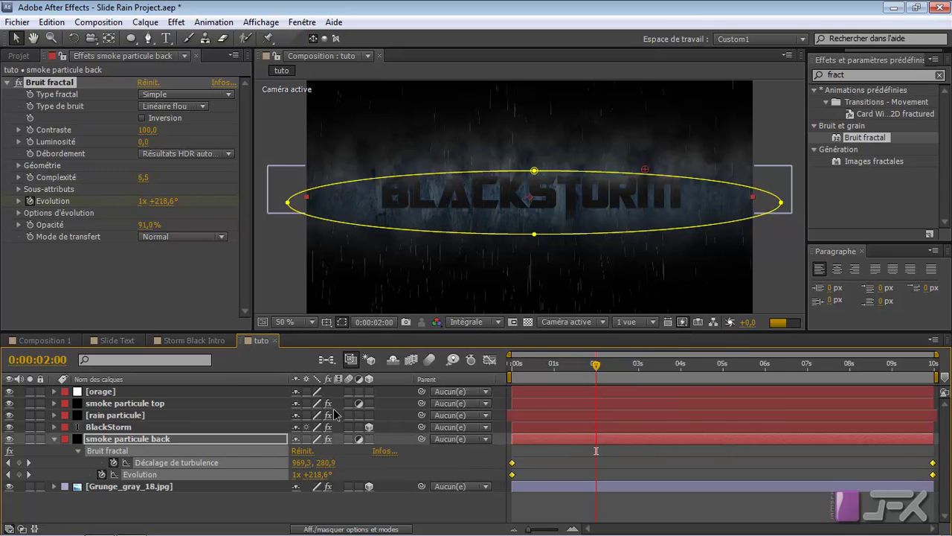
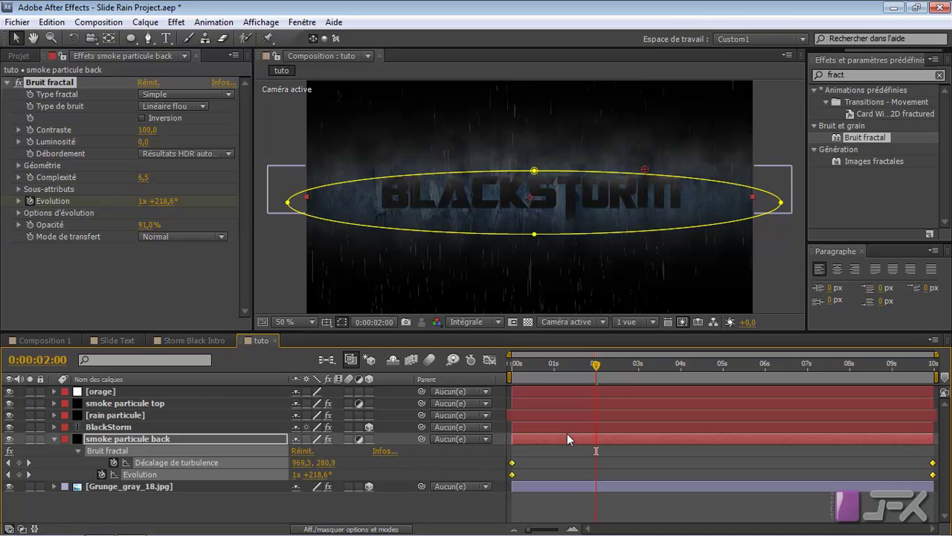
Apply Lissage de vitesse to all Bruit fractal keyframes on smoke particule back and smoke particule top, and collapse both layers.
{"action": "key", "text": "F9"}
{"action": "left_click", "coordinate": [107, 394]}
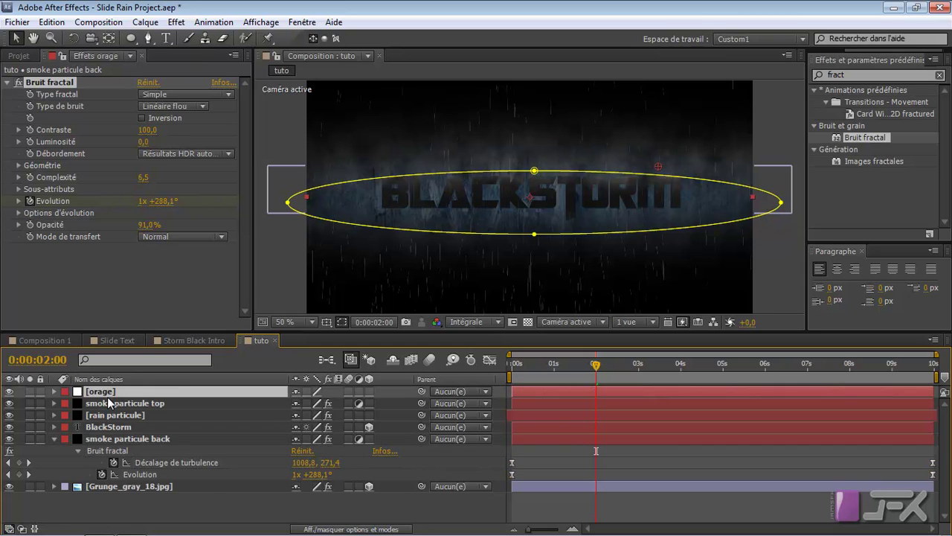
{"action": "left_click", "coordinate": [109, 402]}
{"action": "key", "text": "u"}
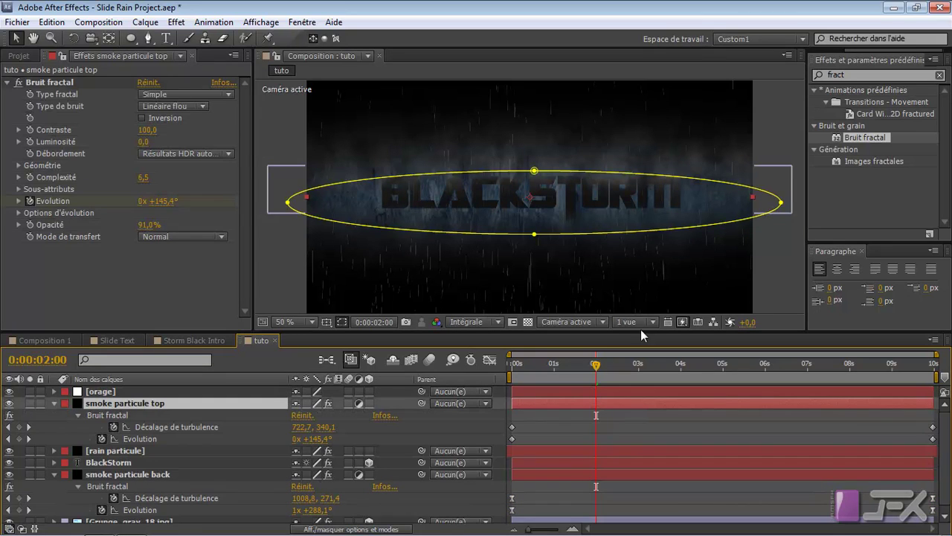
{"action": "left_click_drag", "start_coordinate": [939, 414], "coordinate": [499, 456]}
{"action": "key", "text": "F9"}
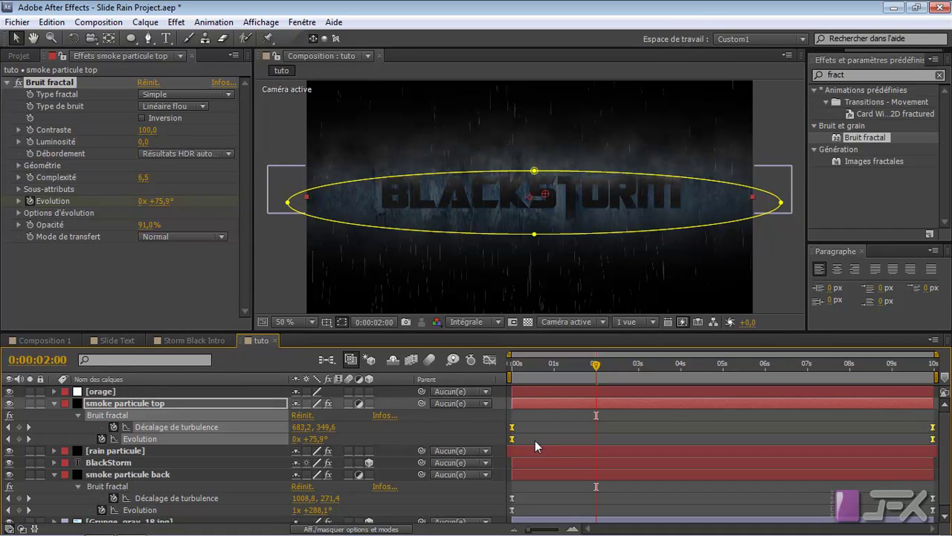
{"action": "left_click", "coordinate": [54, 403]}
{"action": "left_click", "coordinate": [54, 438]}
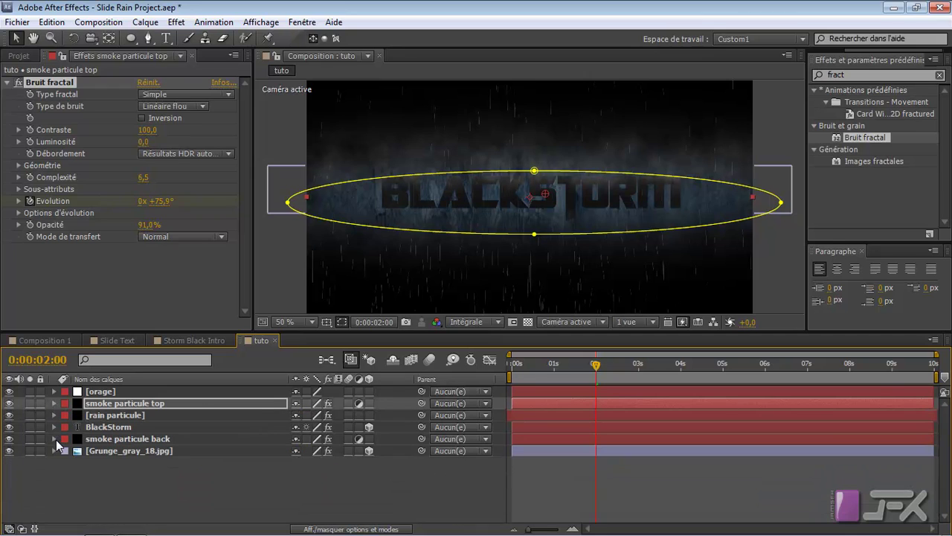
Go to 0:00:03:01, find the Ombre portée effect by searching for ombre and apply it to the BlackStorm layer.
{"action": "left_click", "coordinate": [598, 365]}
{"action": "left_click_drag", "start_coordinate": [608, 362], "coordinate": [645, 365]}
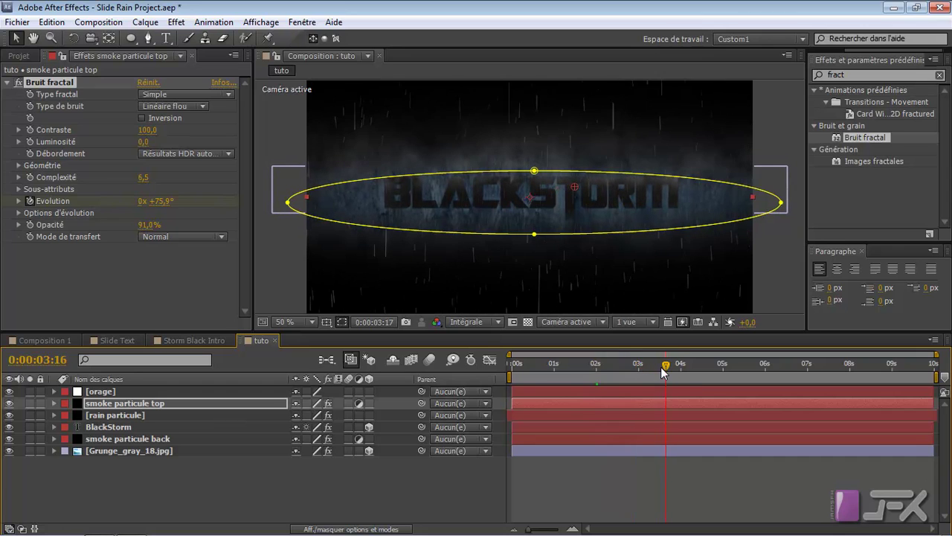
{"action": "left_click", "coordinate": [640, 366]}
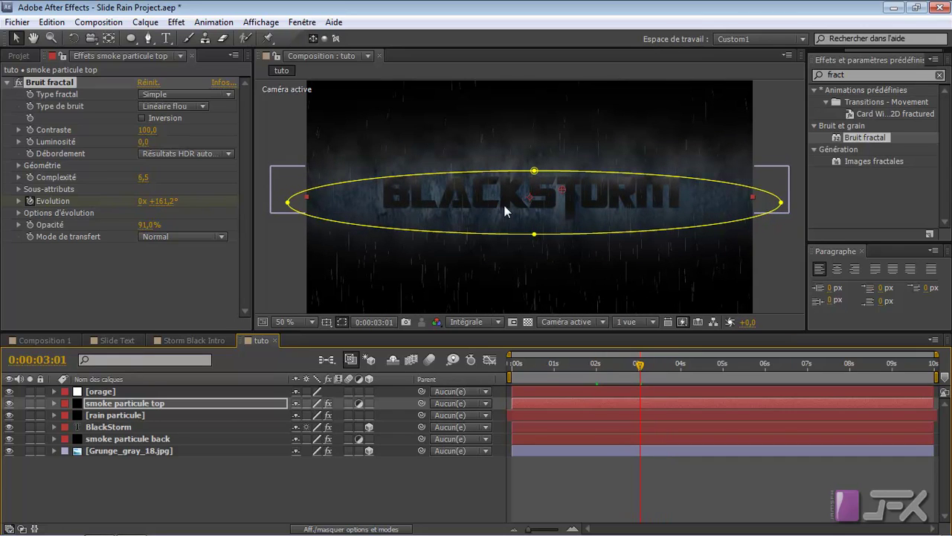
{"action": "scroll", "coordinate": [505, 205], "scroll_direction": "up", "scroll_amount": 2}
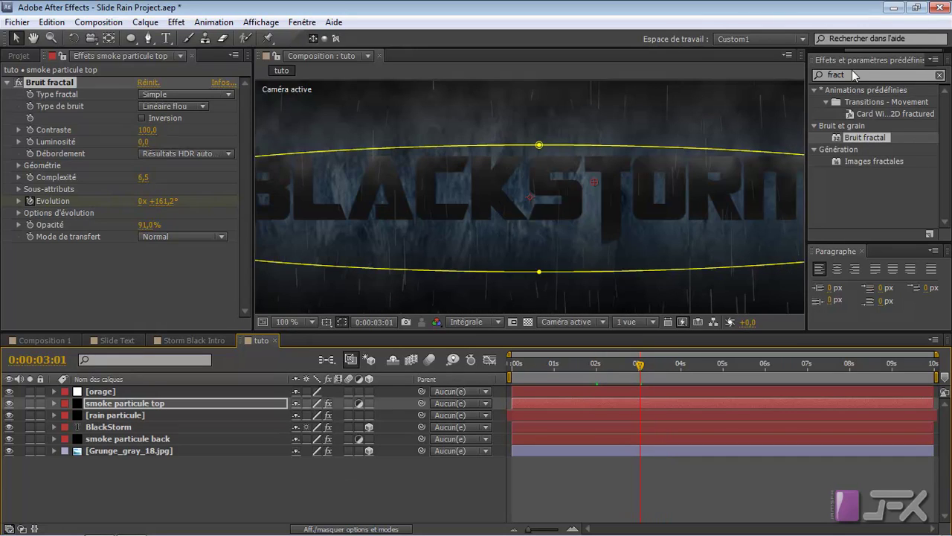
{"action": "left_click", "coordinate": [90, 430]}
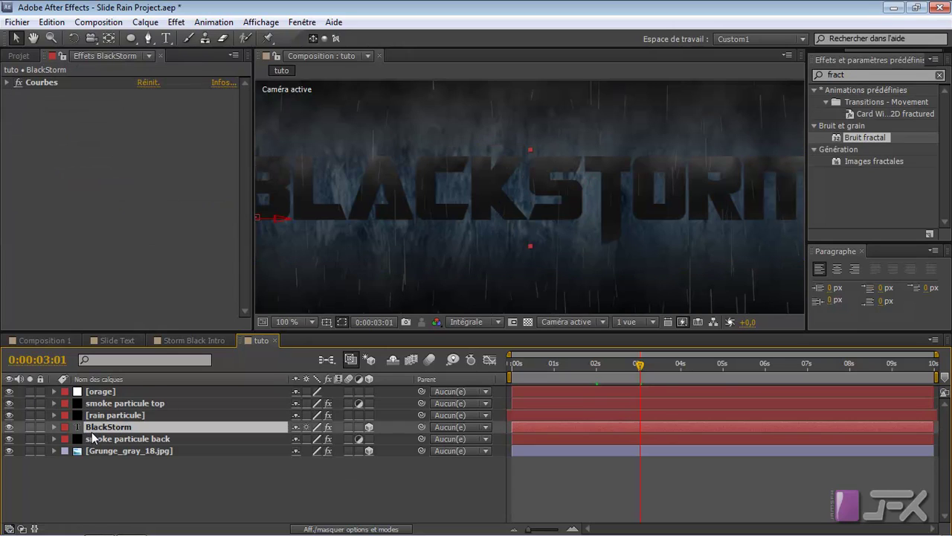
{"action": "left_click_drag", "start_coordinate": [848, 75], "coordinate": [803, 80]}
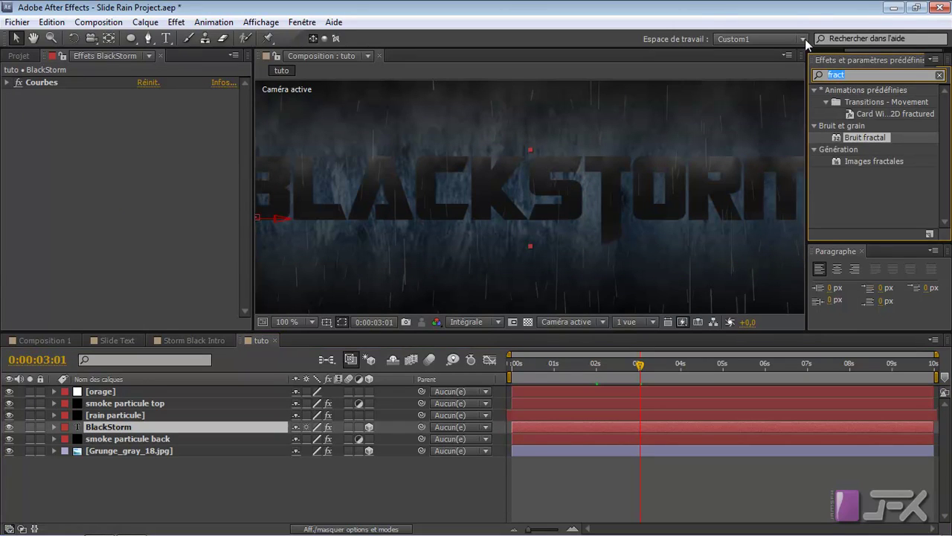
{"action": "type", "text": "ombre"}
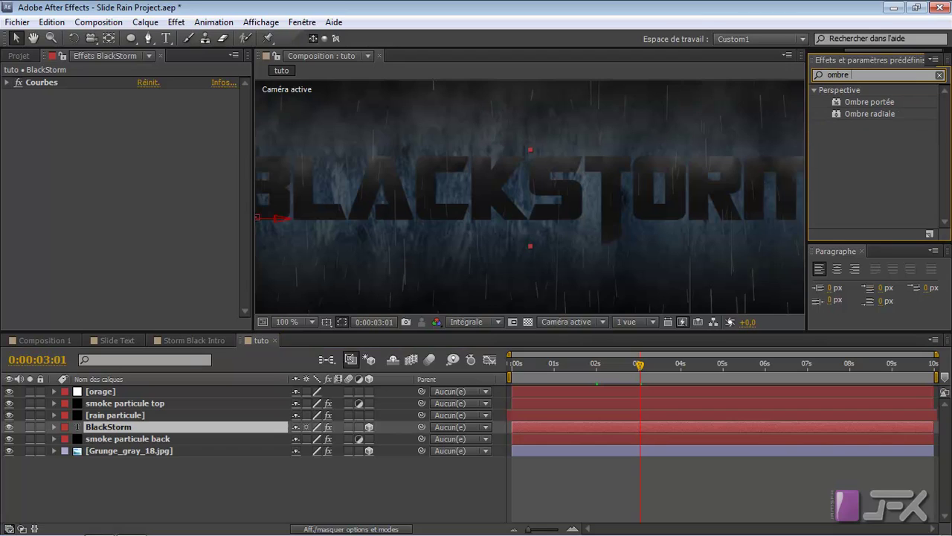
{"action": "double_click", "coordinate": [857, 104]}
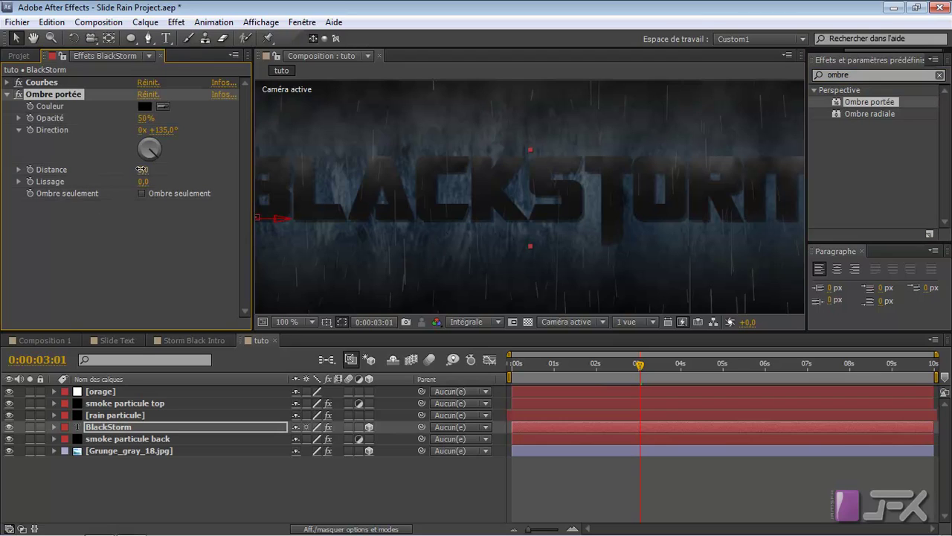
Set the BlackStorm drop shadow's Distance to 9,0, Lissage to 2,0 and Opacité to 75%.
{"action": "left_click_drag", "start_coordinate": [143, 169], "coordinate": [145, 170]}
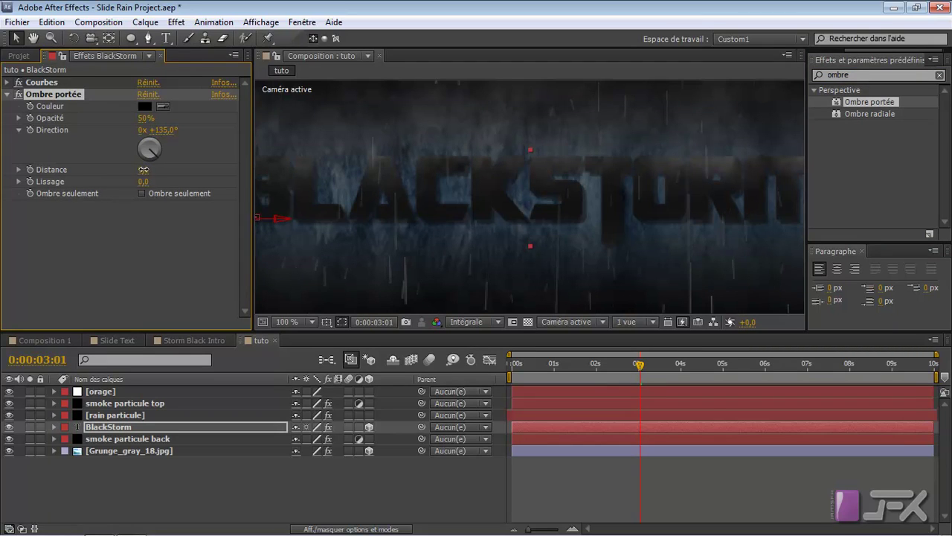
{"action": "left_click", "coordinate": [143, 182]}
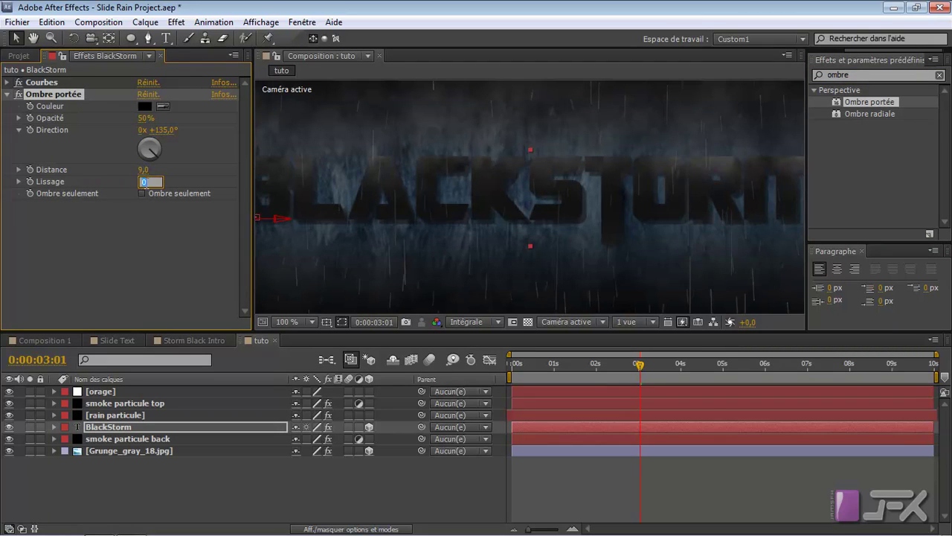
{"action": "type", "text": "2"}
{"action": "left_click", "coordinate": [144, 182]}
{"action": "key", "text": "Return"}
{"action": "left_click_drag", "start_coordinate": [146, 118], "coordinate": [162, 115]}
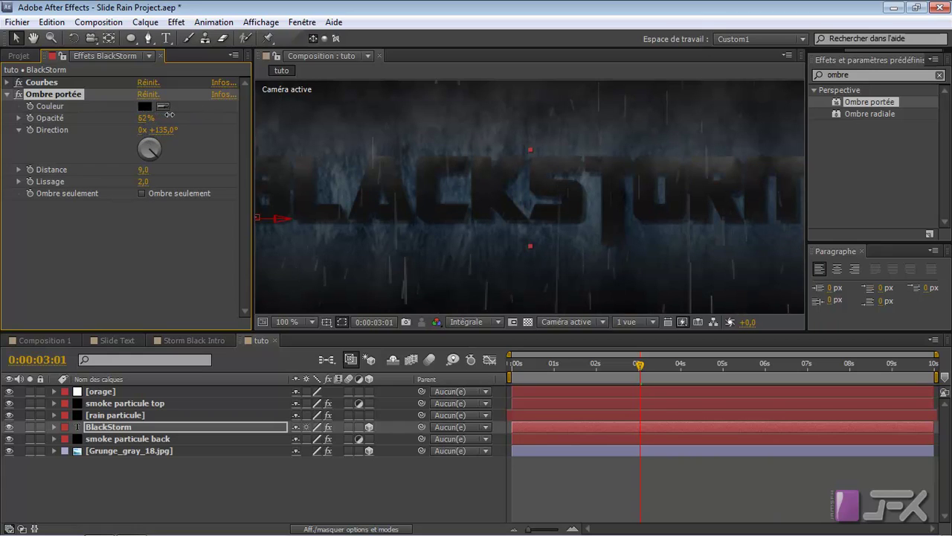
{"action": "left_click", "coordinate": [146, 114]}
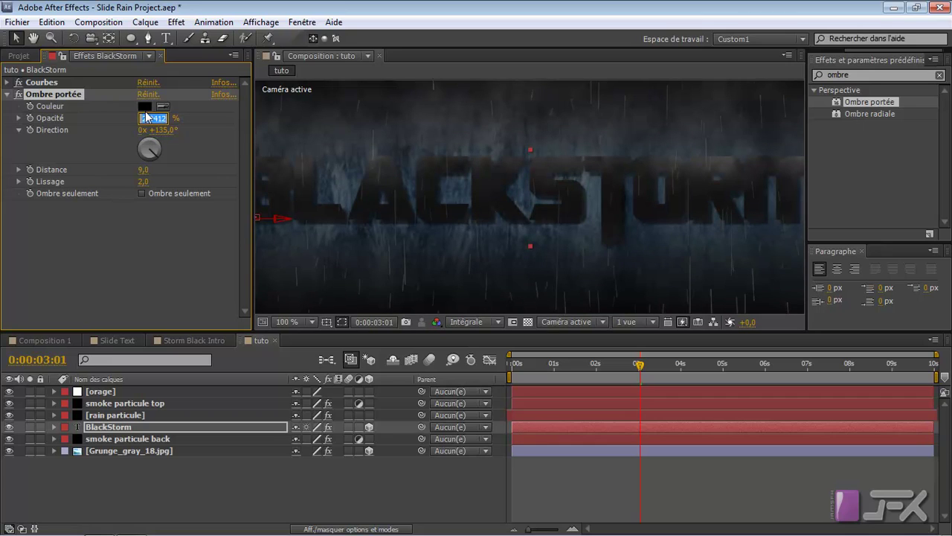
{"action": "type", "text": "75"}
{"action": "key", "text": "Return"}
{"action": "scroll", "coordinate": [409, 208], "scroll_direction": "down", "scroll_amount": 4}
{"action": "scroll", "coordinate": [408, 208], "scroll_direction": "up", "scroll_amount": 2}
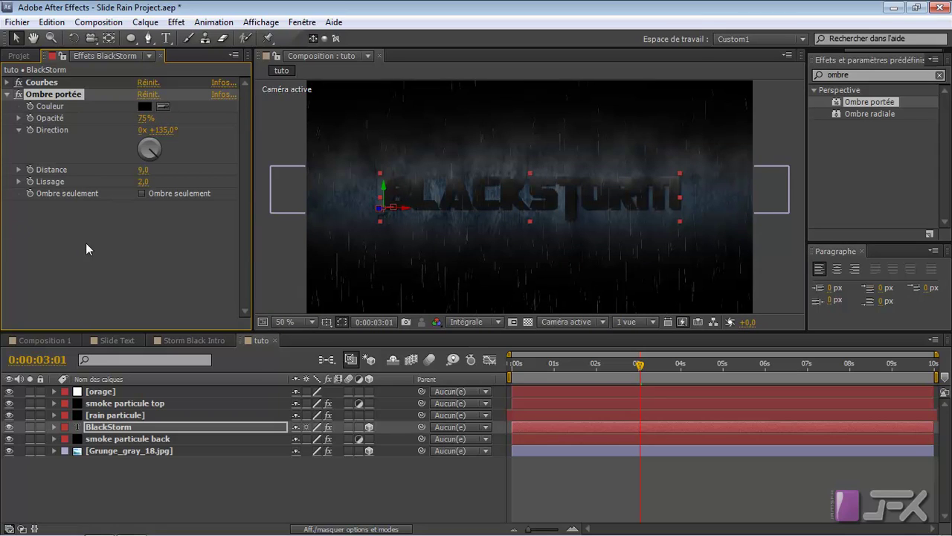
Add VC_Rain_Loud_01.mp3 from the project to the tuto composition as the lowest layer, under Grunge_gray_18.jpg.
{"action": "left_click", "coordinate": [19, 56]}
{"action": "left_click", "coordinate": [34, 272]}
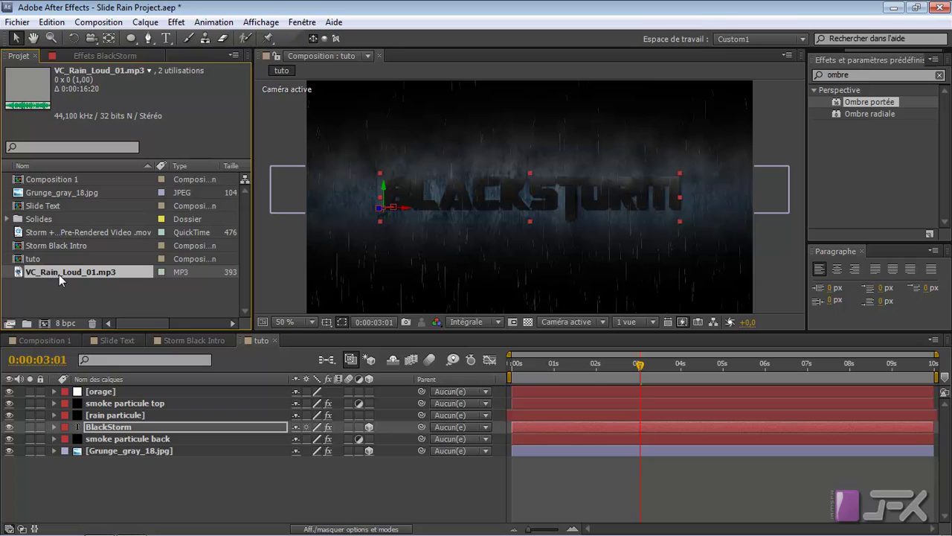
{"action": "left_click_drag", "start_coordinate": [62, 273], "coordinate": [73, 463]}
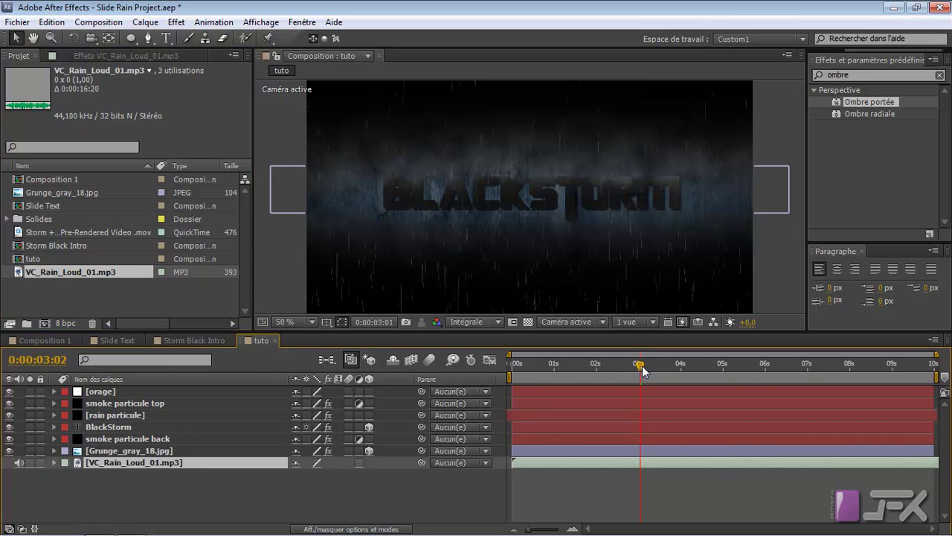
Reveal the audio properties of VC_Rain_Loud_01.mp3 and create a Niveaux audio keyframe at 0:00:08:21.
{"action": "left_click_drag", "start_coordinate": [642, 366], "coordinate": [742, 372]}
{"action": "left_click", "coordinate": [860, 384]}
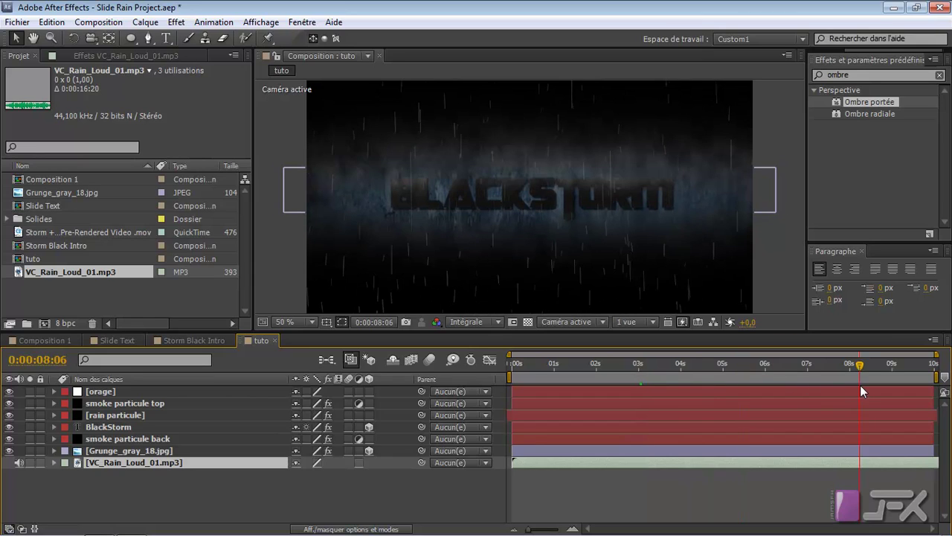
{"action": "left_click", "coordinate": [53, 462]}
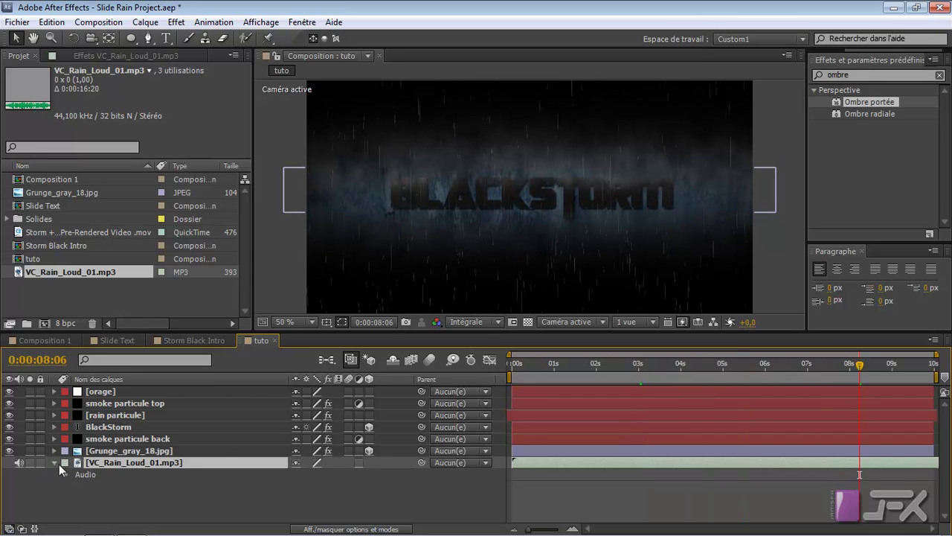
{"action": "left_click", "coordinate": [65, 473]}
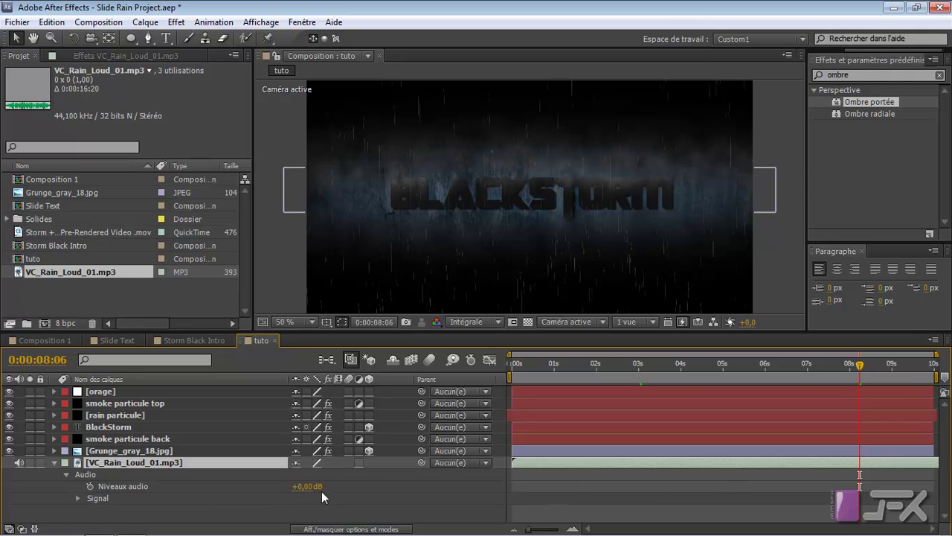
{"action": "left_click_drag", "start_coordinate": [861, 365], "coordinate": [890, 375]}
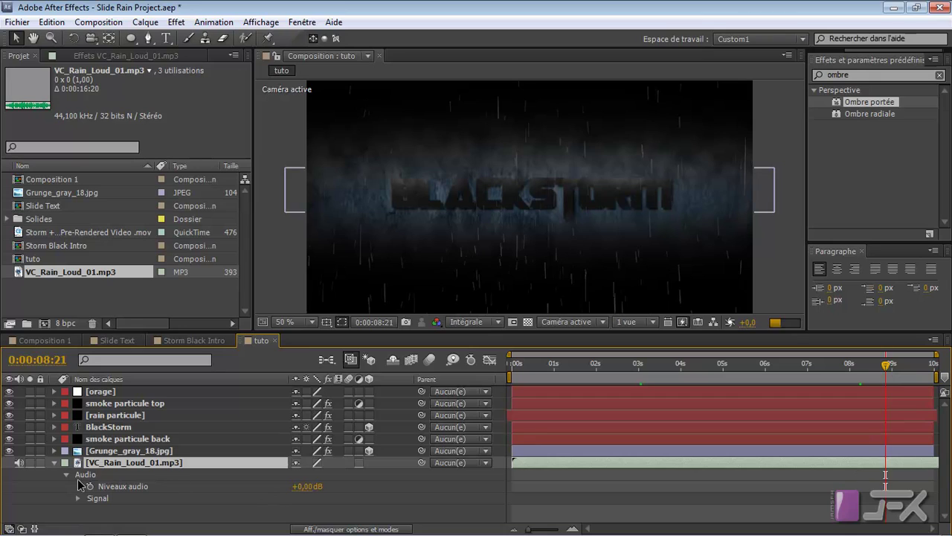
{"action": "left_click", "coordinate": [90, 486]}
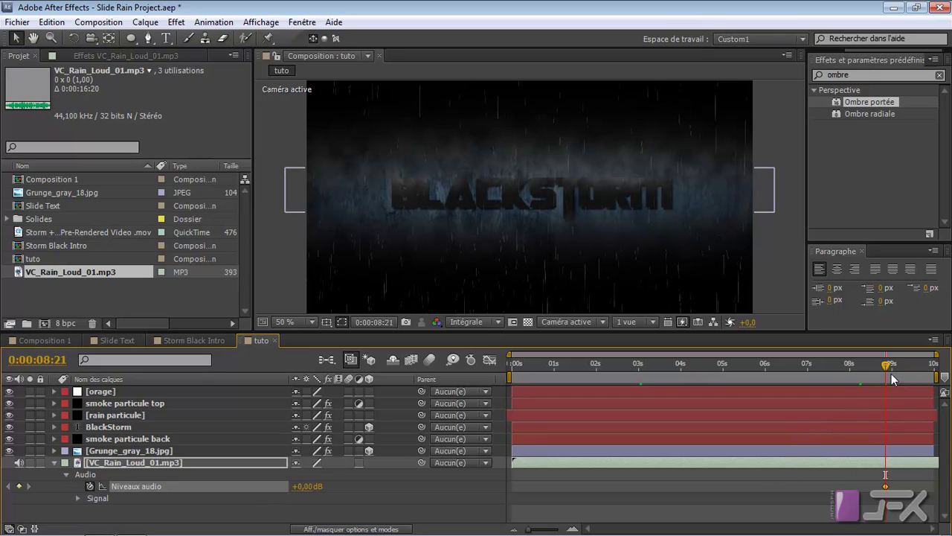
Set Niveaux audio to -48,00 dB at 0:00:09:24 and display the sound layer's Signal waveform.
{"action": "left_click_drag", "start_coordinate": [887, 366], "coordinate": [936, 368]}
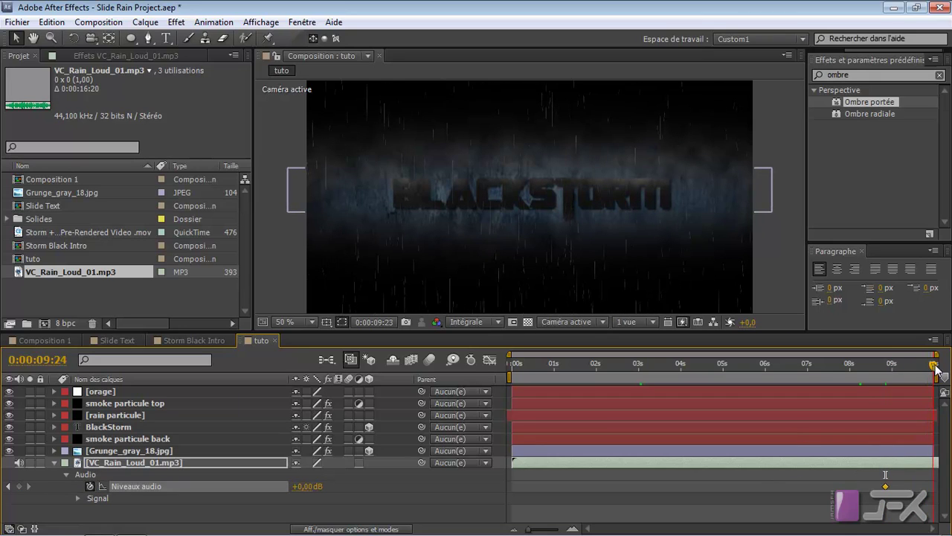
{"action": "left_click_drag", "start_coordinate": [302, 487], "coordinate": [268, 486]}
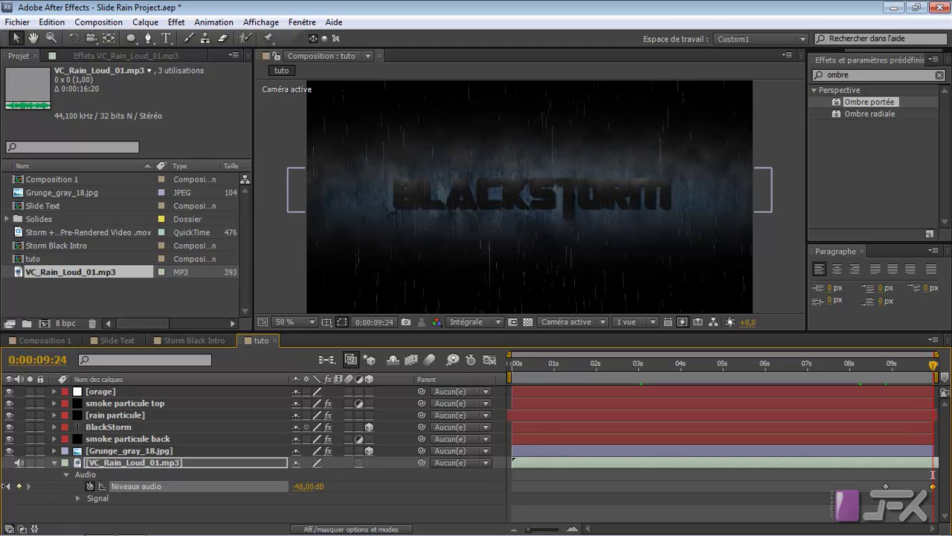
{"action": "left_click_drag", "start_coordinate": [6, 486], "coordinate": [4, 490]}
{"action": "left_click", "coordinate": [77, 499]}
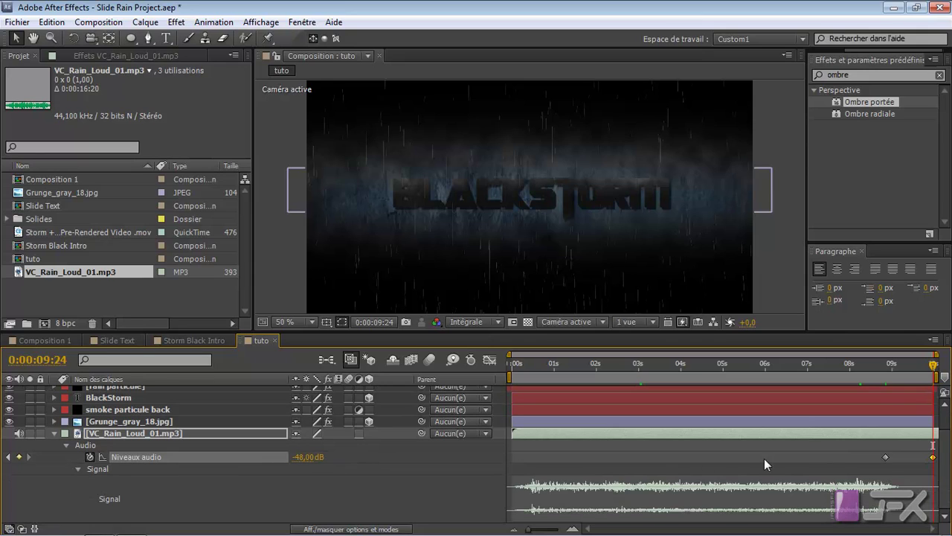
Move the first Niveaux audio keyframe to 0:00:08:24, place the current time on it, and enlarge the composition view.
{"action": "mouse_move", "coordinate": [929, 457]}
{"action": "left_mouse_down"}
{"action": "mouse_move", "coordinate": [574, 457]}
{"action": "mouse_move", "coordinate": [933, 457]}
{"action": "mouse_move", "coordinate": [894, 457]}
{"action": "left_mouse_up"}
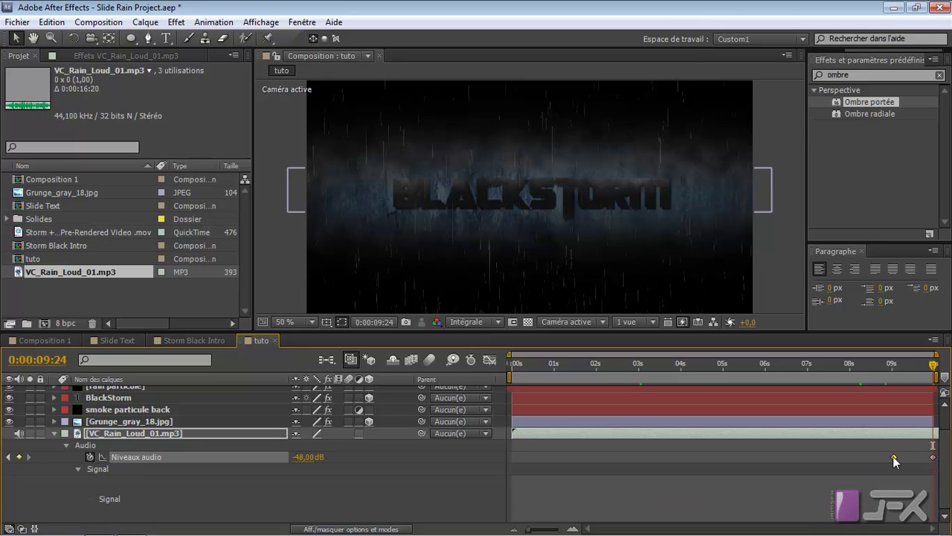
{"action": "left_click", "coordinate": [890, 364]}
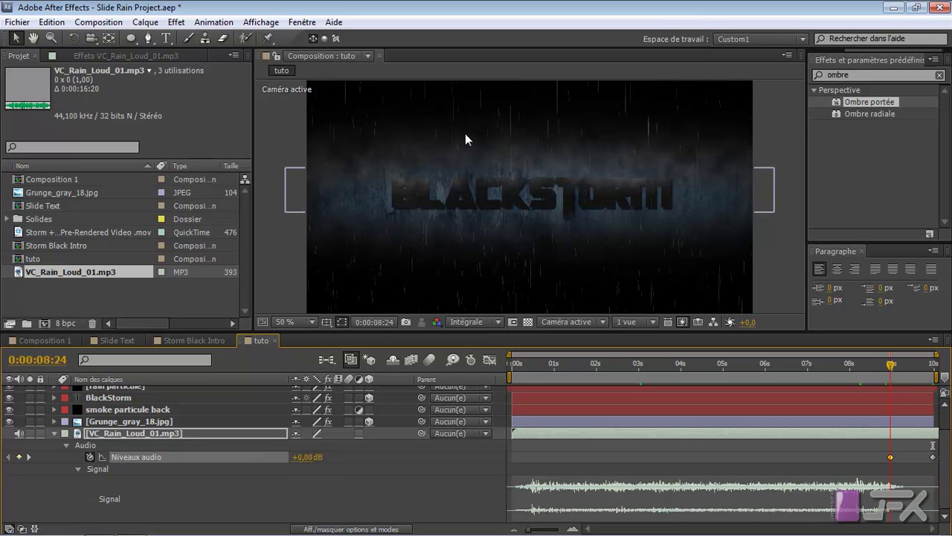
{"action": "left_click_drag", "start_coordinate": [465, 333], "coordinate": [466, 358]}
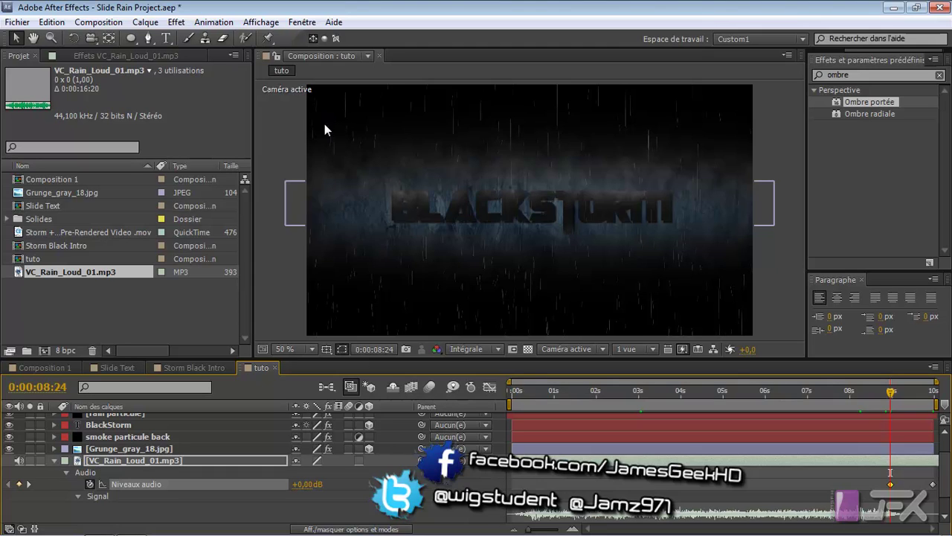
Review the Bruit fractal settings of smoke particule back and the CC Particle World settings of rain particule, collapsing the latter.
{"action": "left_click", "coordinate": [105, 437]}
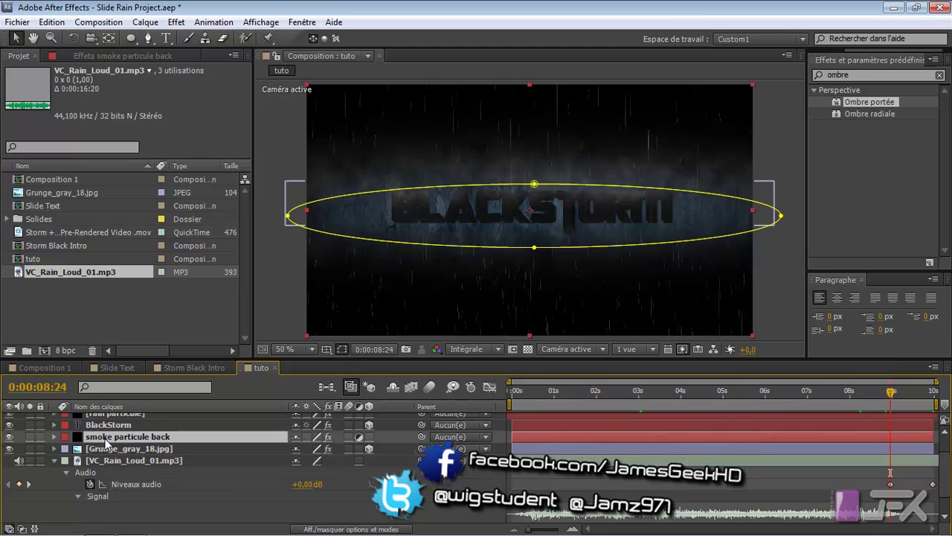
{"action": "left_click", "coordinate": [90, 59]}
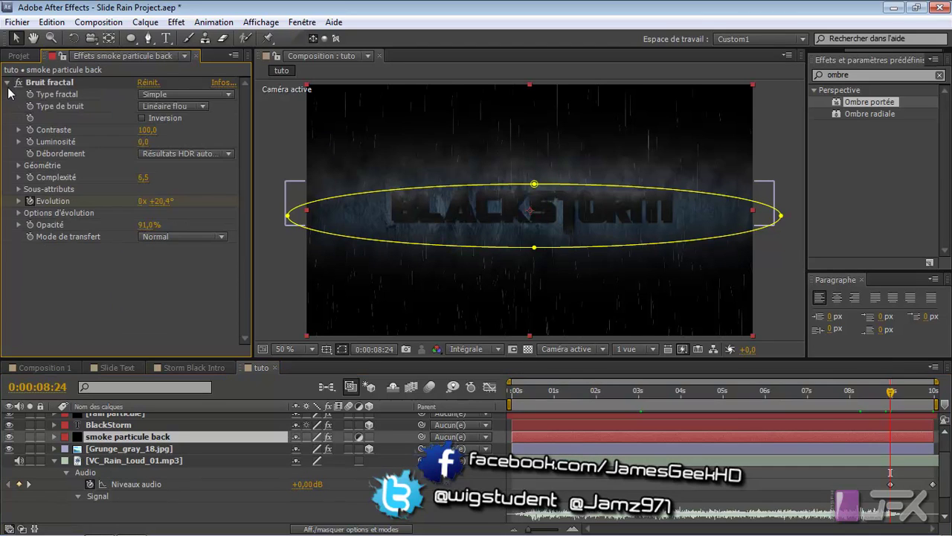
{"action": "scroll", "coordinate": [145, 453], "scroll_direction": "up", "scroll_amount": 2}
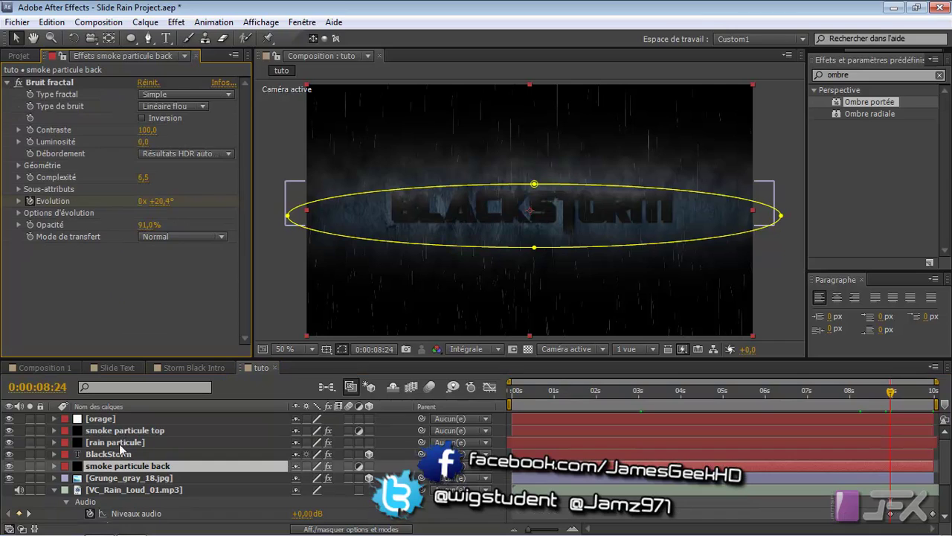
{"action": "left_click", "coordinate": [119, 442]}
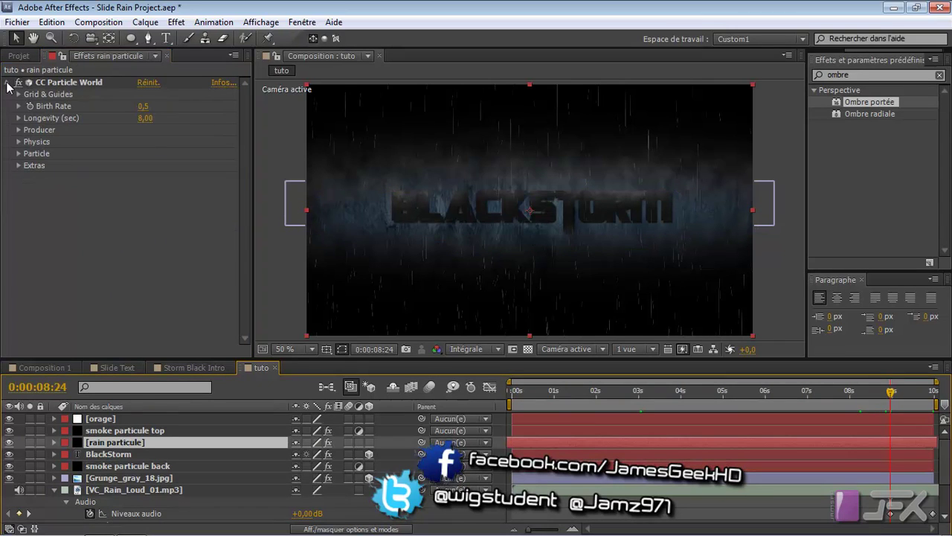
{"action": "left_click", "coordinate": [7, 82]}
Search the effects and presets for "parti" to review the particle effects, and clear the search.
{"action": "left_click_drag", "start_coordinate": [866, 75], "coordinate": [782, 83]}
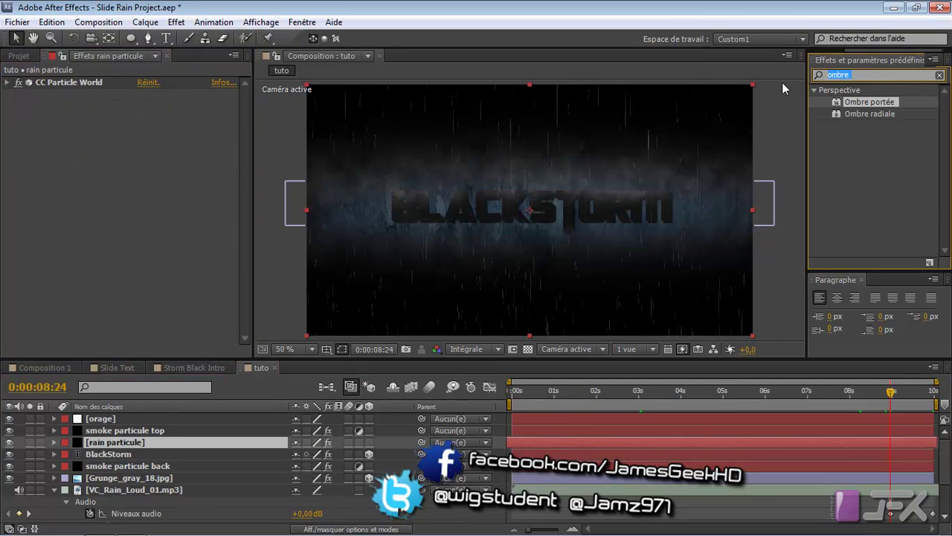
{"action": "type", "text": "par"}
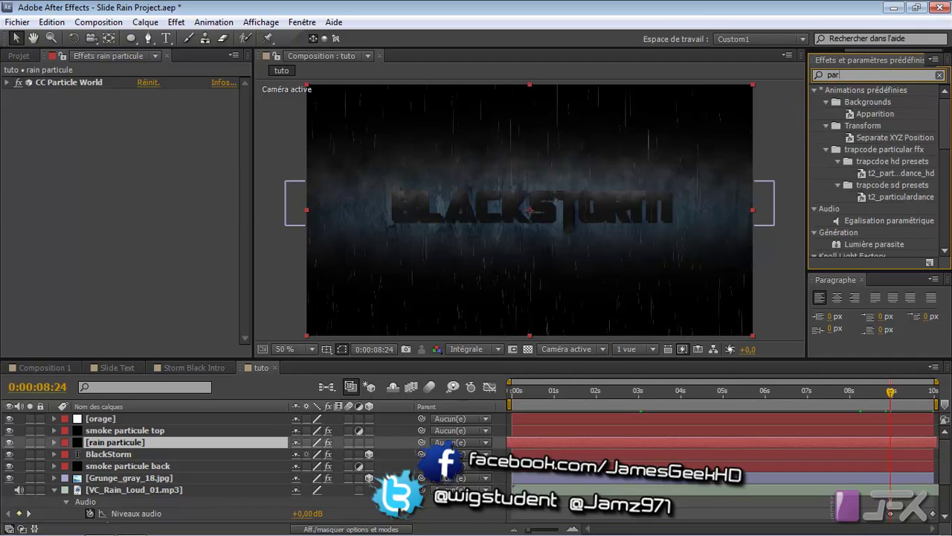
{"action": "type", "text": "ti"}
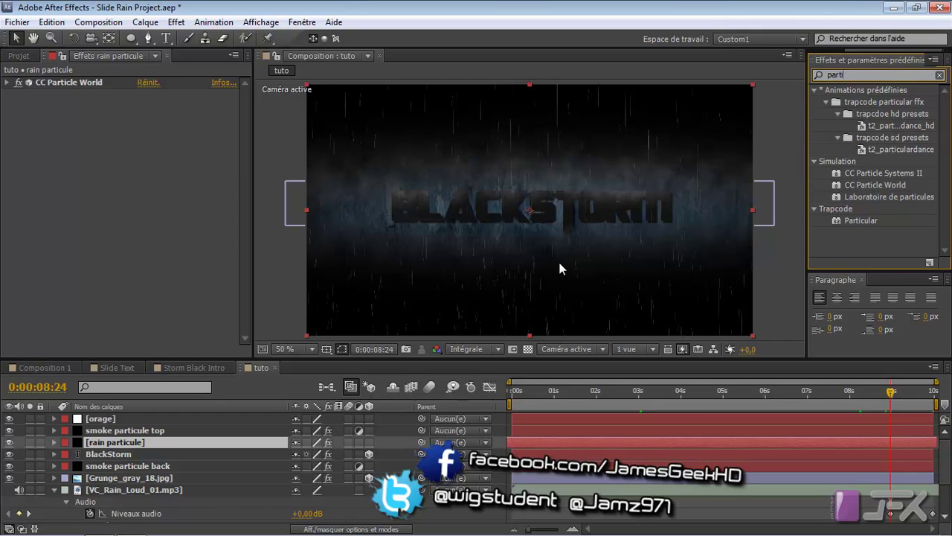
{"action": "left_click", "coordinate": [940, 75]}
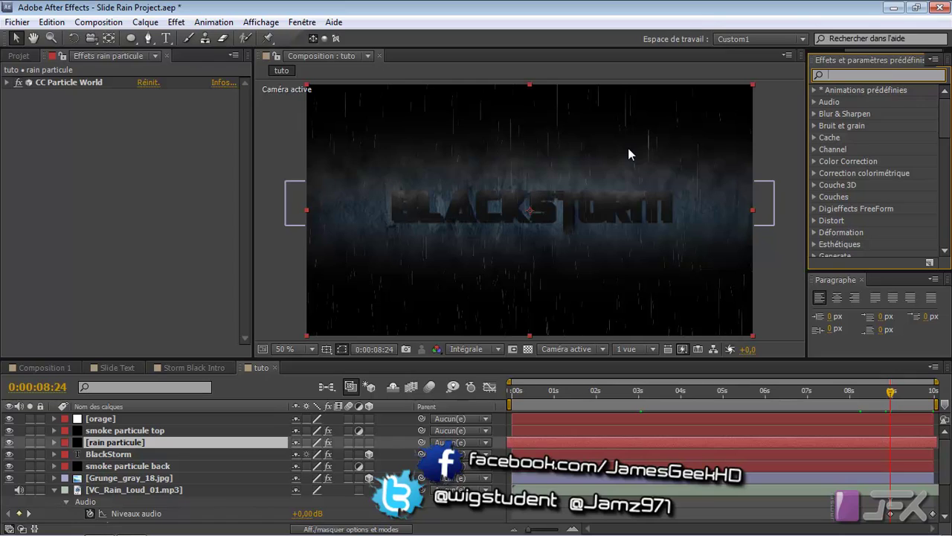